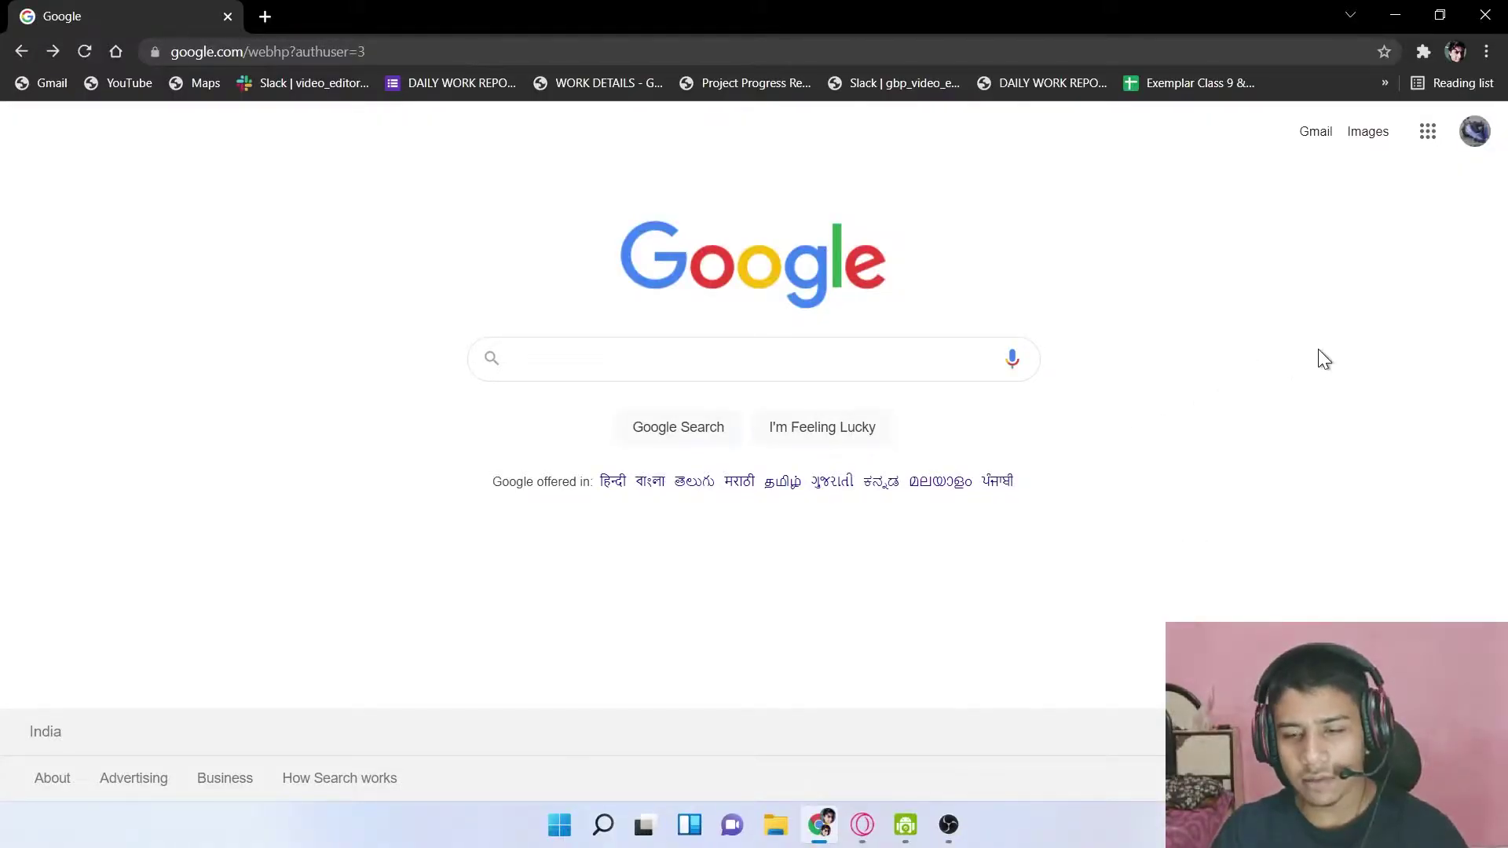
# Open Google Slides from the list of Google apps
pyautogui.click(1419, 140)
pyautogui.scroll(-6, 1248, 440)
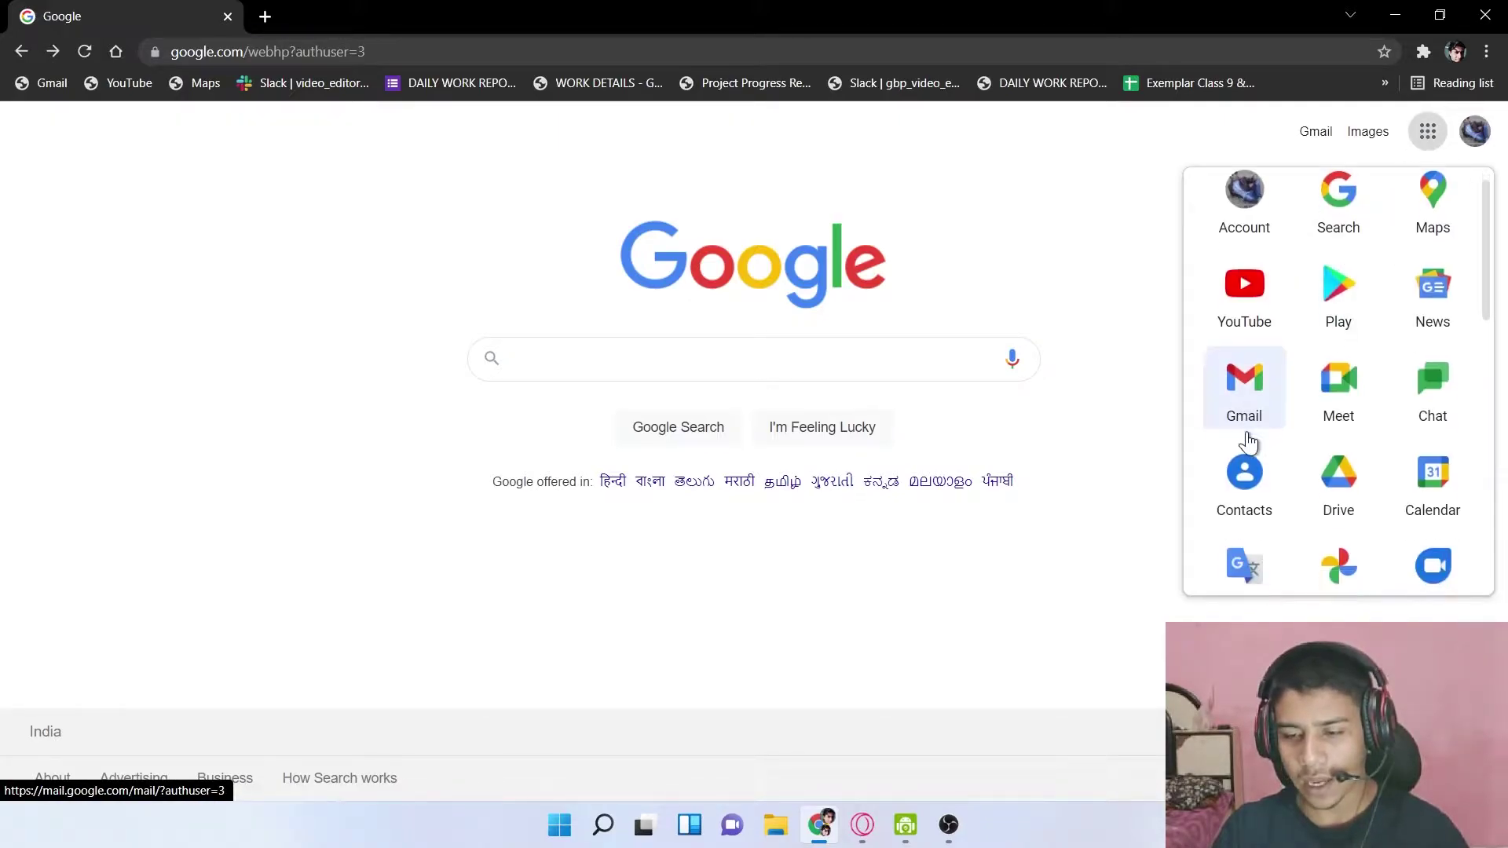
pyautogui.scroll(-2, 1275, 443)
pyautogui.click(1262, 270)
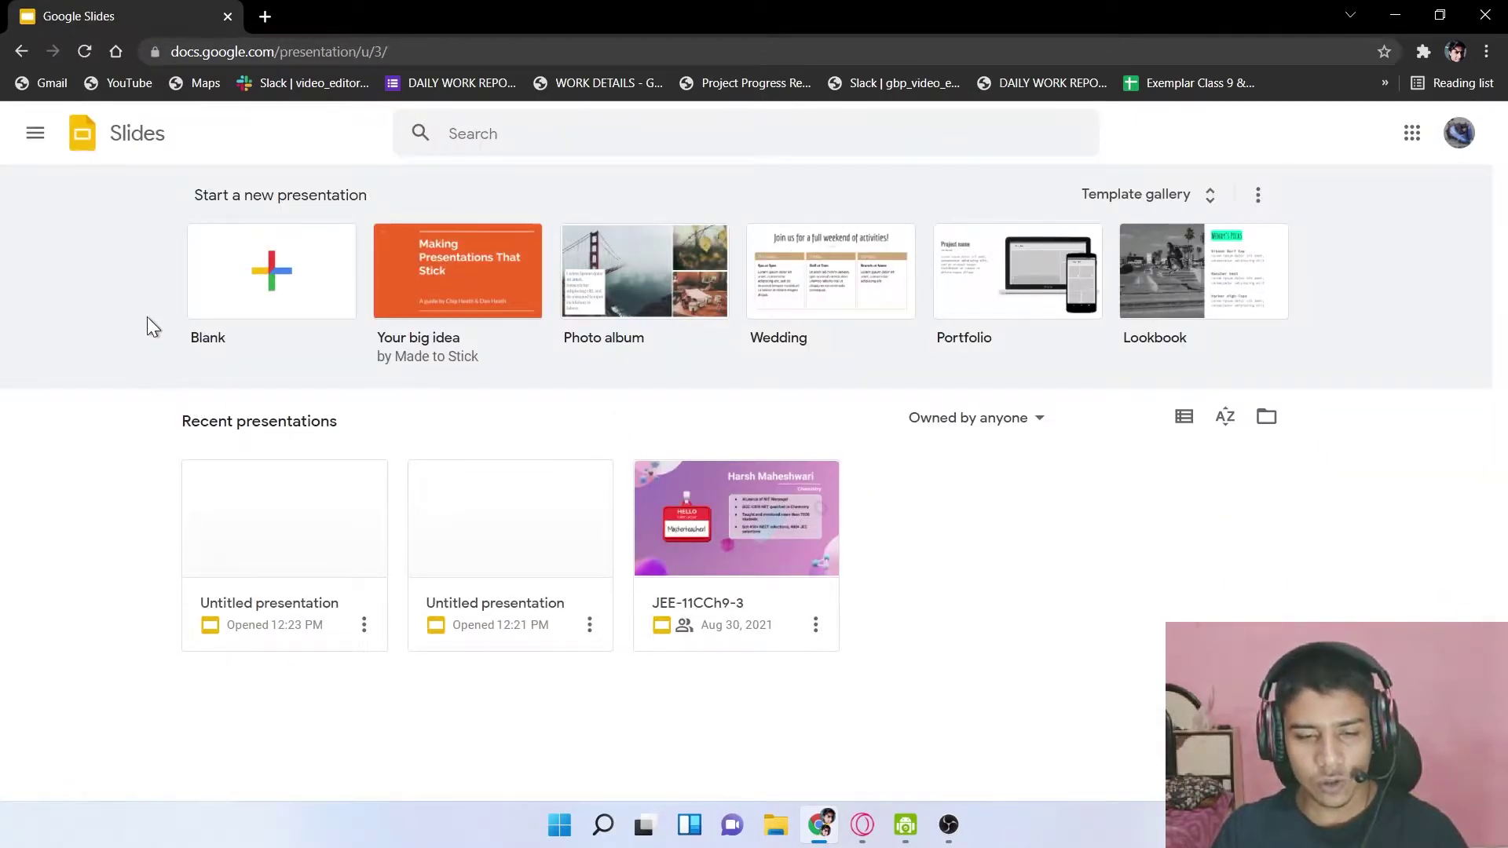
# Create a blank presentation and delete the title and subtitle placeholders from its first slide
pyautogui.click(267, 290)
pyautogui.moveTo(275, 348); pyautogui.dragTo(824, 548)
pyautogui.press('Delete')
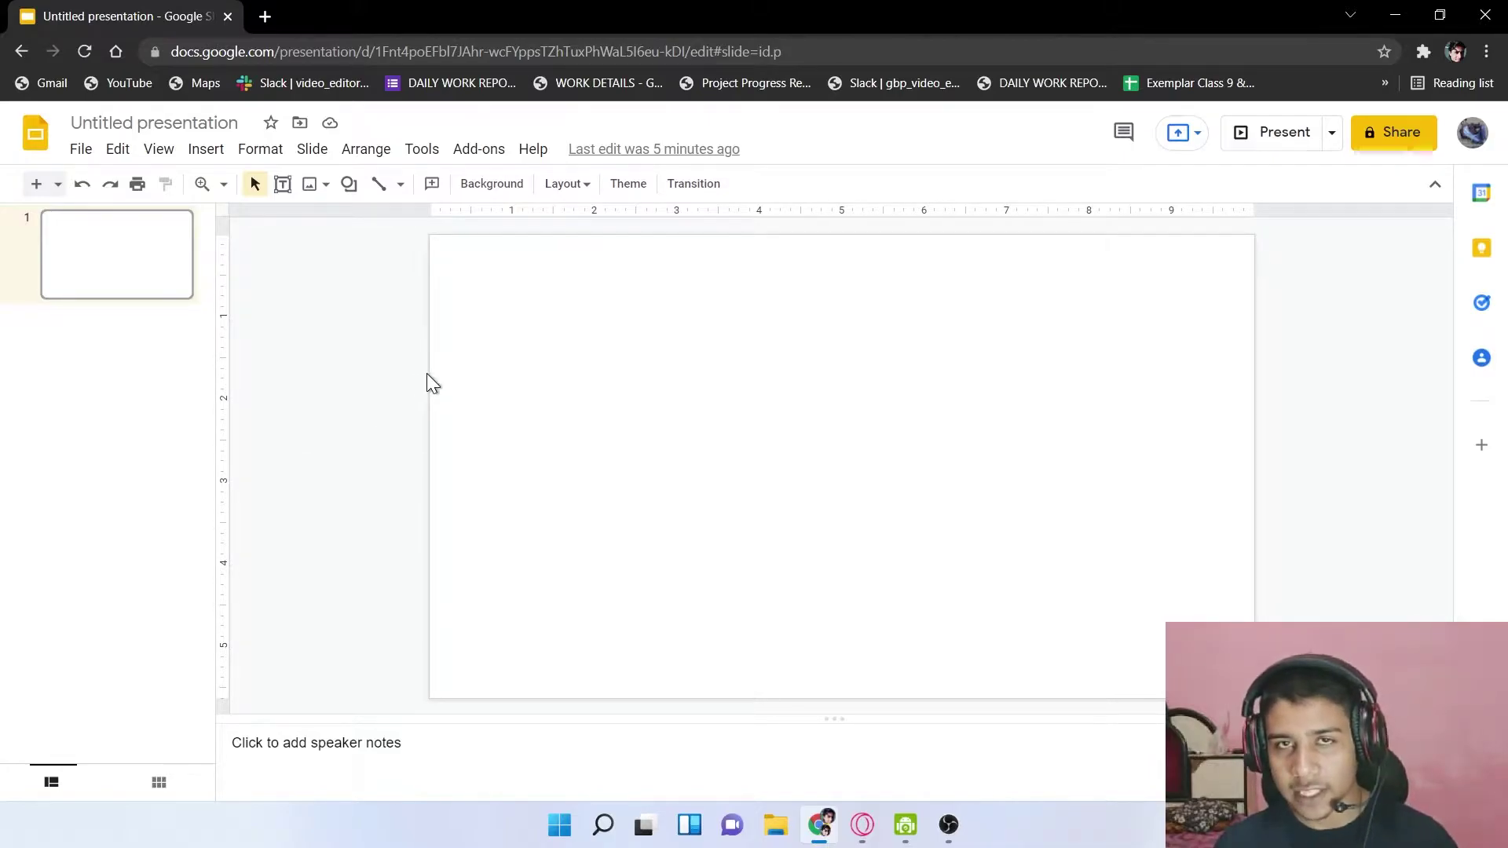
# Switch to the Windows Calculator app
pyautogui.press('super')
pyautogui.write('cal')
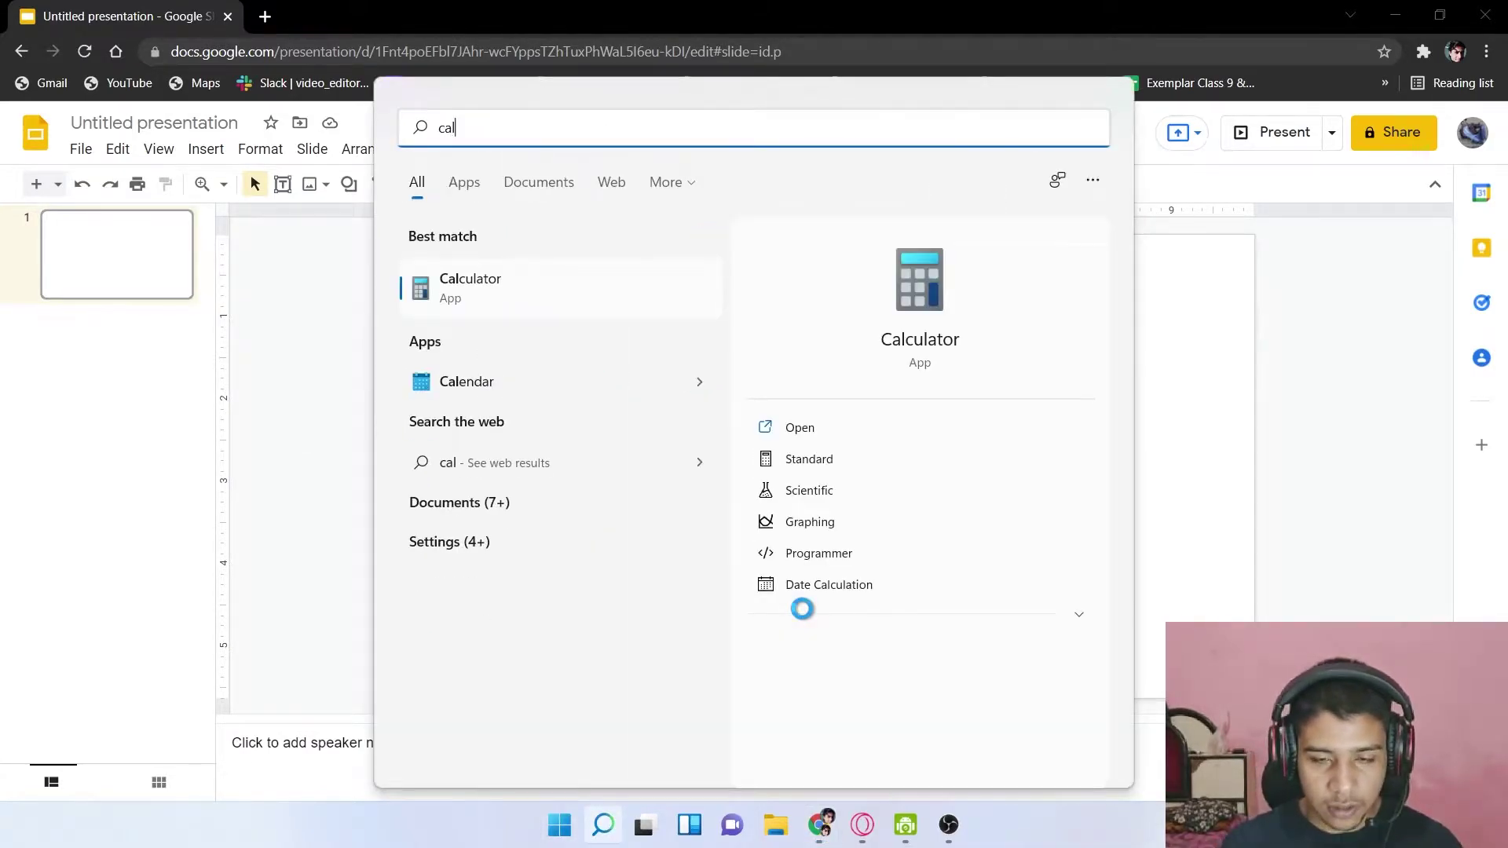
pyautogui.press('Return')
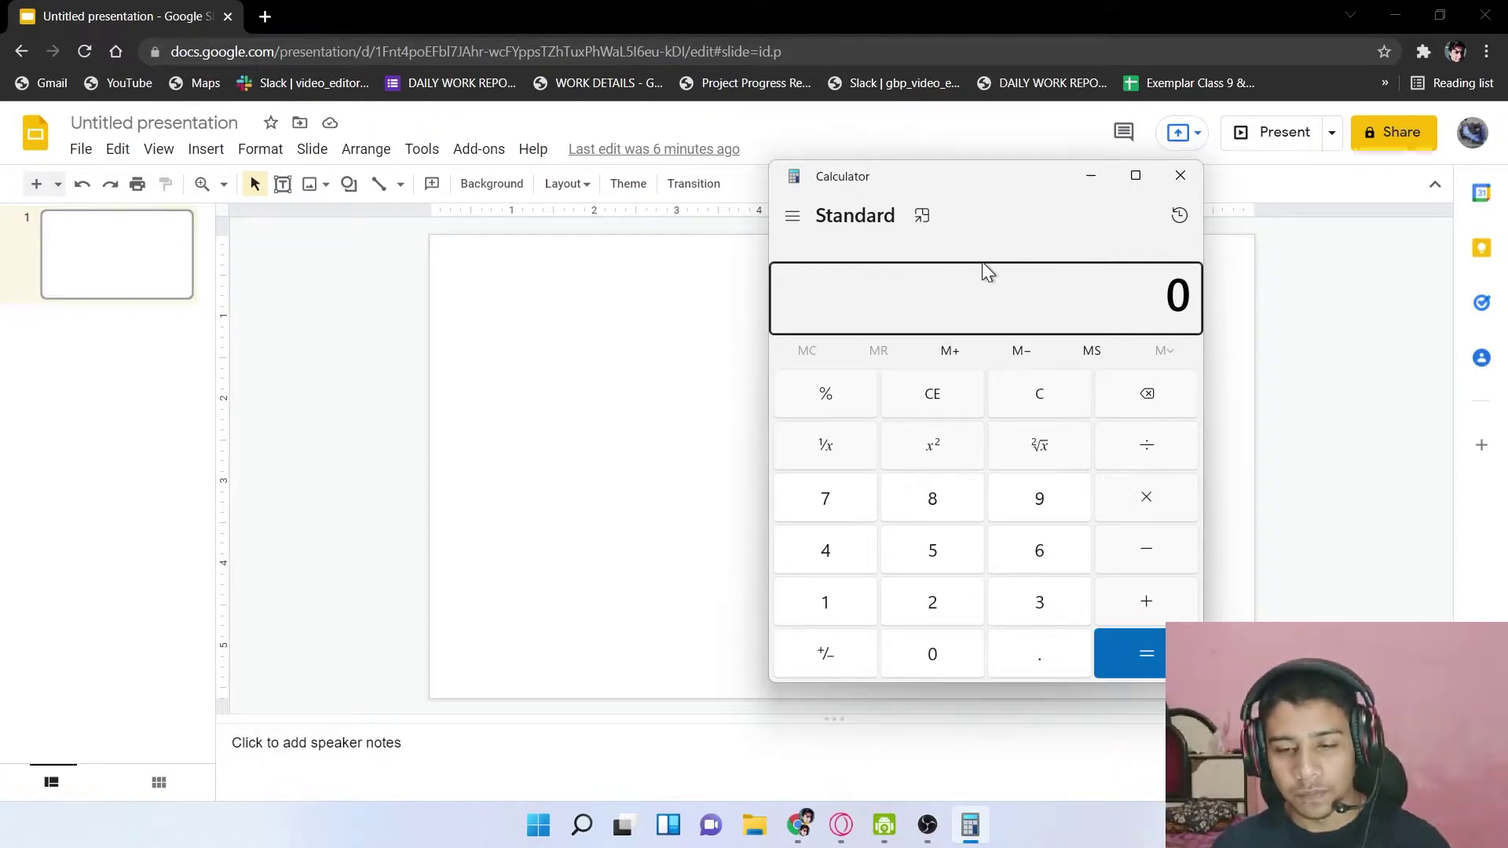
# Multiply 1080 by 5 and select the result
pyautogui.click(850, 595)
pyautogui.click(927, 669)
pyautogui.click(917, 508)
pyautogui.click(934, 654)
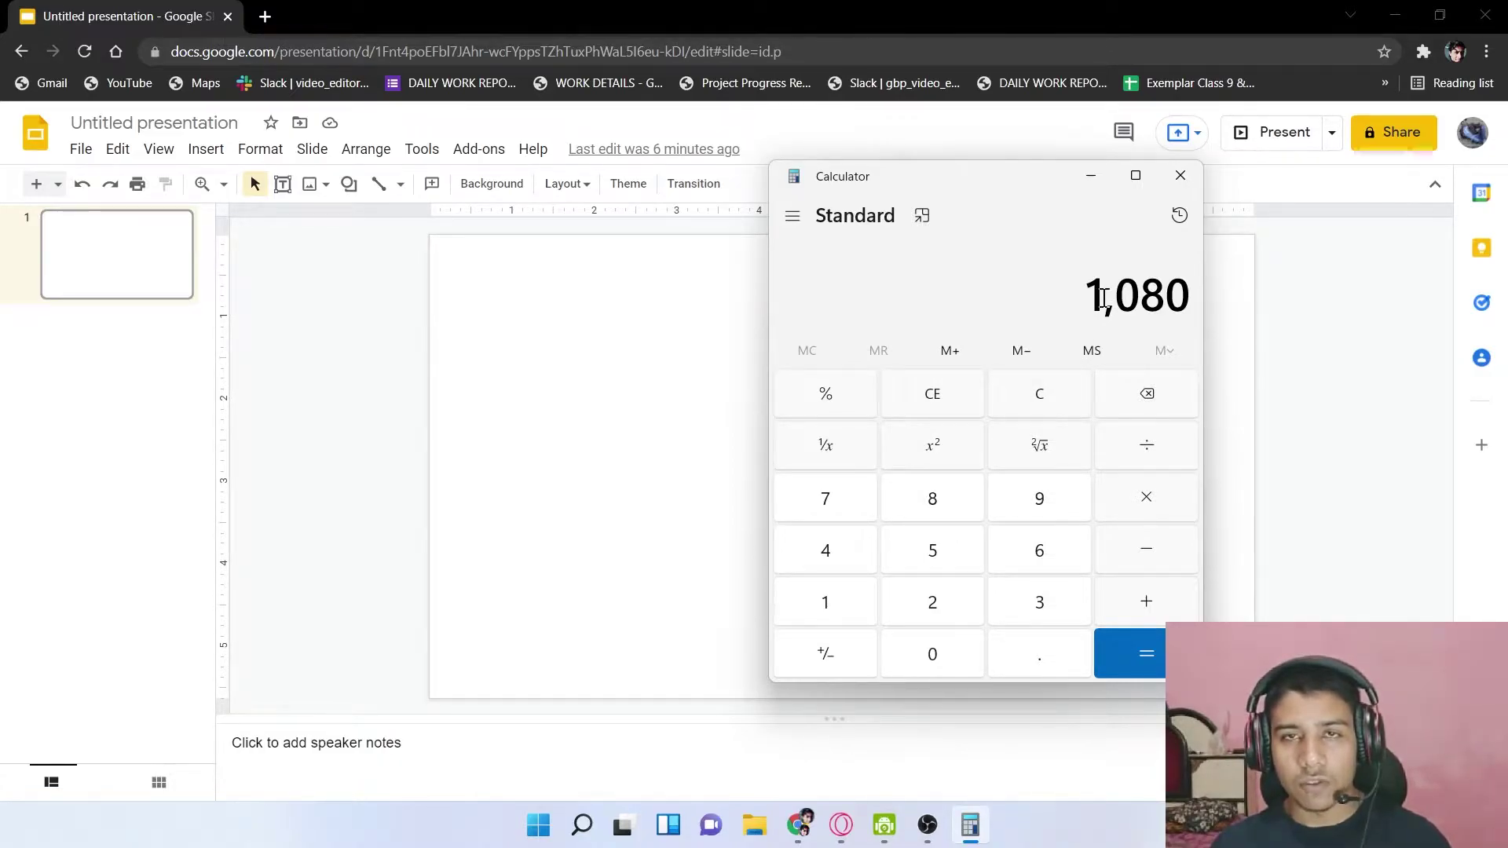
pyautogui.click(1154, 498)
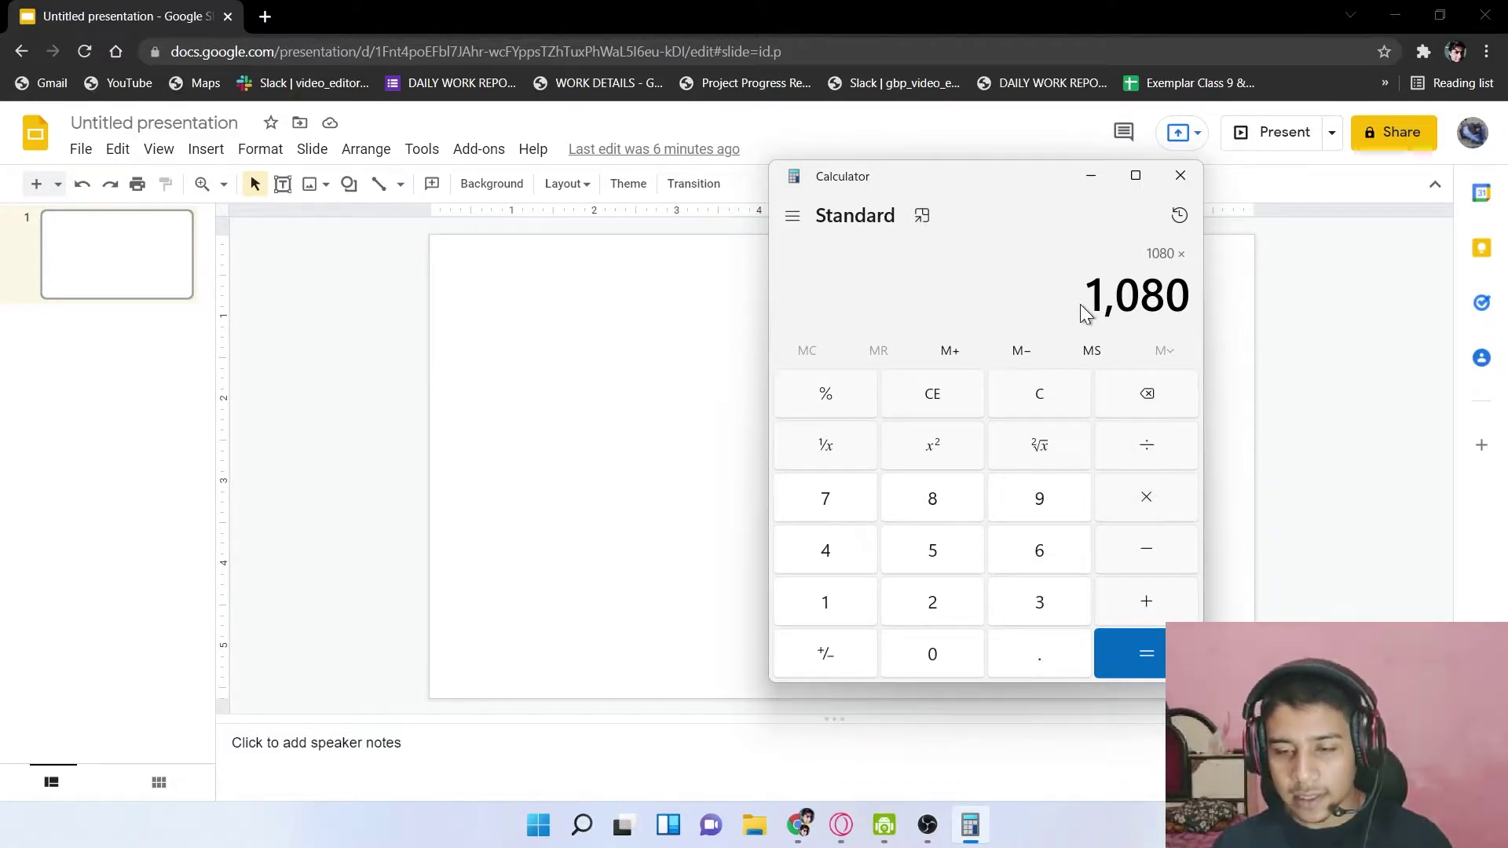
pyautogui.click(955, 552)
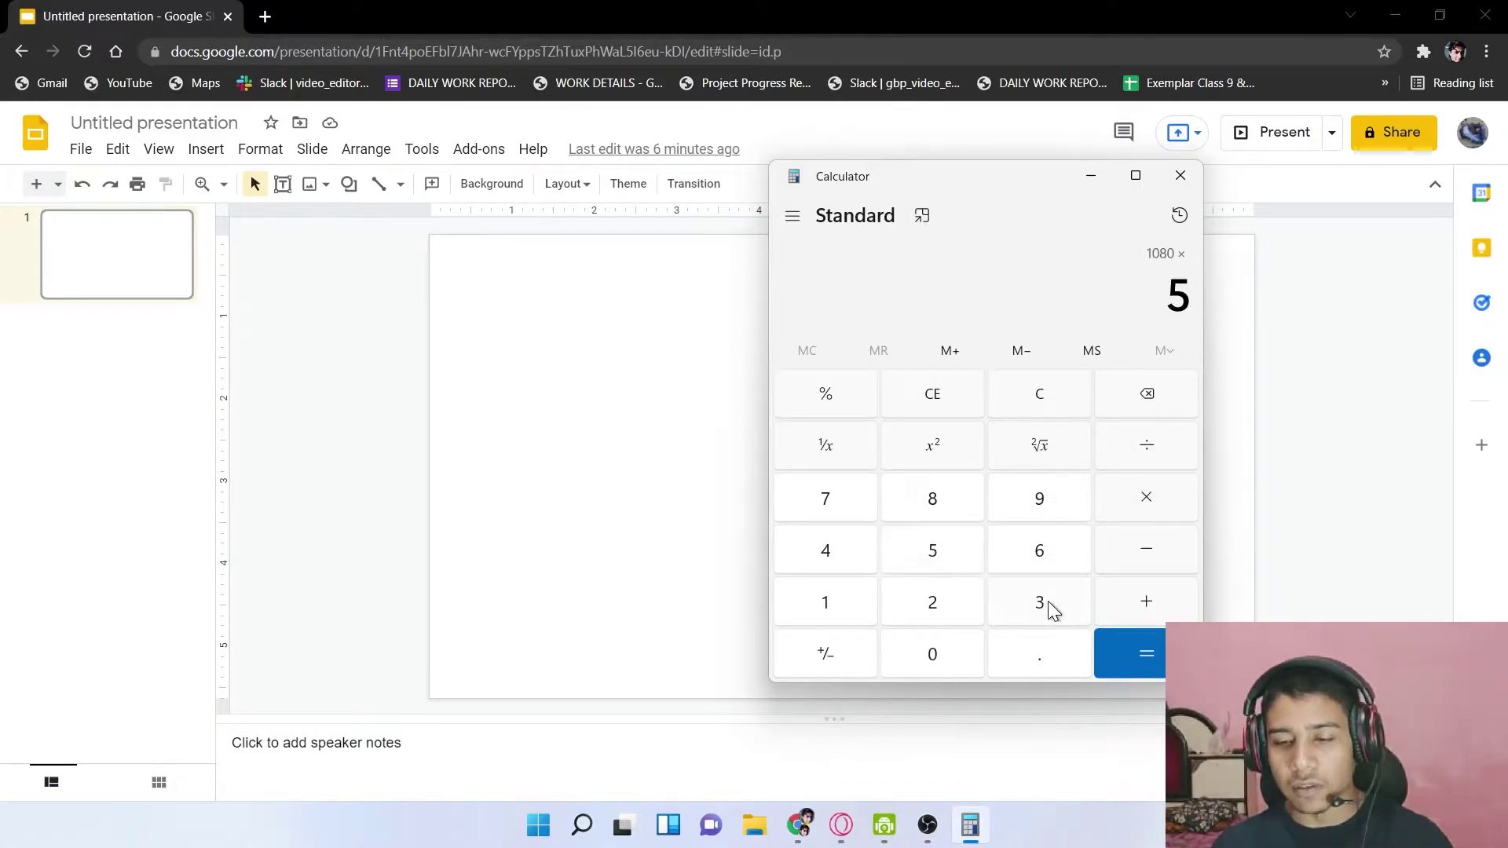
pyautogui.click(1130, 653)
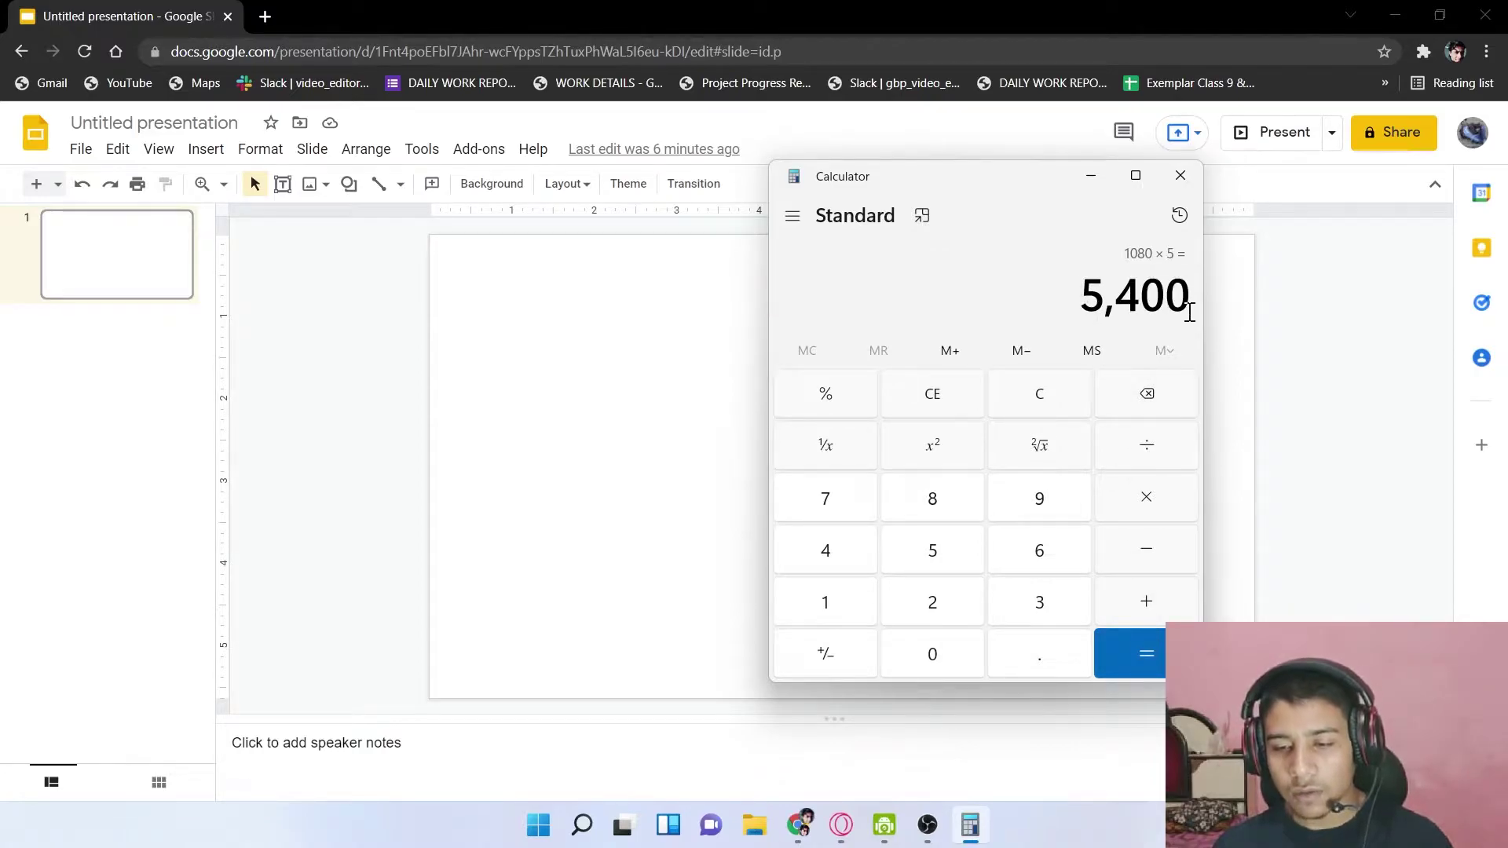
pyautogui.moveTo(1079, 292); pyautogui.dragTo(1170, 298)
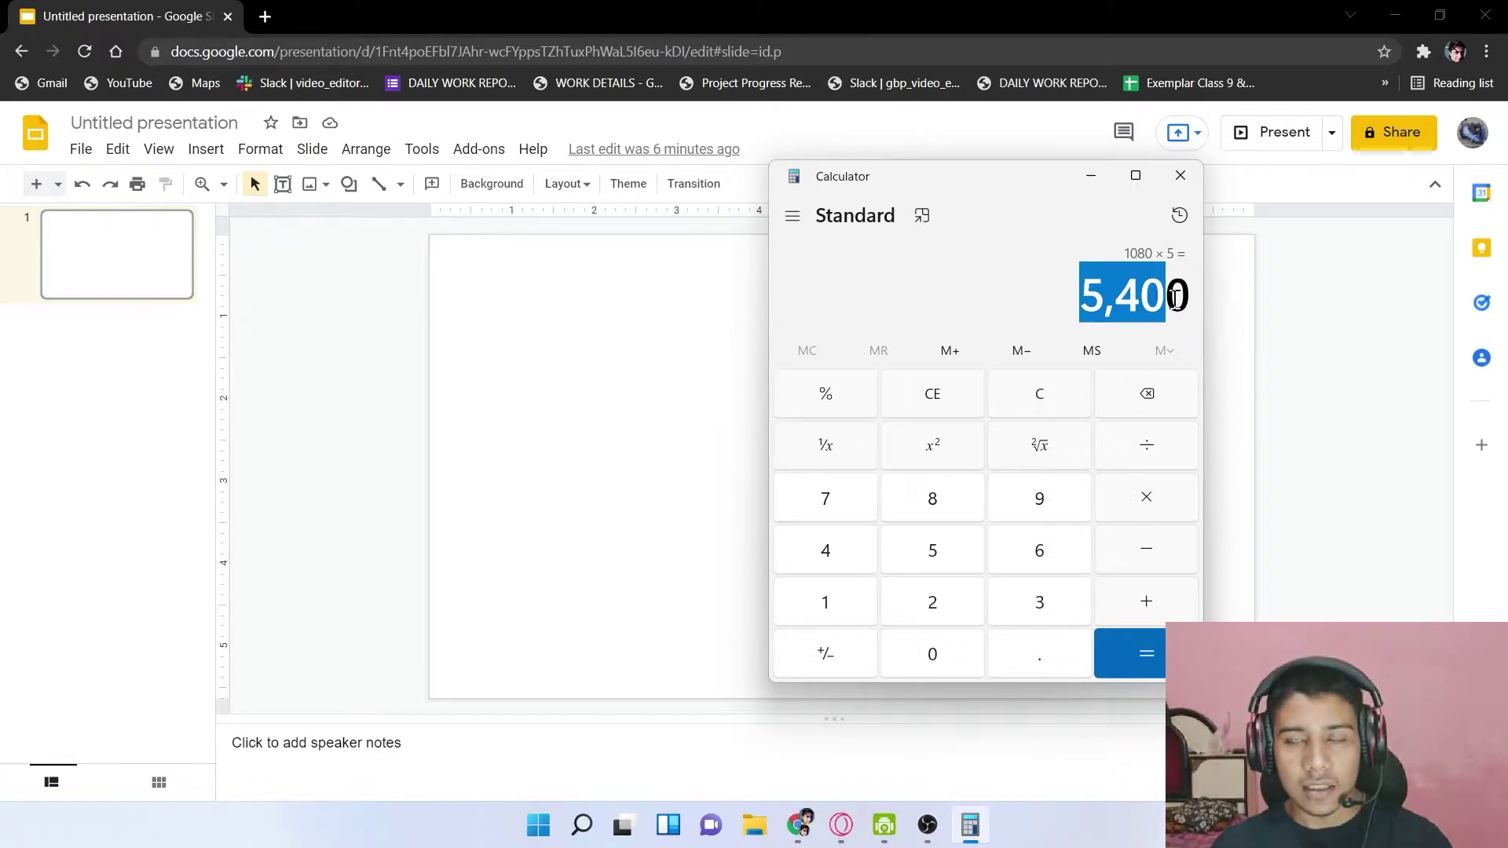
pyautogui.click(1072, 290)
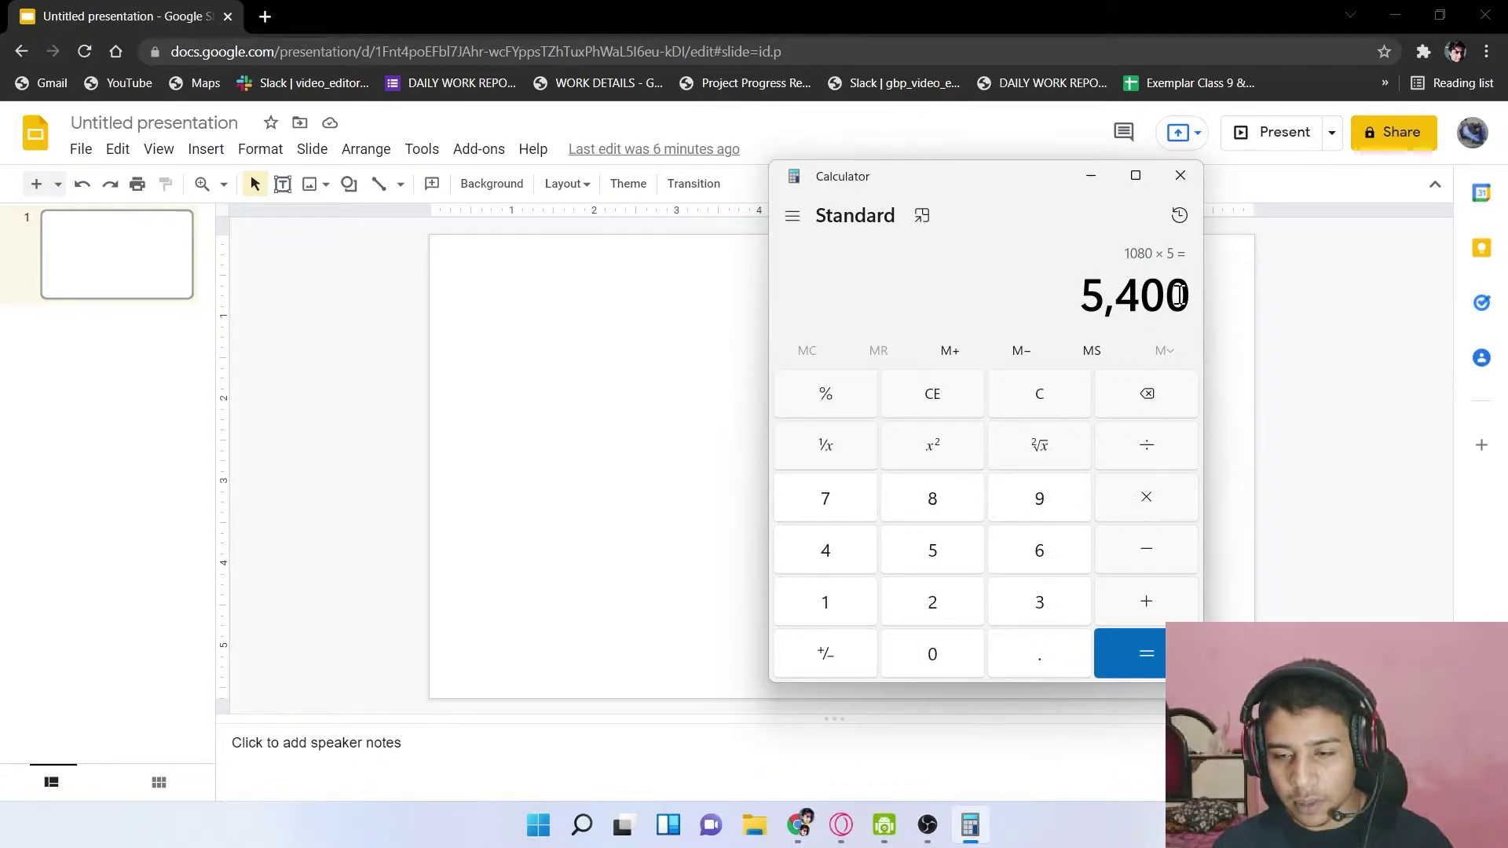
pyautogui.doubleClick(1133, 295)
# Return to the Google Slides presentation and switch its page setup to a custom size in pixels
pyautogui.click(398, 328)
pyautogui.click(114, 151)
pyautogui.click(76, 153)
pyautogui.click(72, 157)
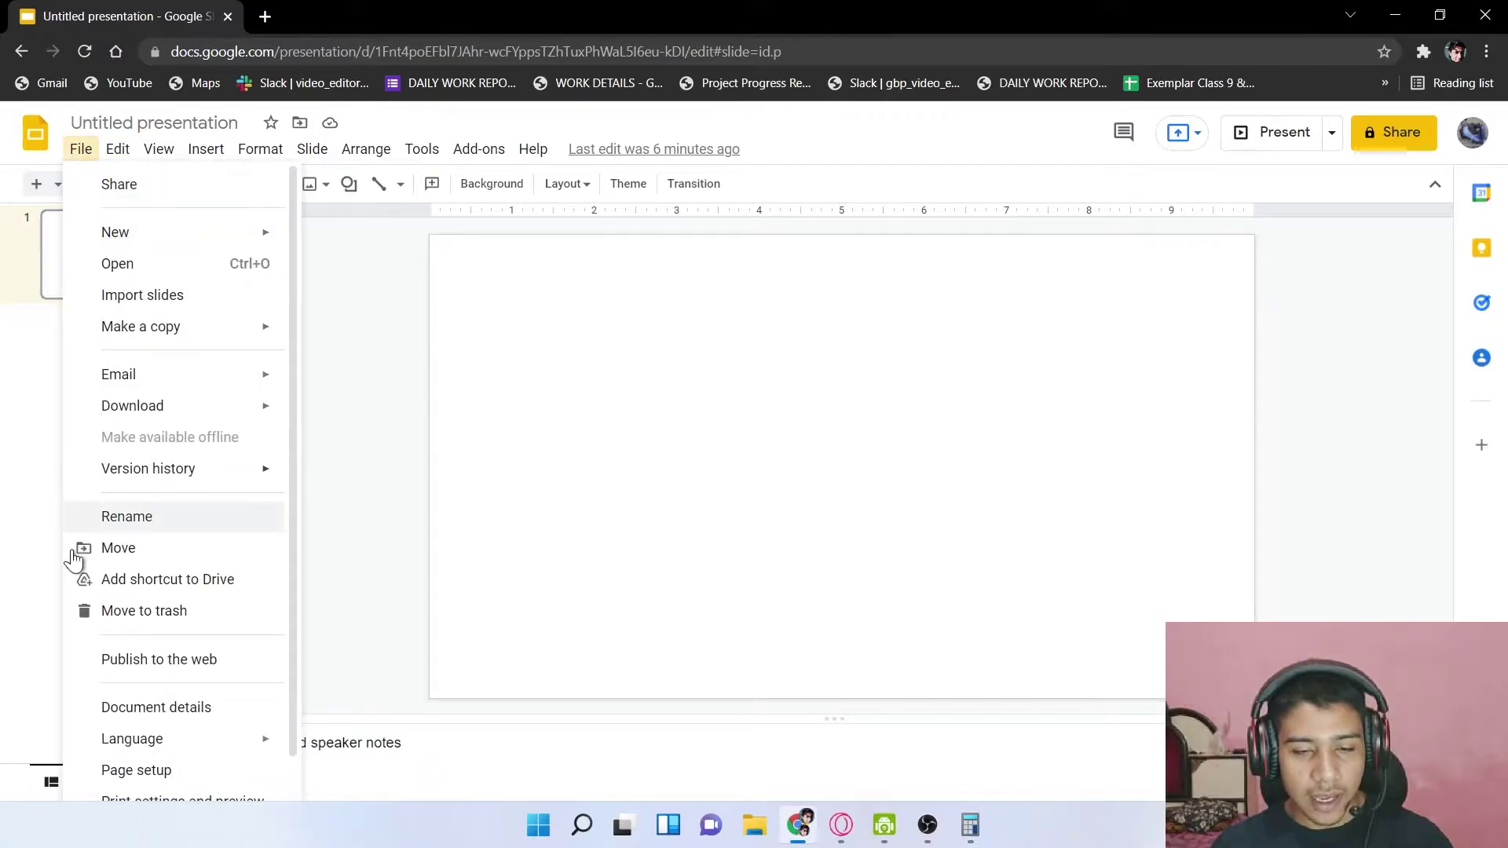
pyautogui.click(146, 770)
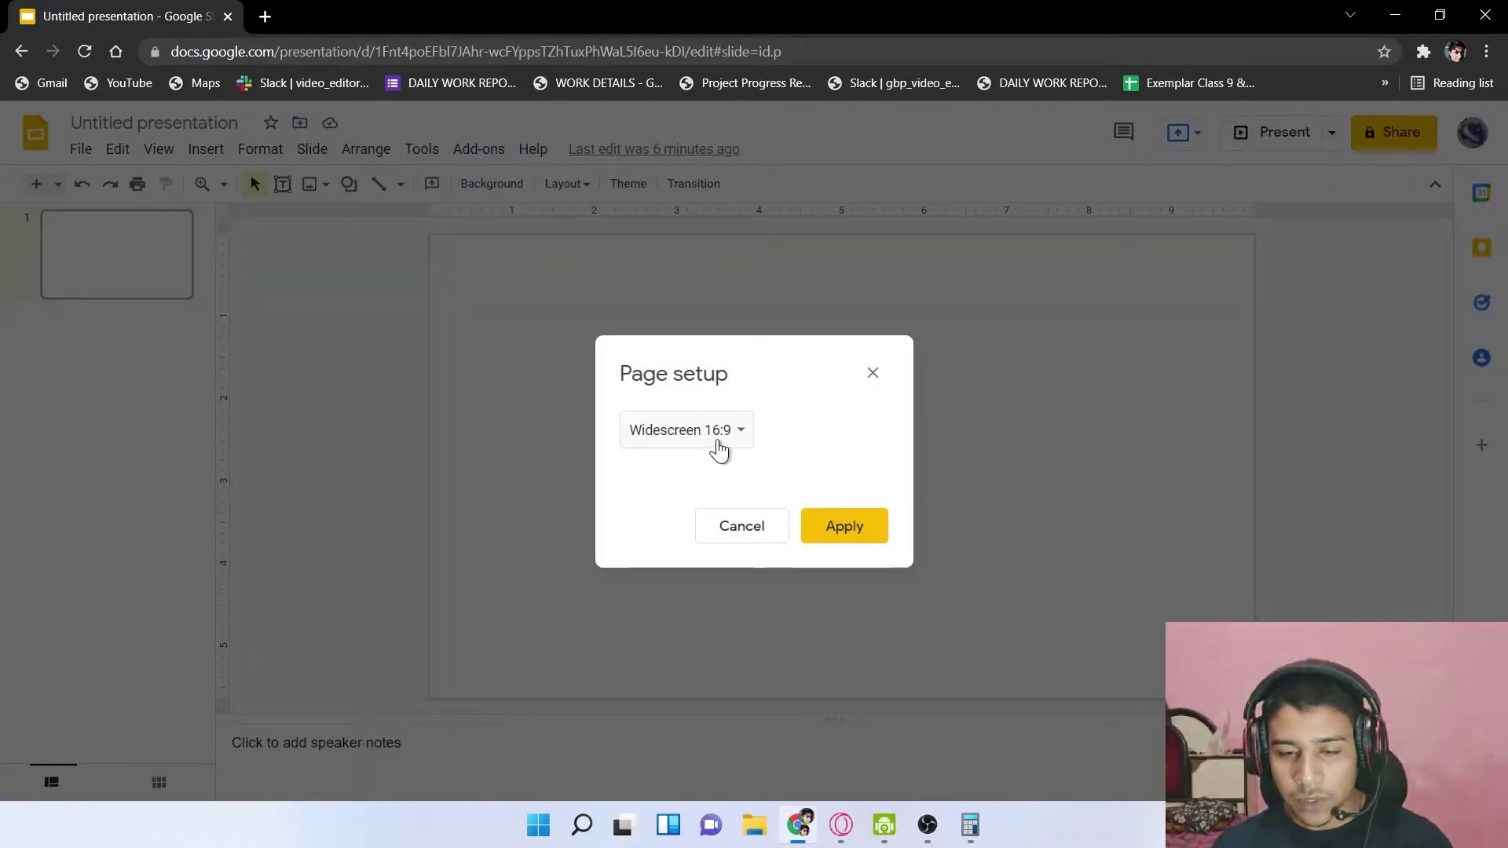
pyautogui.click(677, 440)
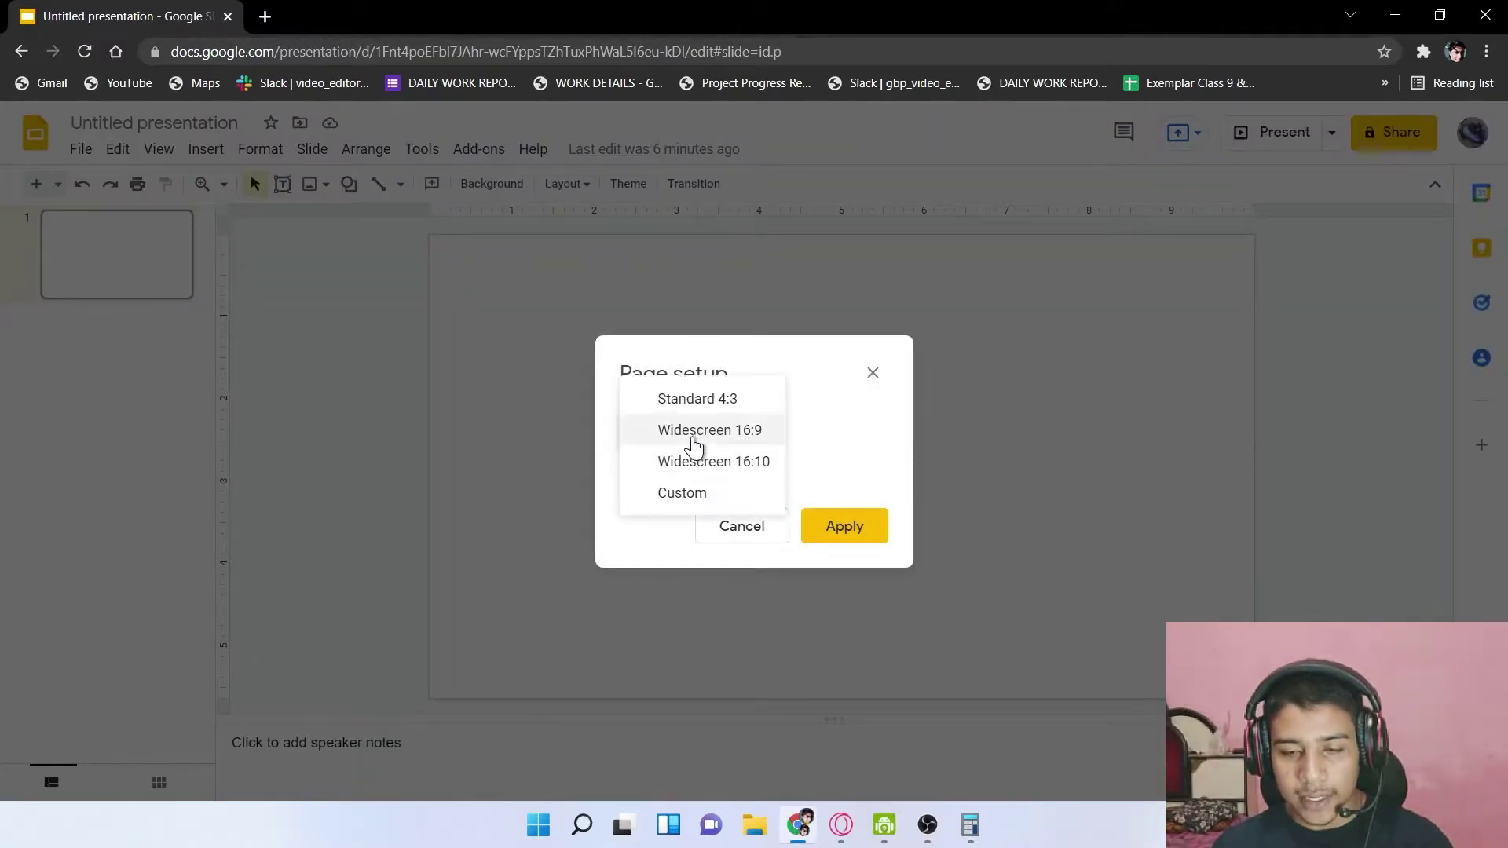
pyautogui.click(685, 495)
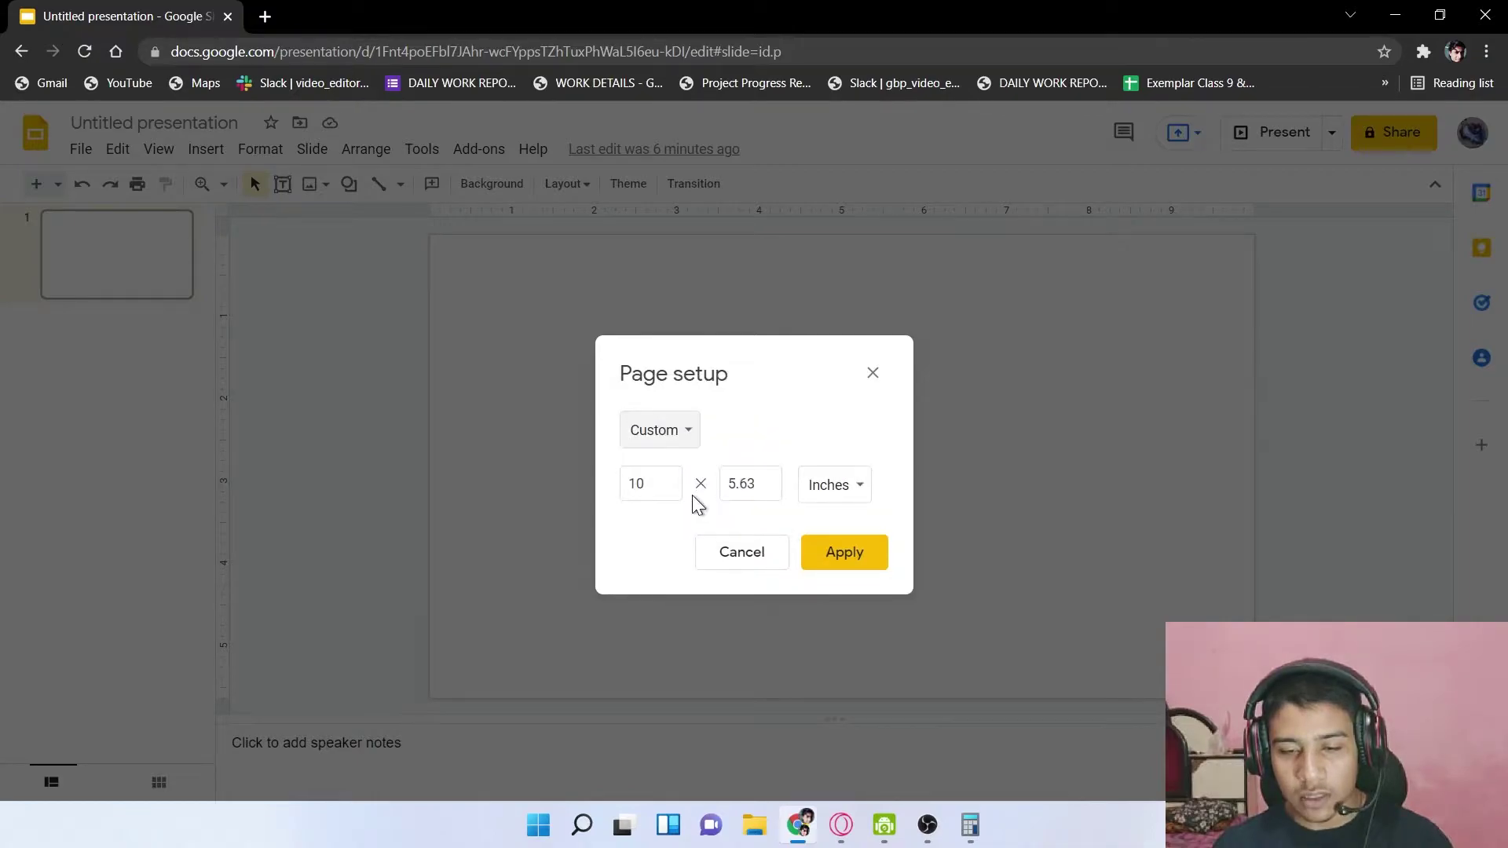
pyautogui.click(835, 503)
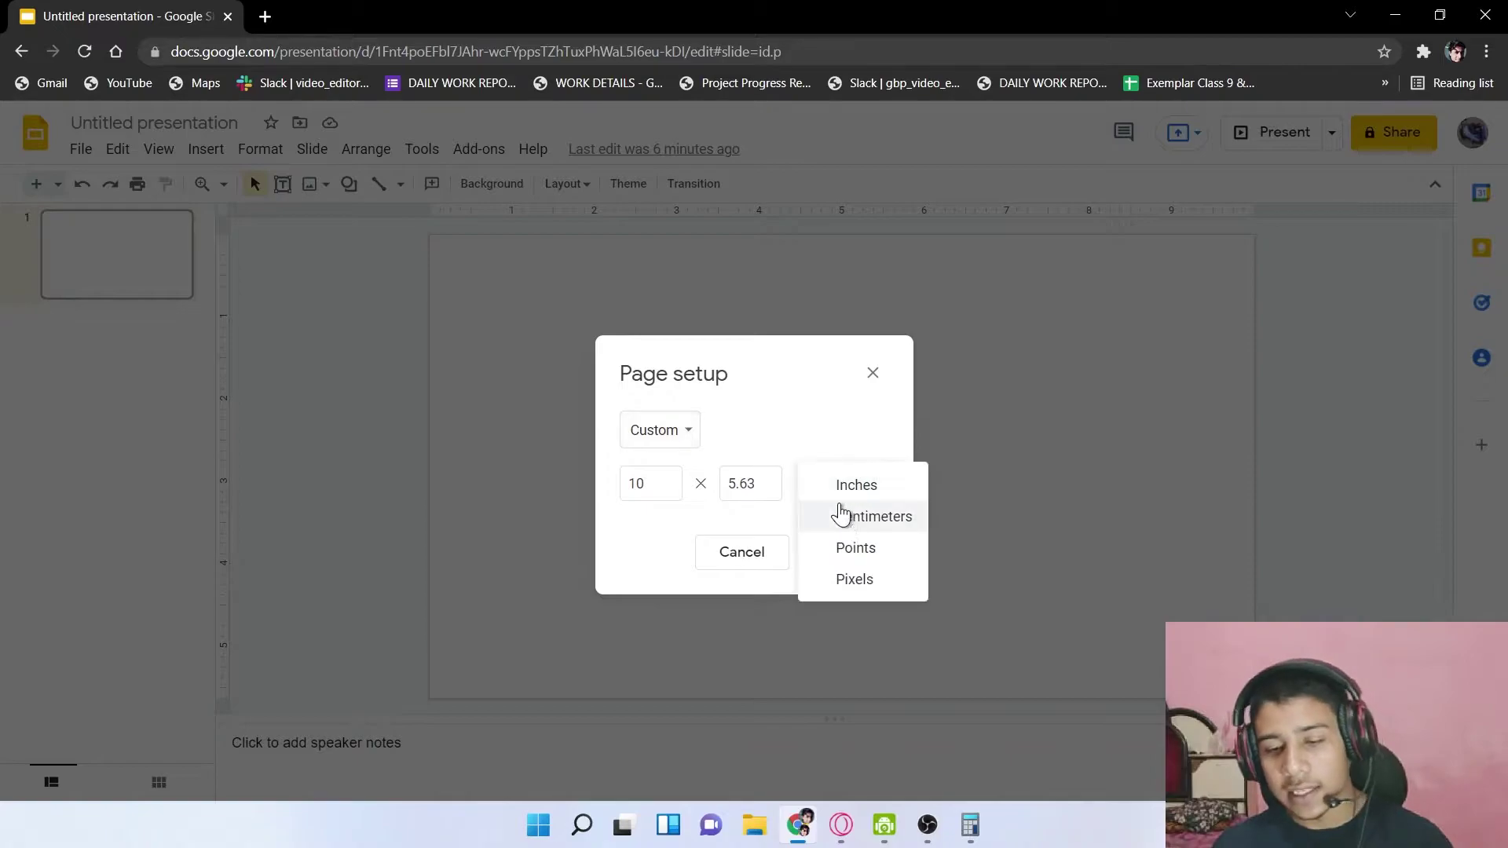
pyautogui.click(852, 585)
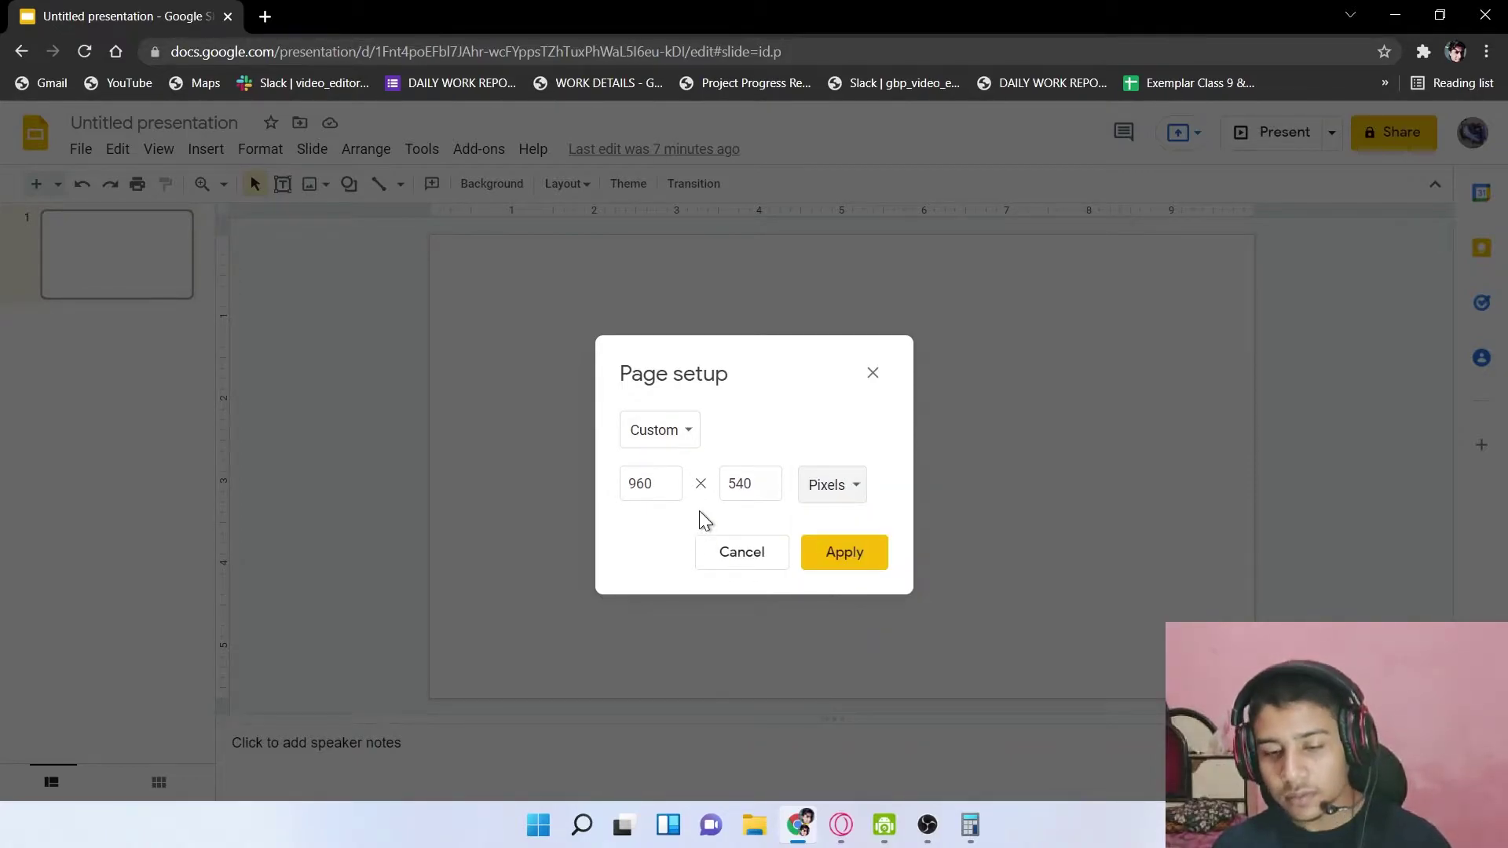
# Set the custom page size to 5400 pixels wide and 1080 pixels high and apply it
pyautogui.click(656, 482)
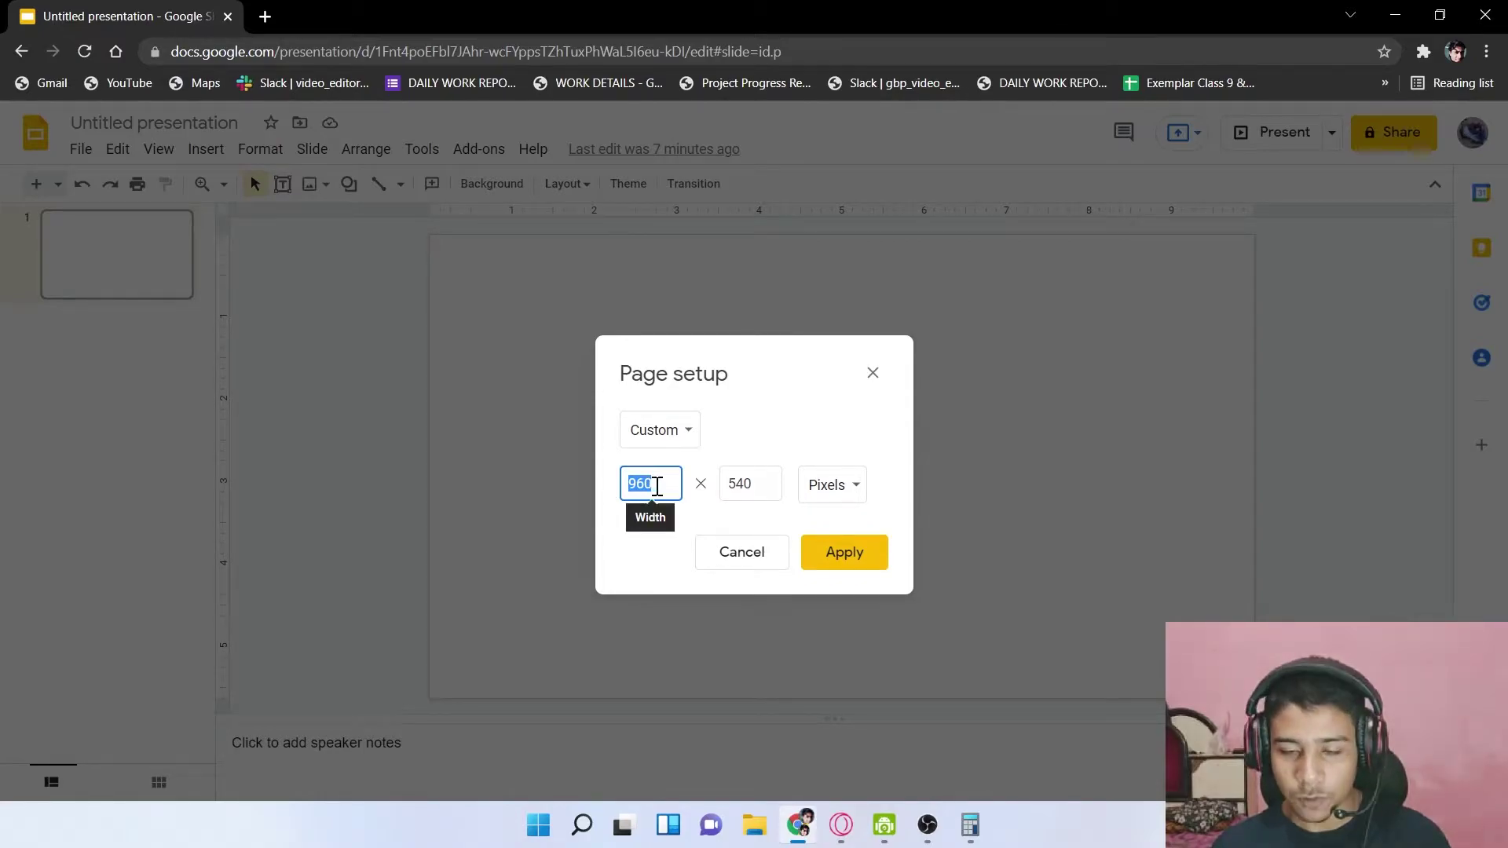
pyautogui.write('5400')
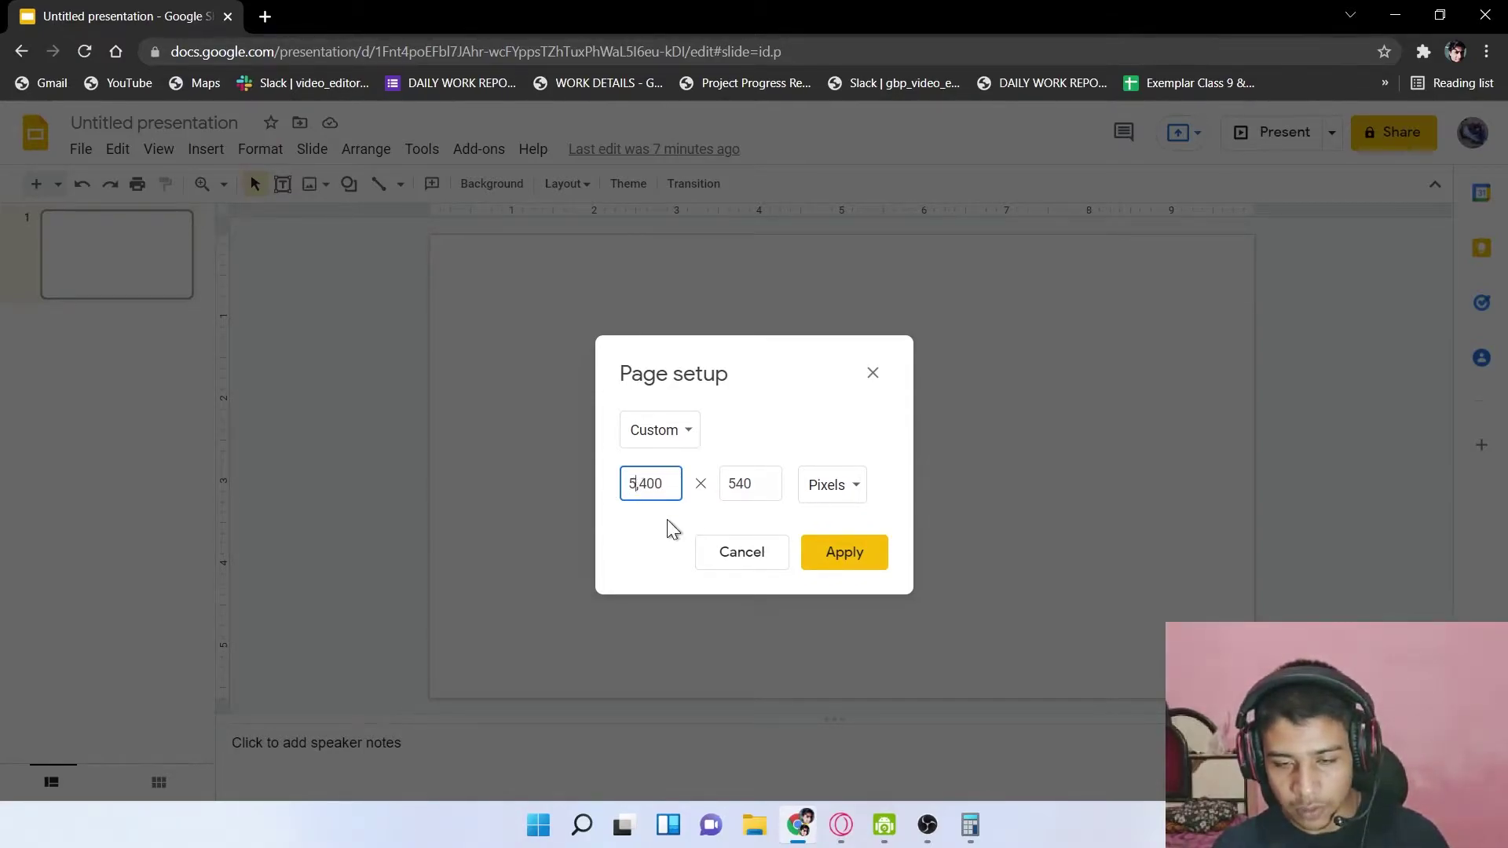
pyautogui.click(761, 483)
pyautogui.write('180')
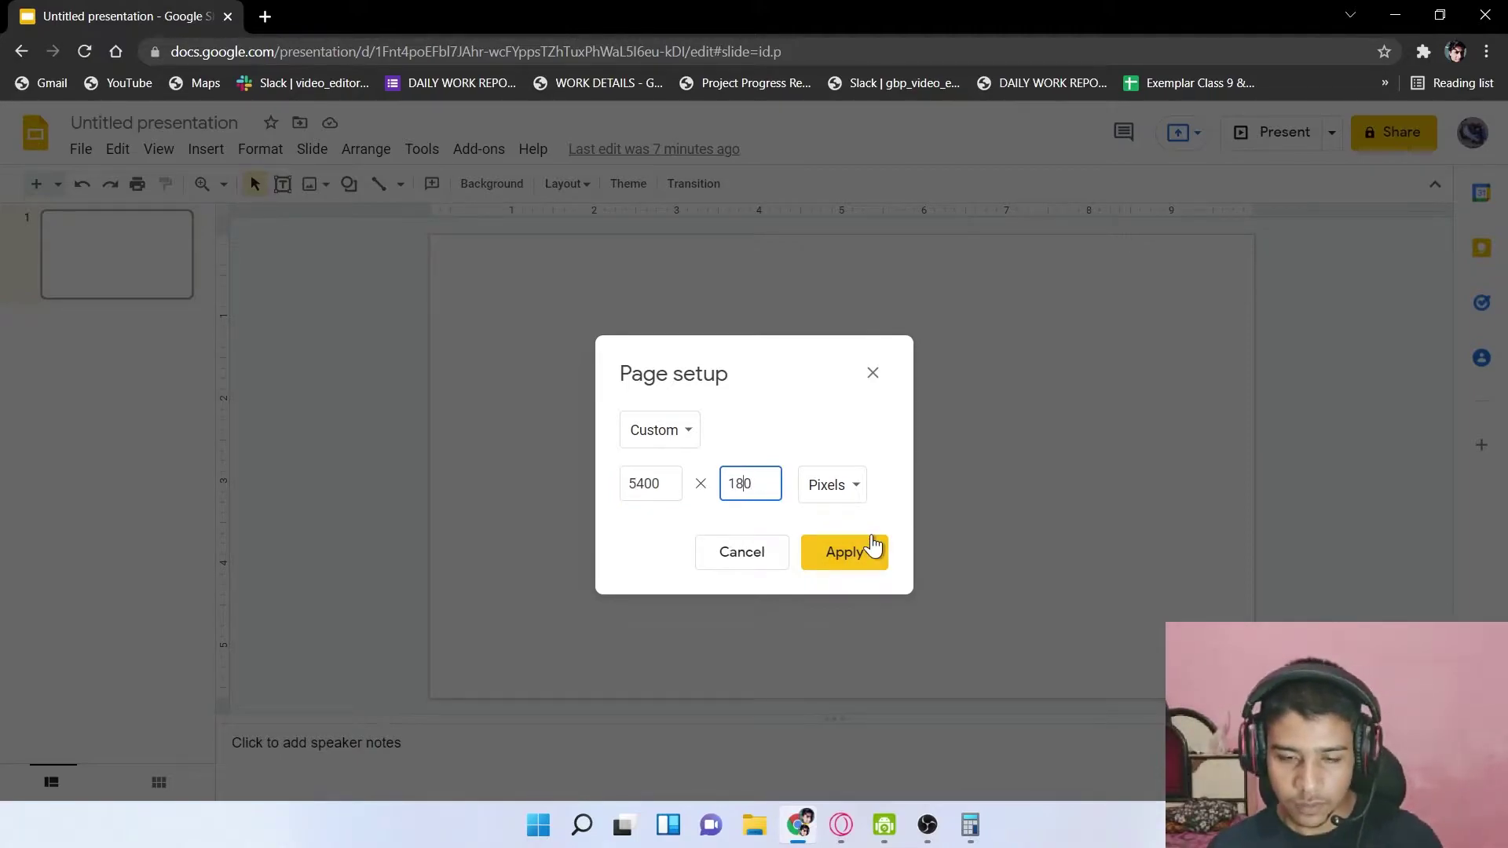
pyautogui.write('0')
pyautogui.click(850, 559)
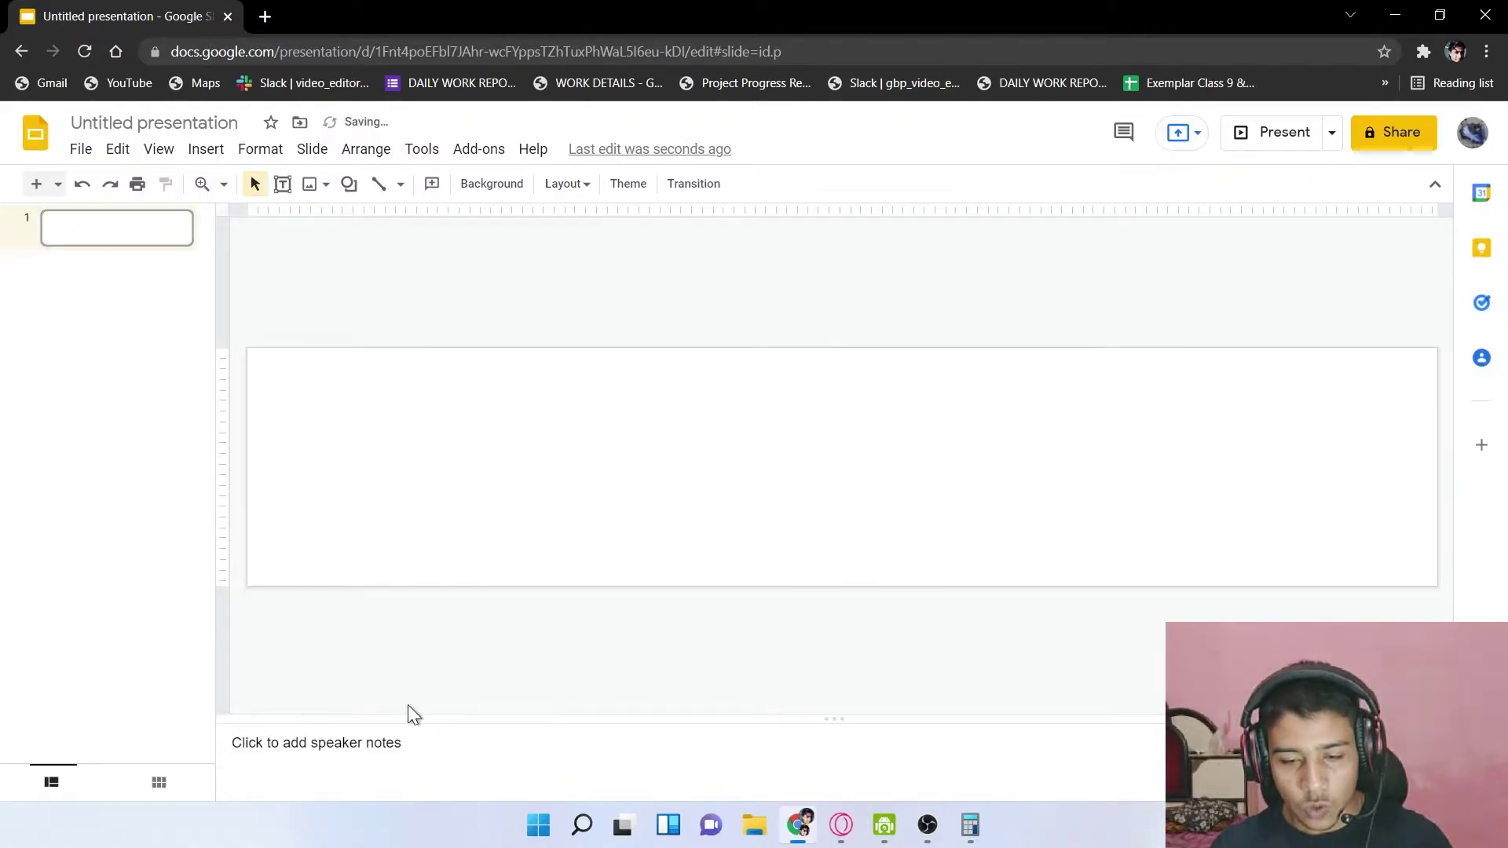
pyautogui.moveTo(237, 317); pyautogui.dragTo(1428, 607)
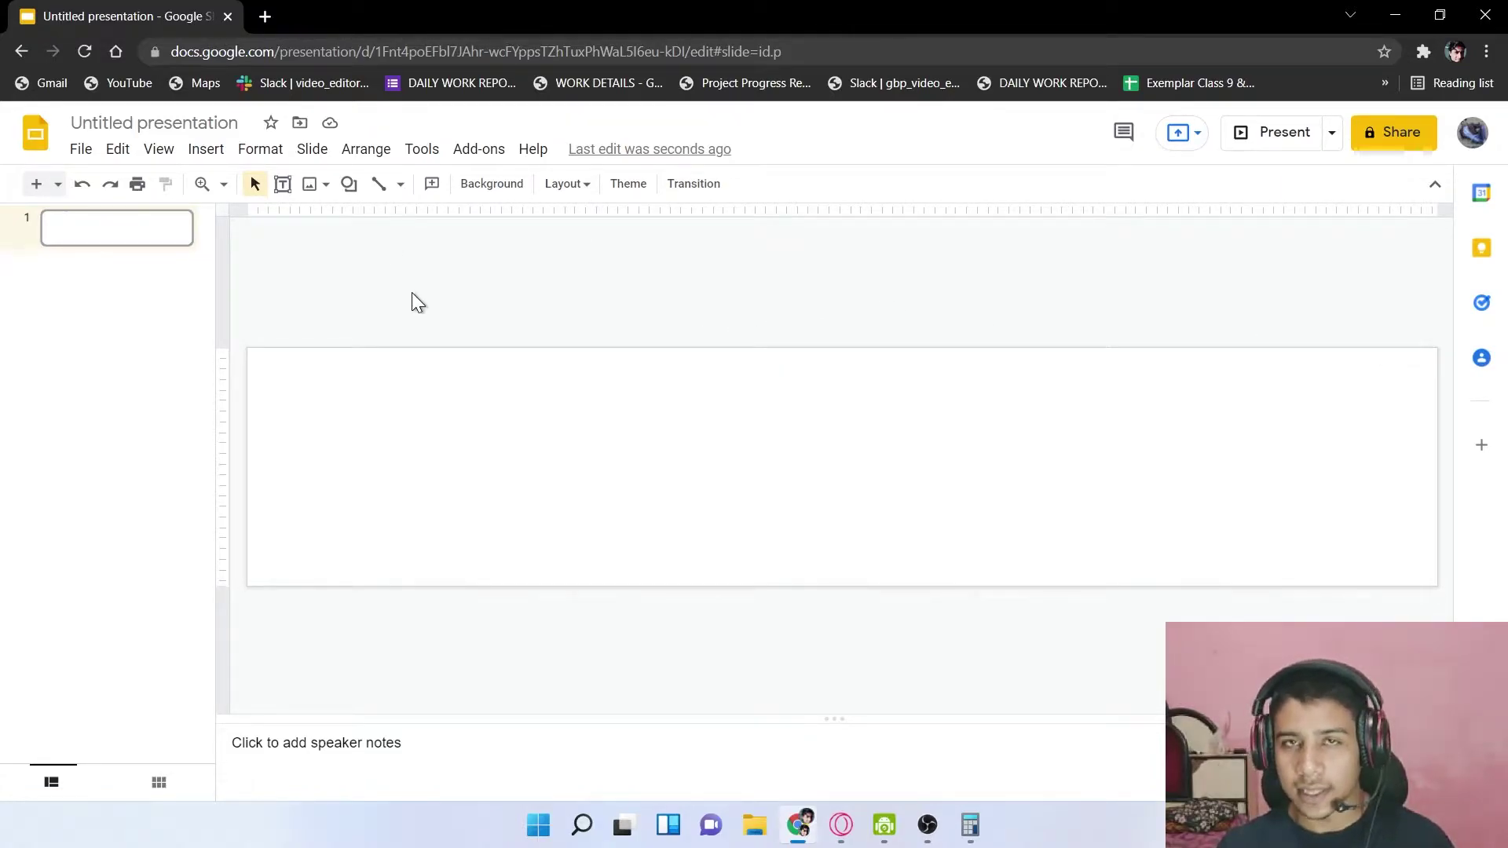
# Open the Freepik website in a new browser tab
pyautogui.click(256, 15)
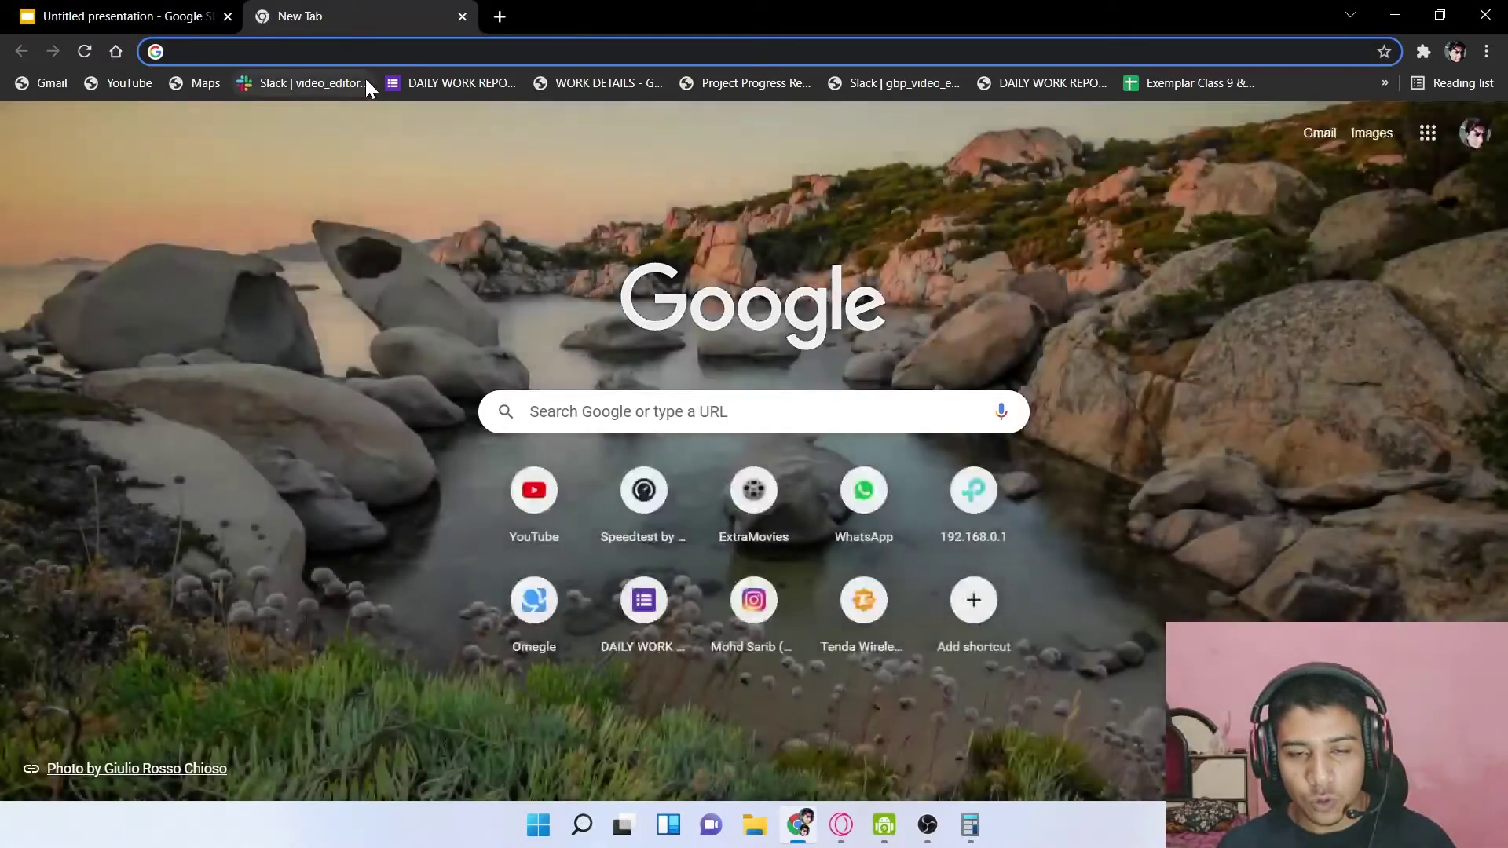
pyautogui.write('freepik')
pyautogui.press('Return')
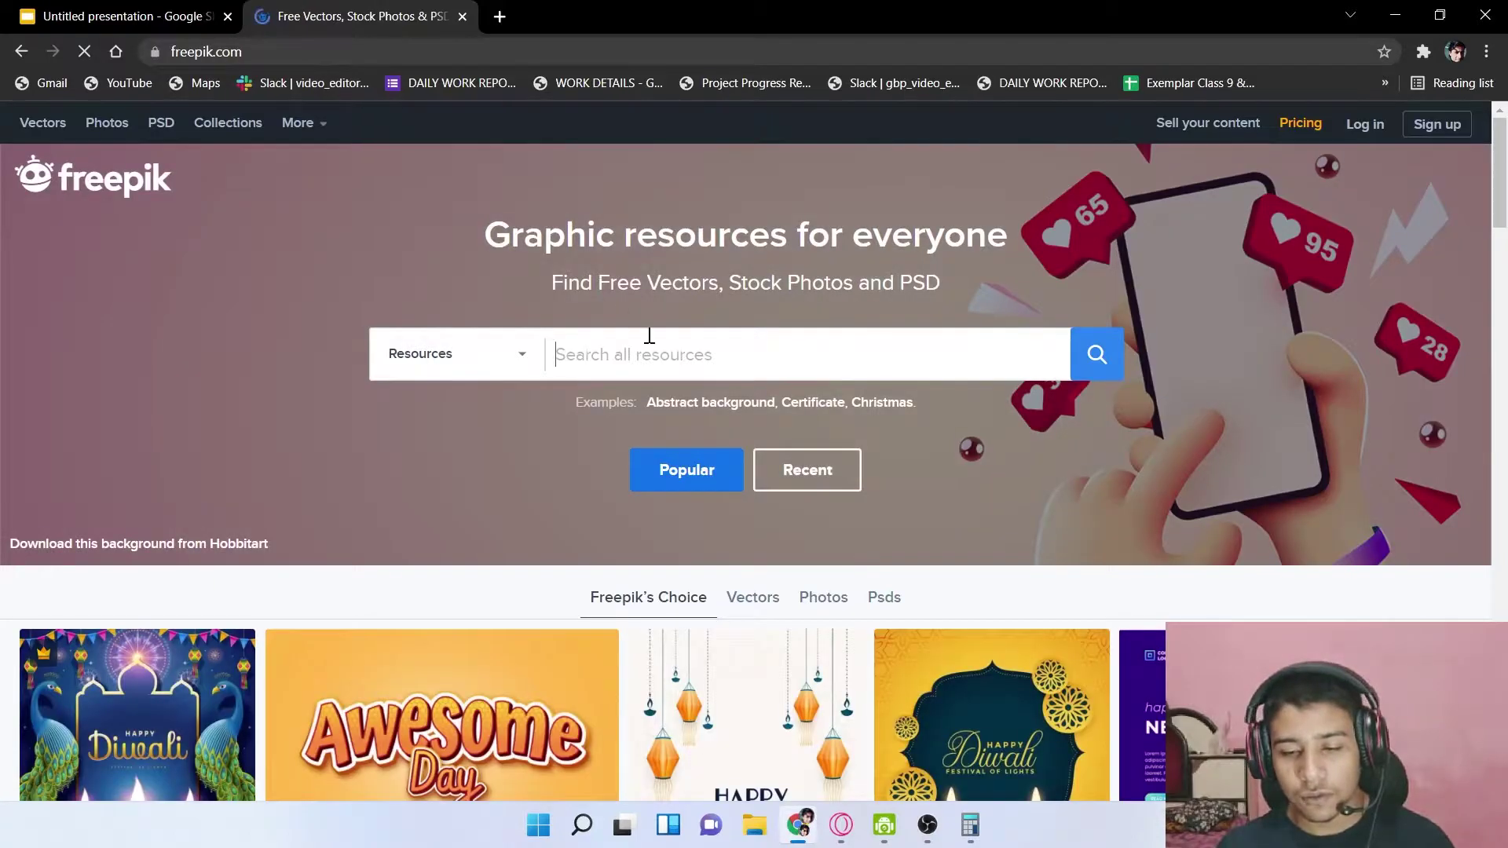
# Search all Freepik resources for "instagram carousel"
pyautogui.click(676, 340)
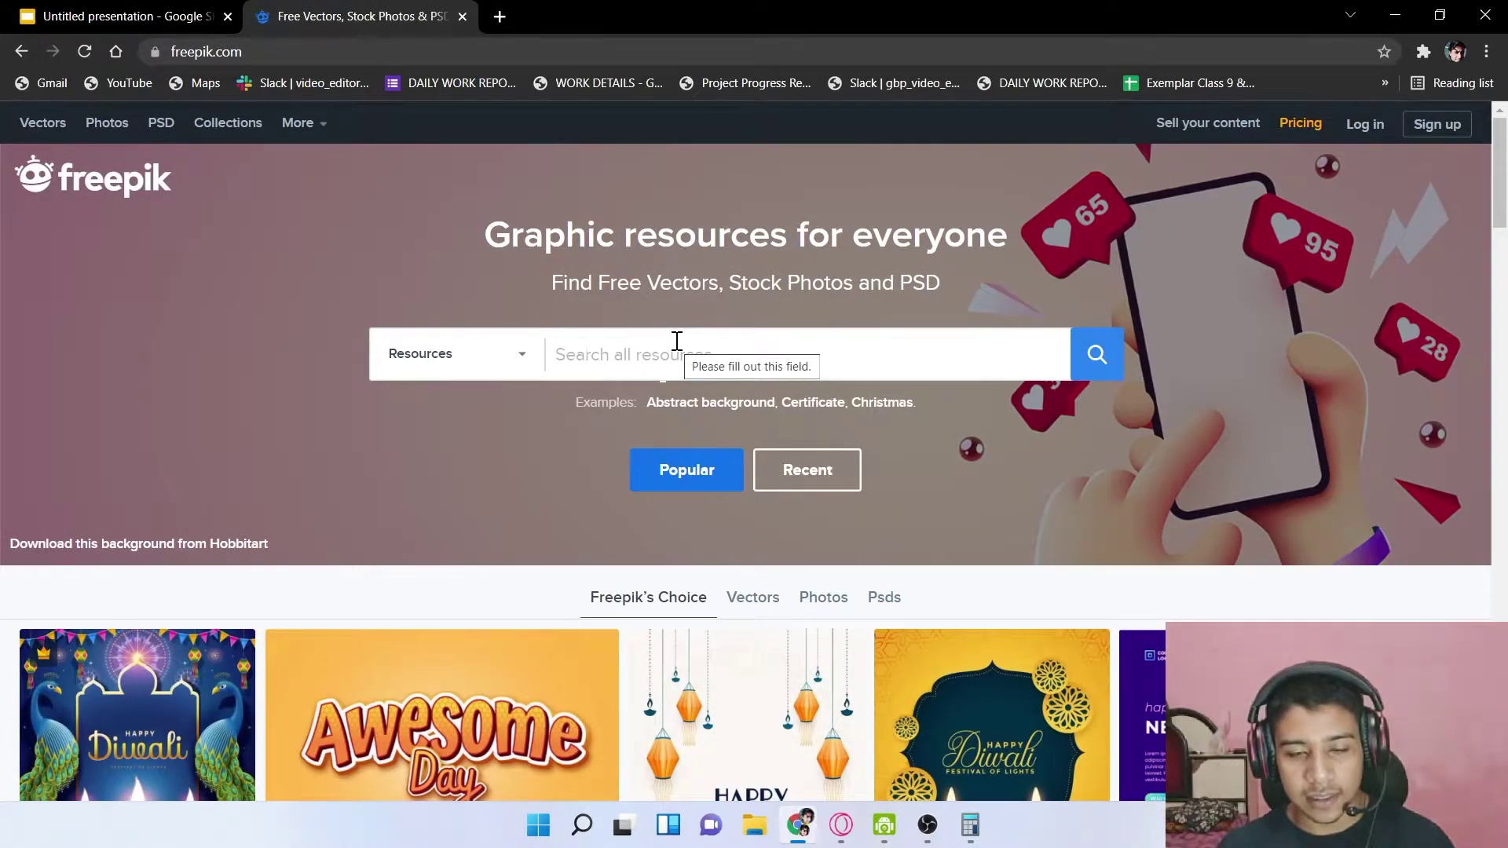
pyautogui.scroll(-2, 676, 349)
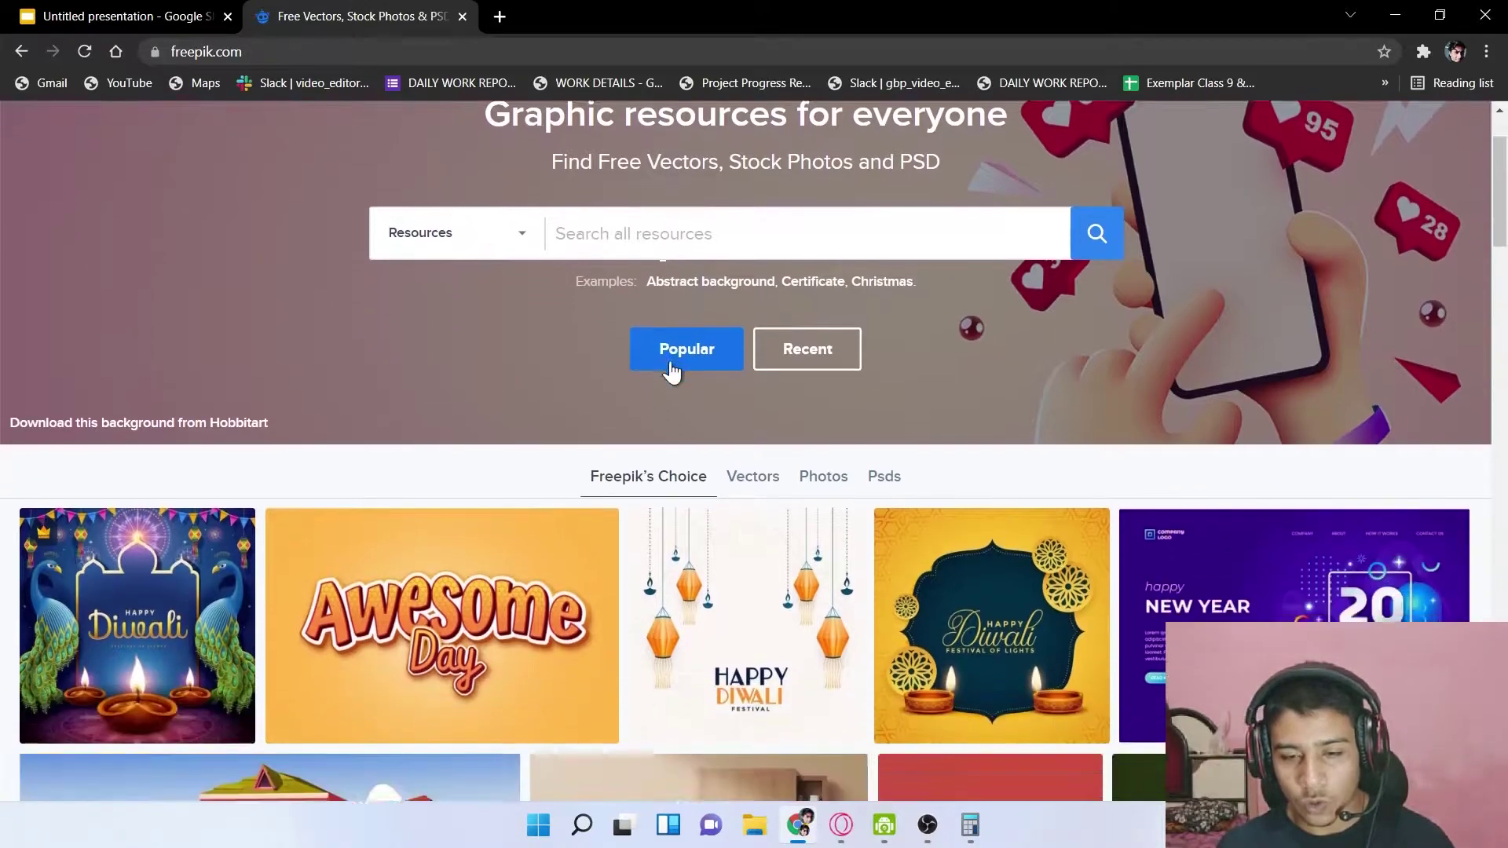
pyautogui.scroll(-3, 664, 347)
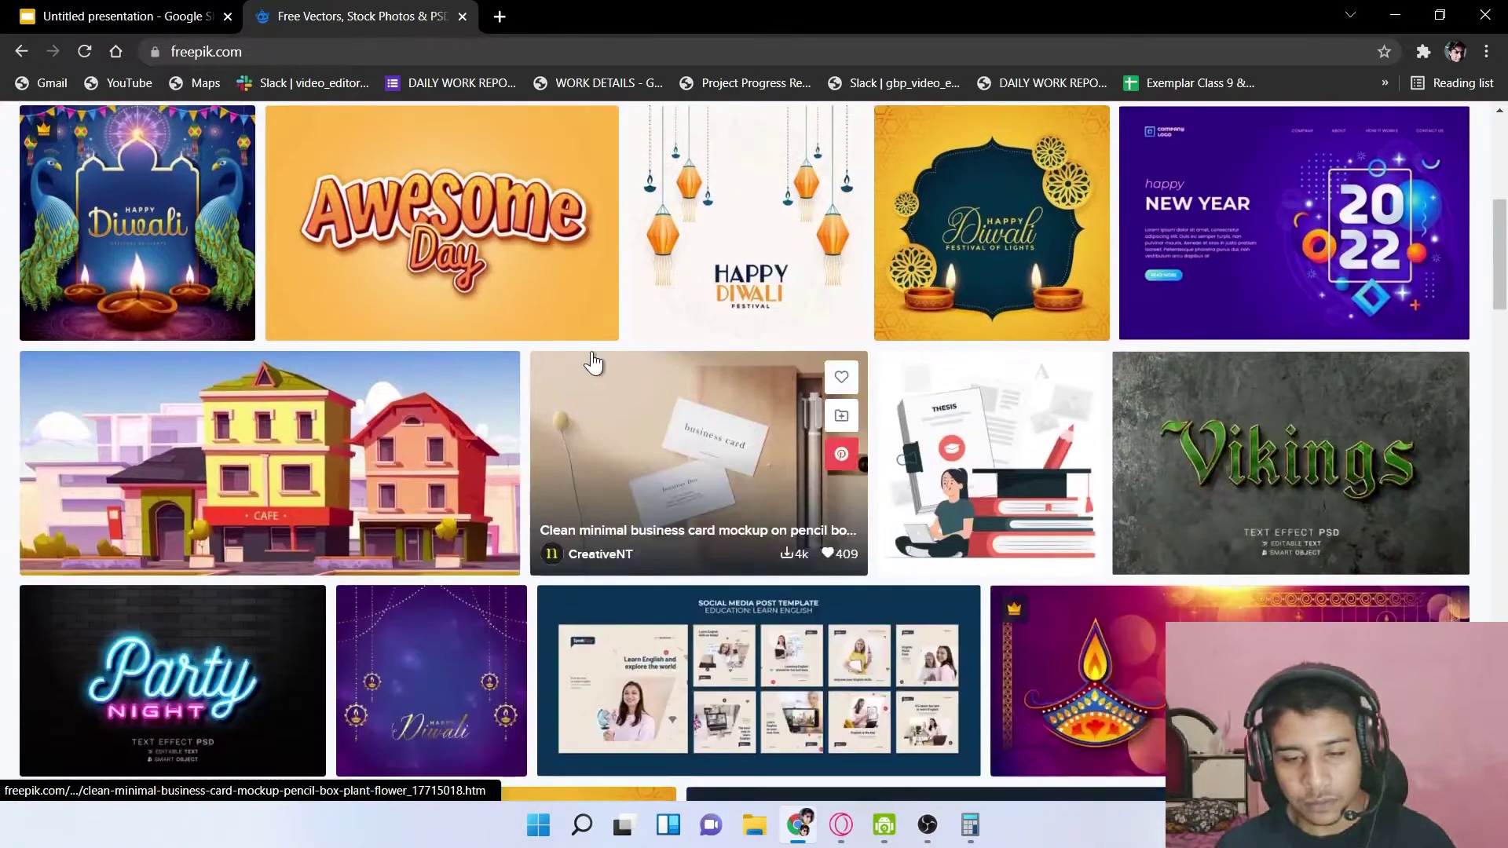
pyautogui.scroll(5, 590, 360)
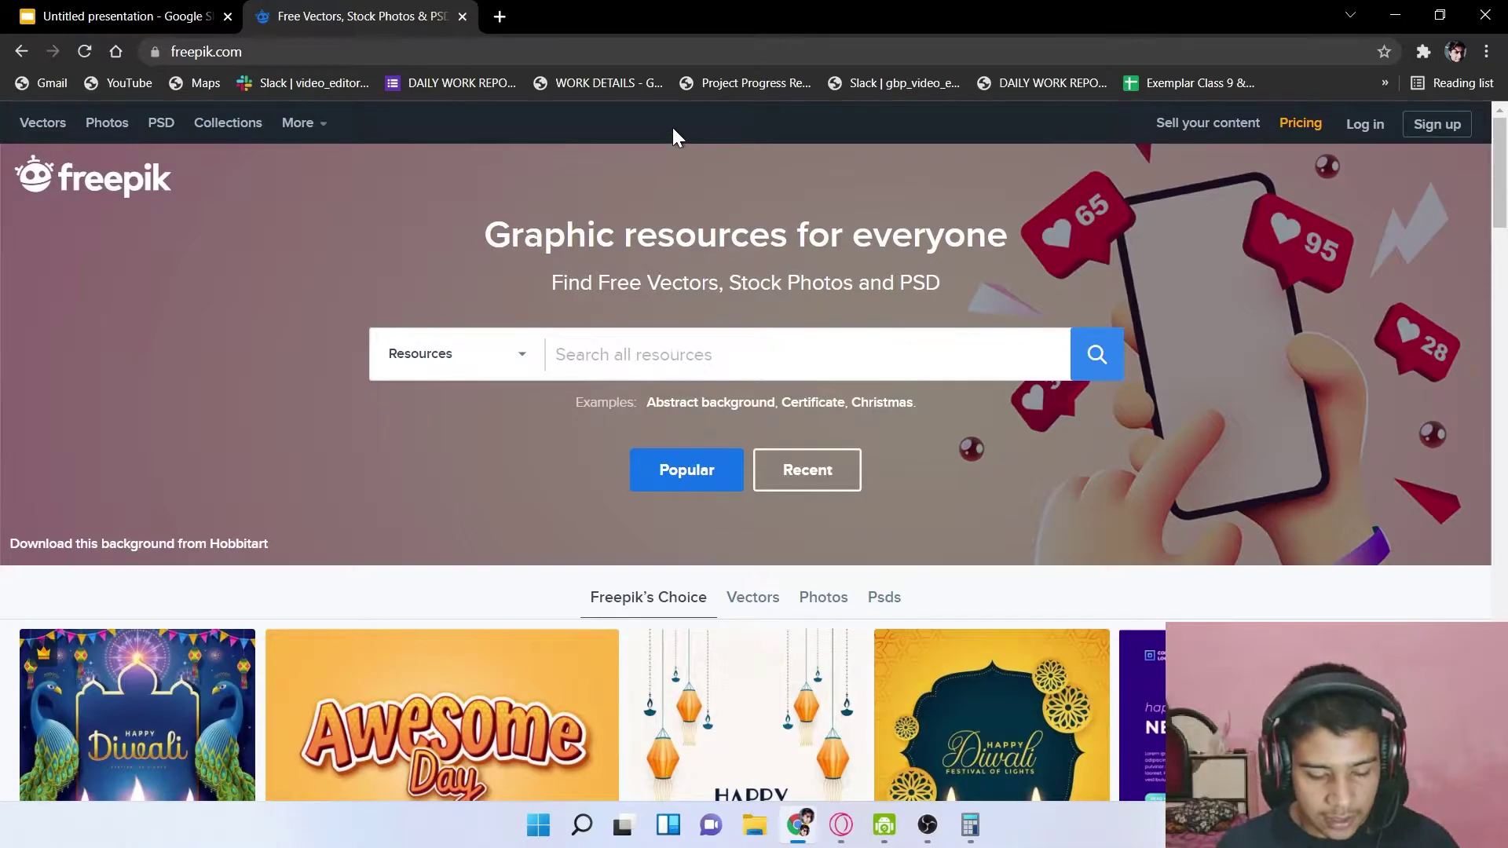
pyautogui.write('instagram')
pyautogui.click(628, 619)
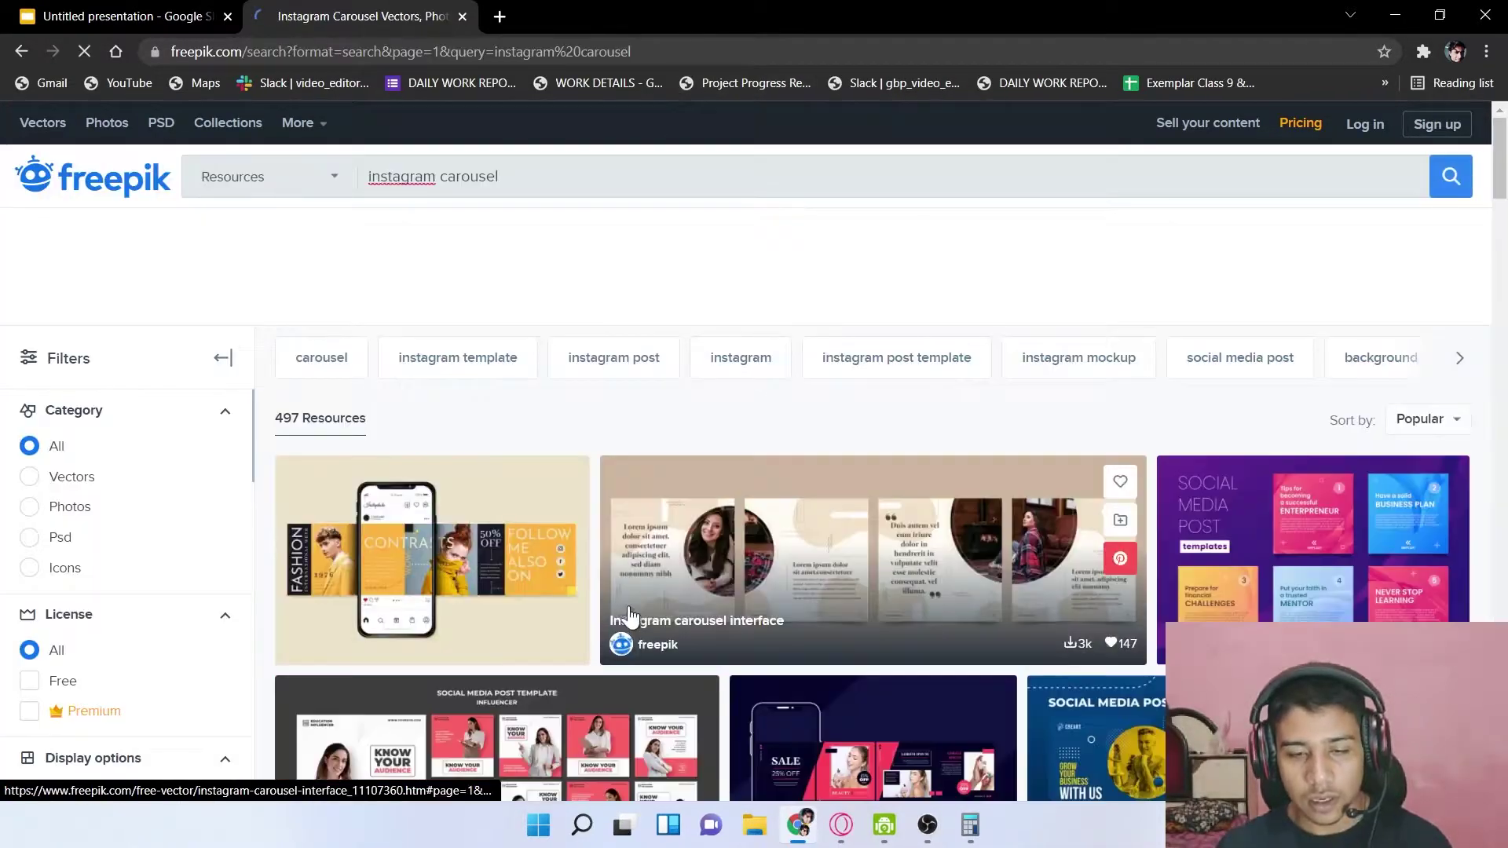
# Browse the carousel results and open the dark blue and pink "Instagram carousel templates" vector with the phone outline
pyautogui.scroll(-3, 742, 584)
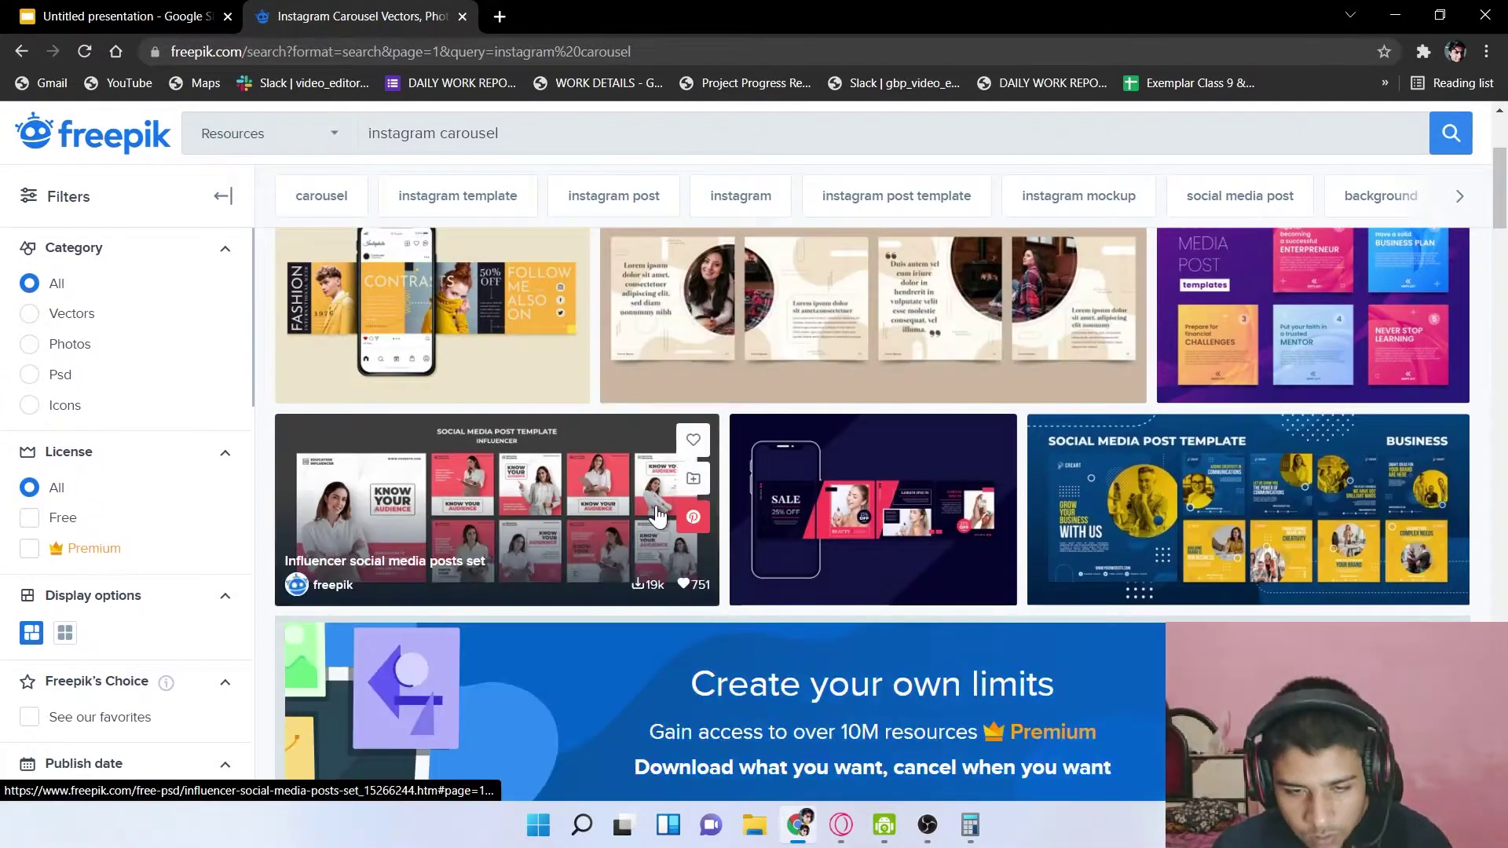
pyautogui.scroll(-7, 658, 514)
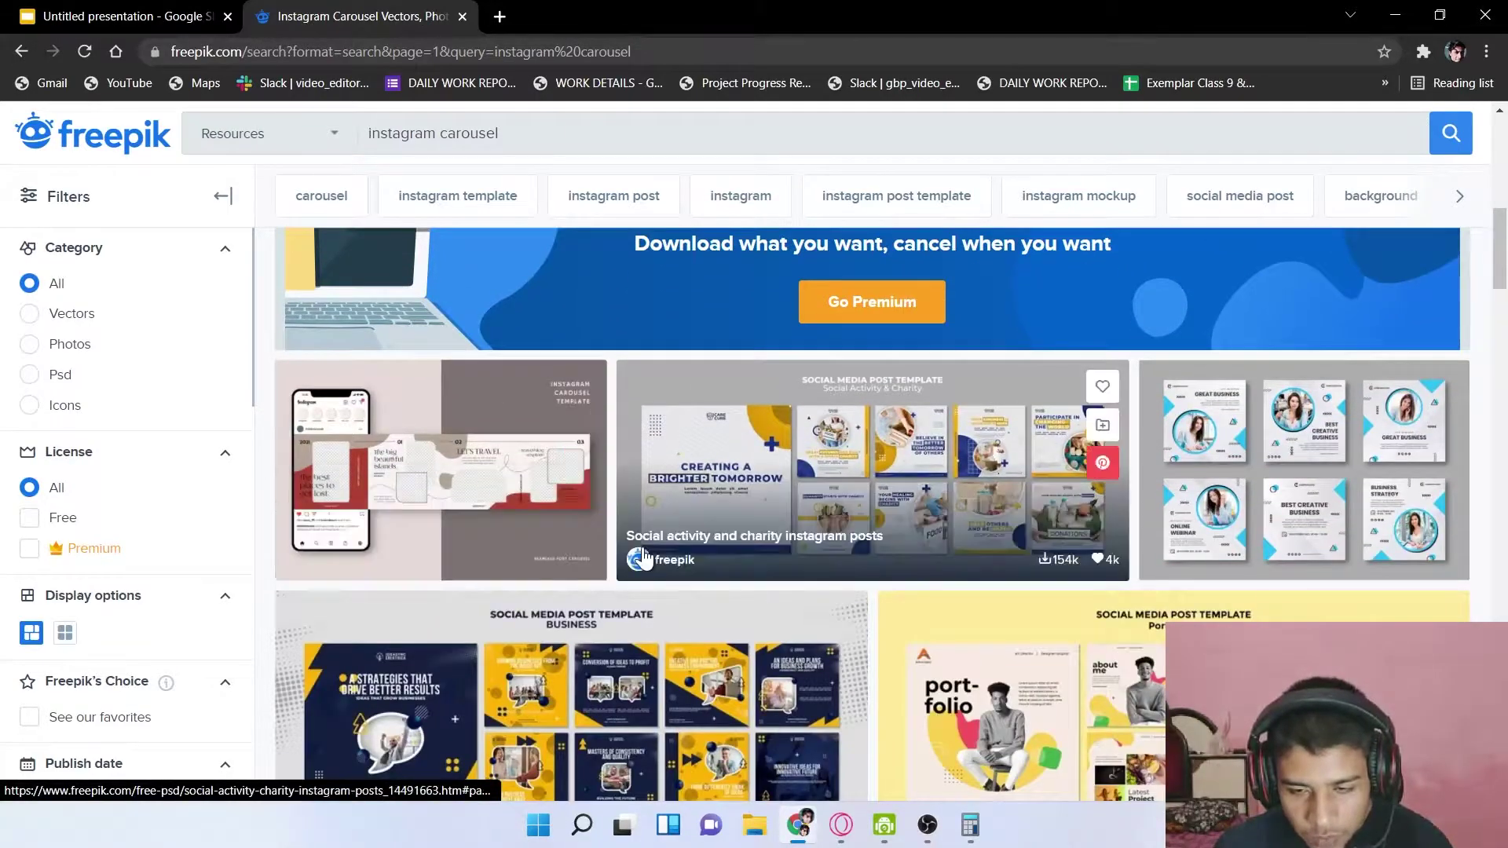
pyautogui.scroll(-6, 651, 550)
pyautogui.scroll(-3, 875, 540)
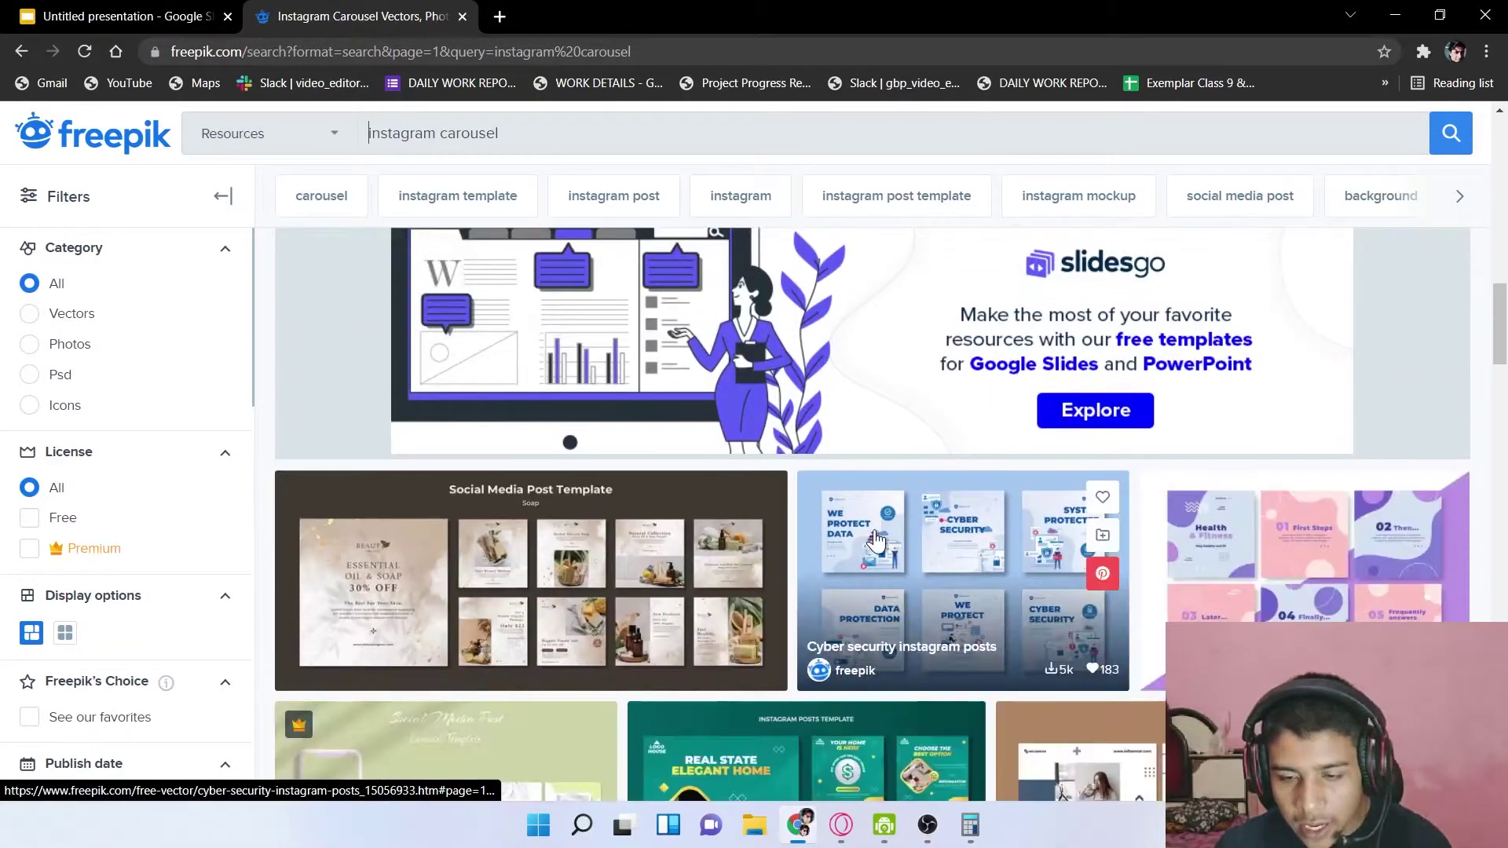
pyautogui.scroll(-3, 873, 538)
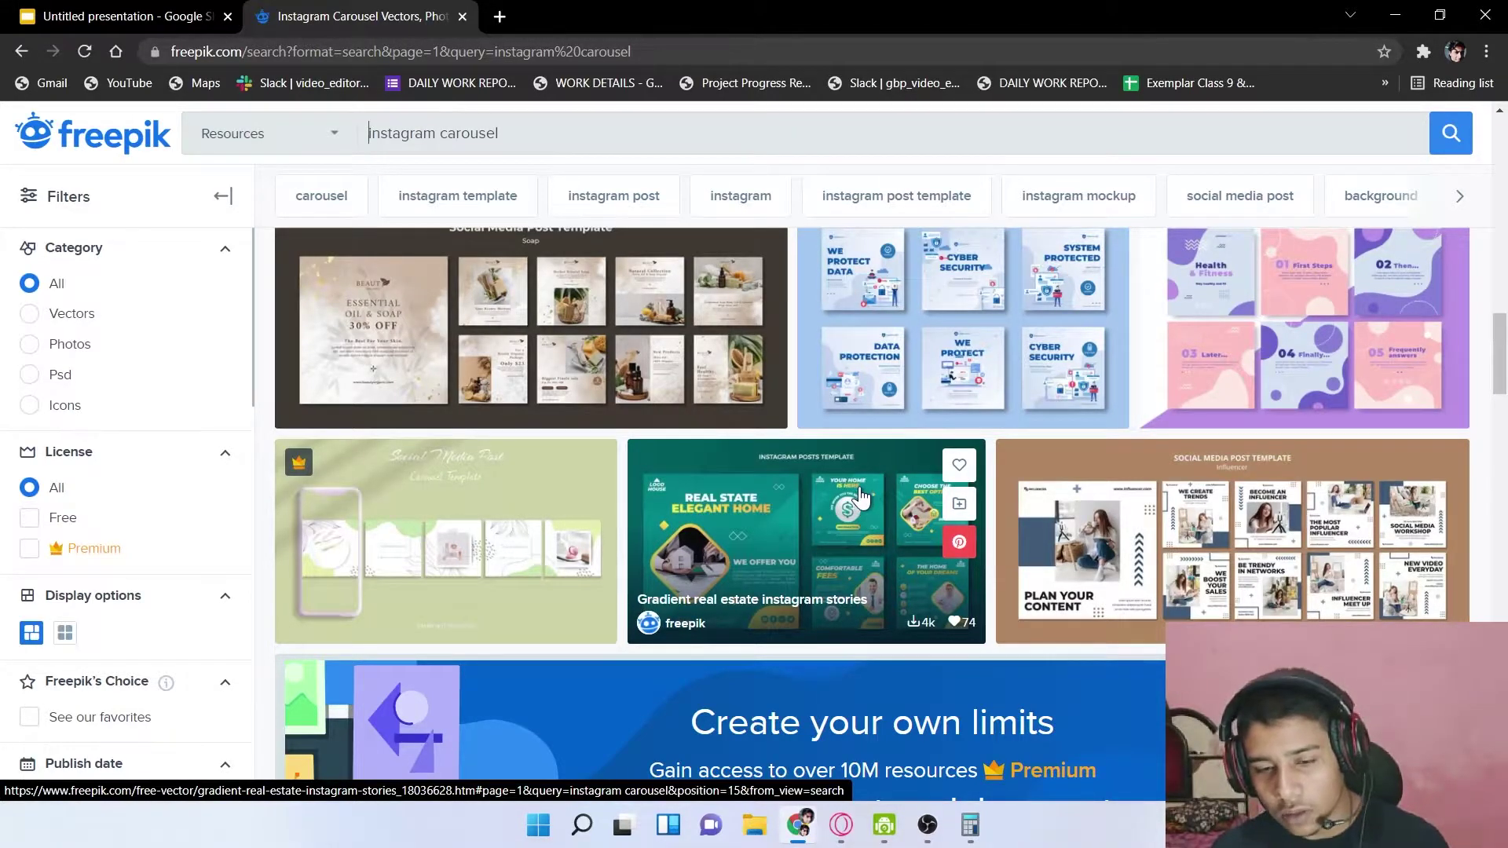
pyautogui.scroll(-9, 861, 494)
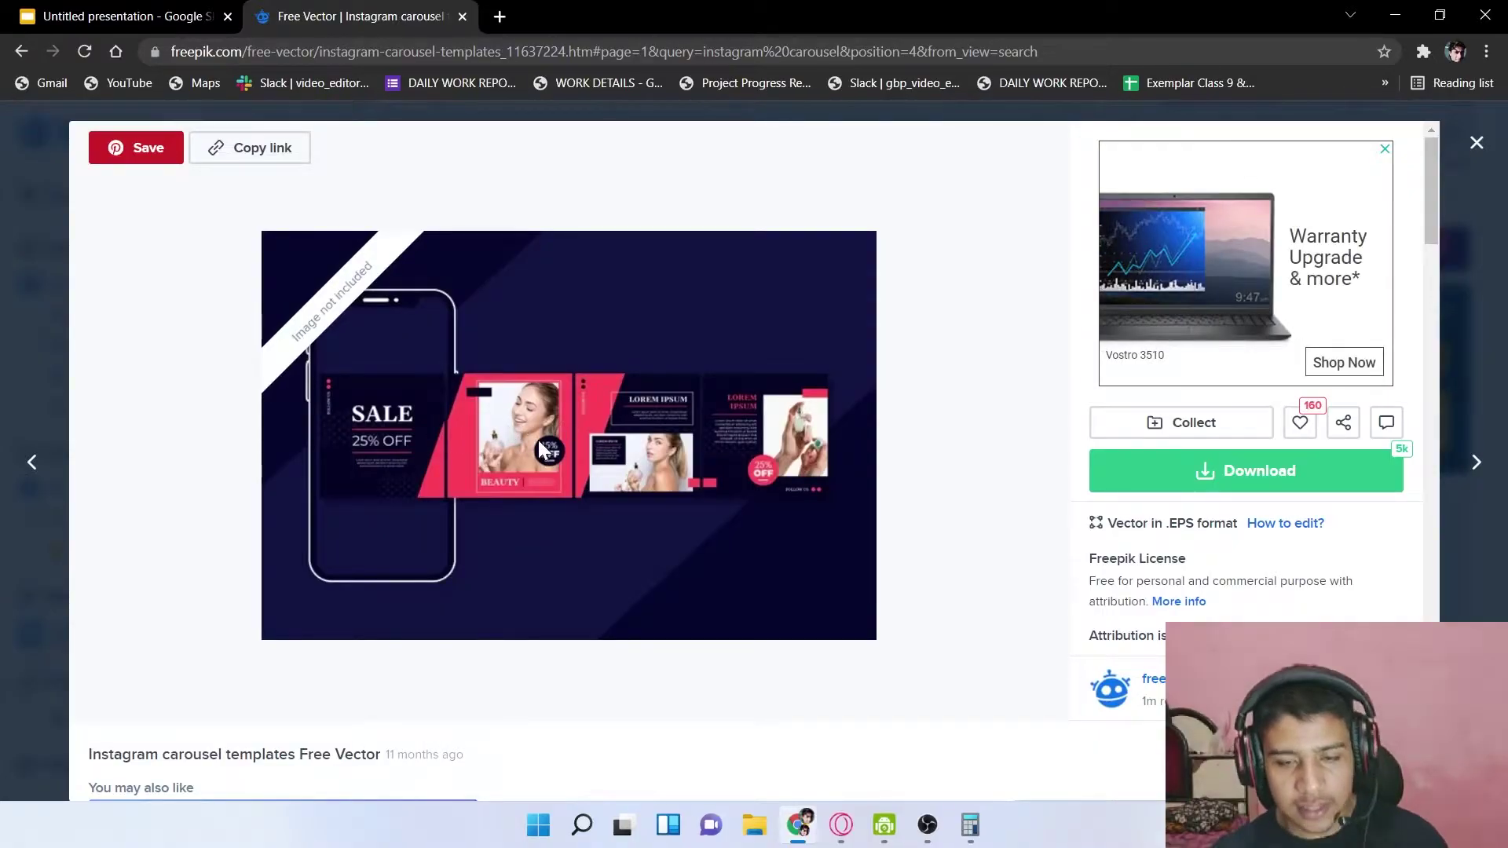
pyautogui.click(125, 16)
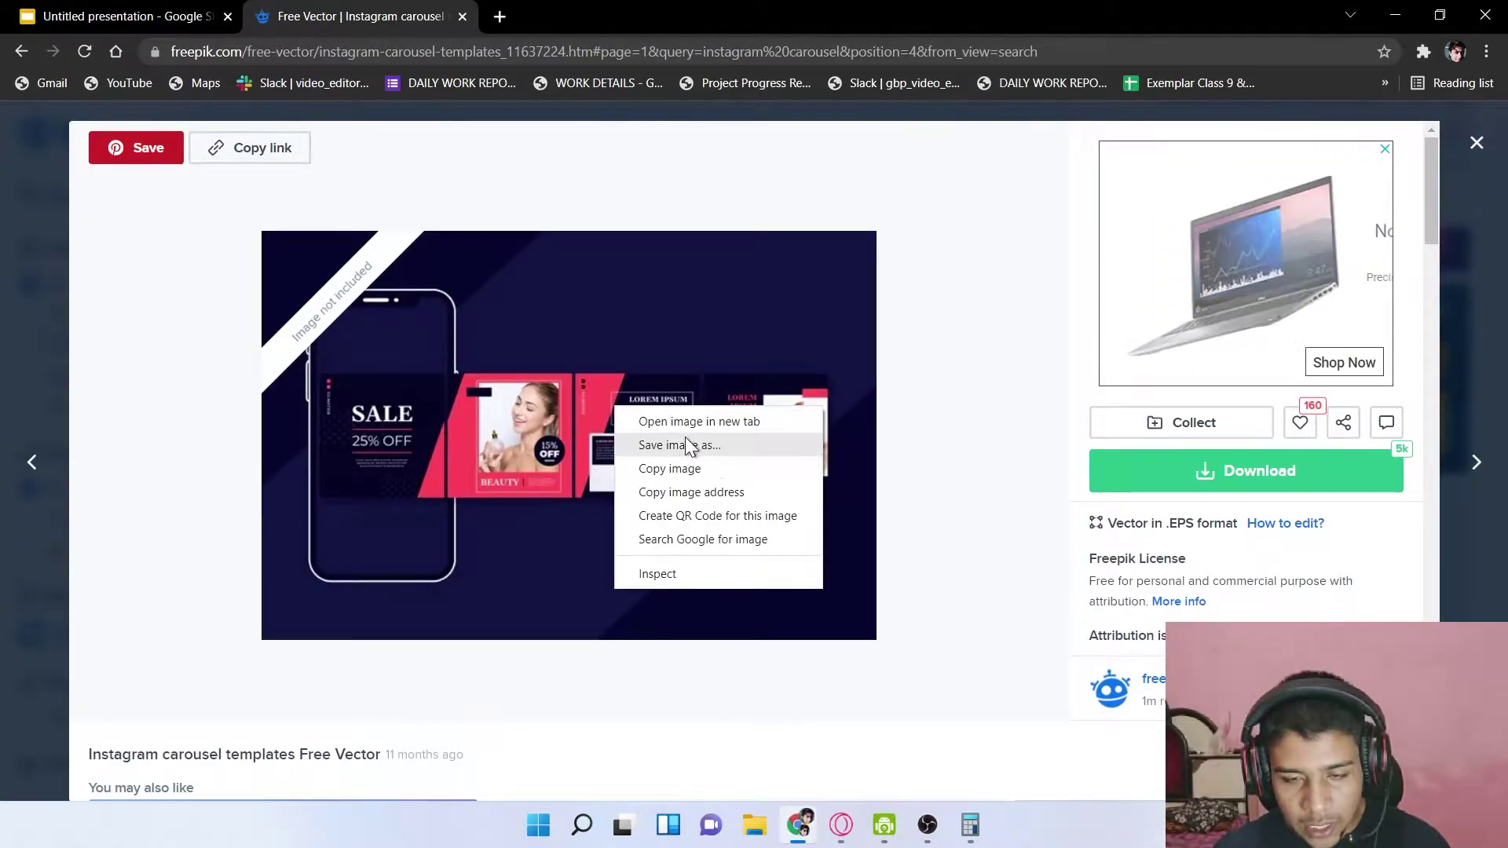
# Open the carousel template image in its own browser tab and place it below the dark slide as a design reference
pyautogui.click(668, 421)
pyautogui.click(578, 3)
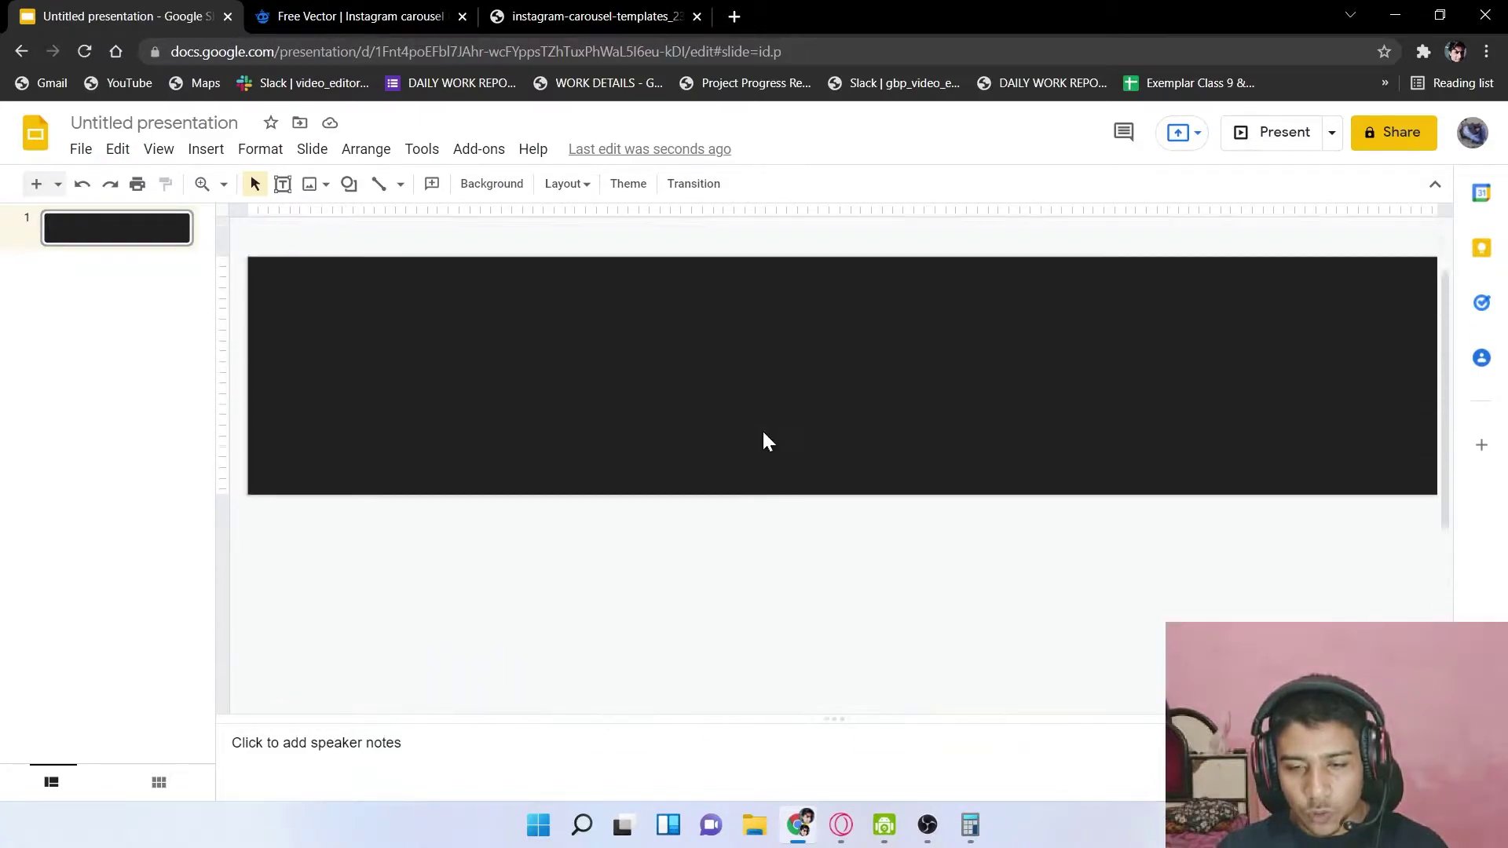
pyautogui.scroll(1, 762, 429)
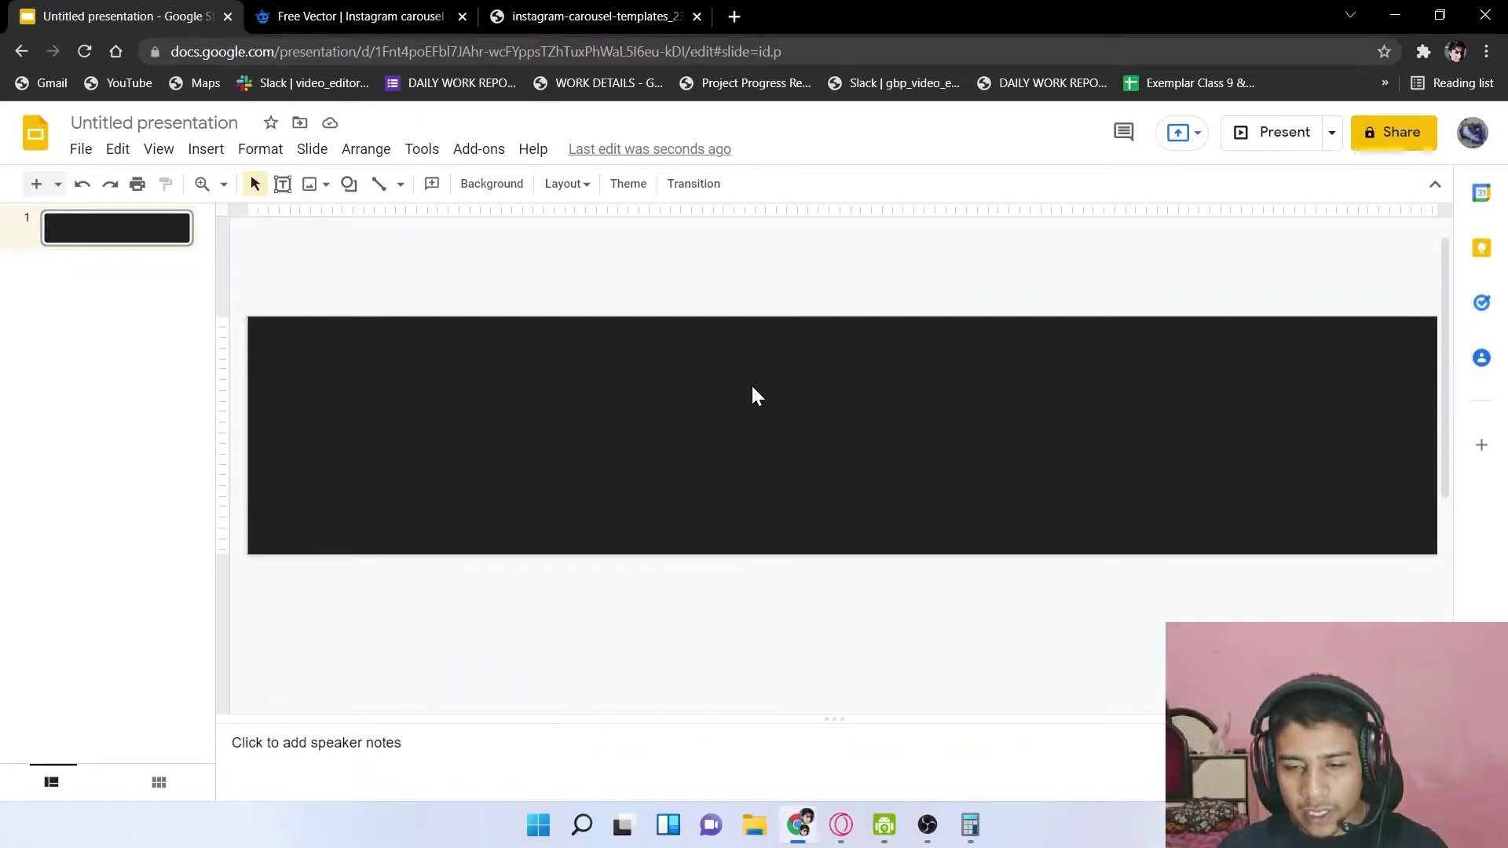
pyautogui.scroll(-3, 614, 421)
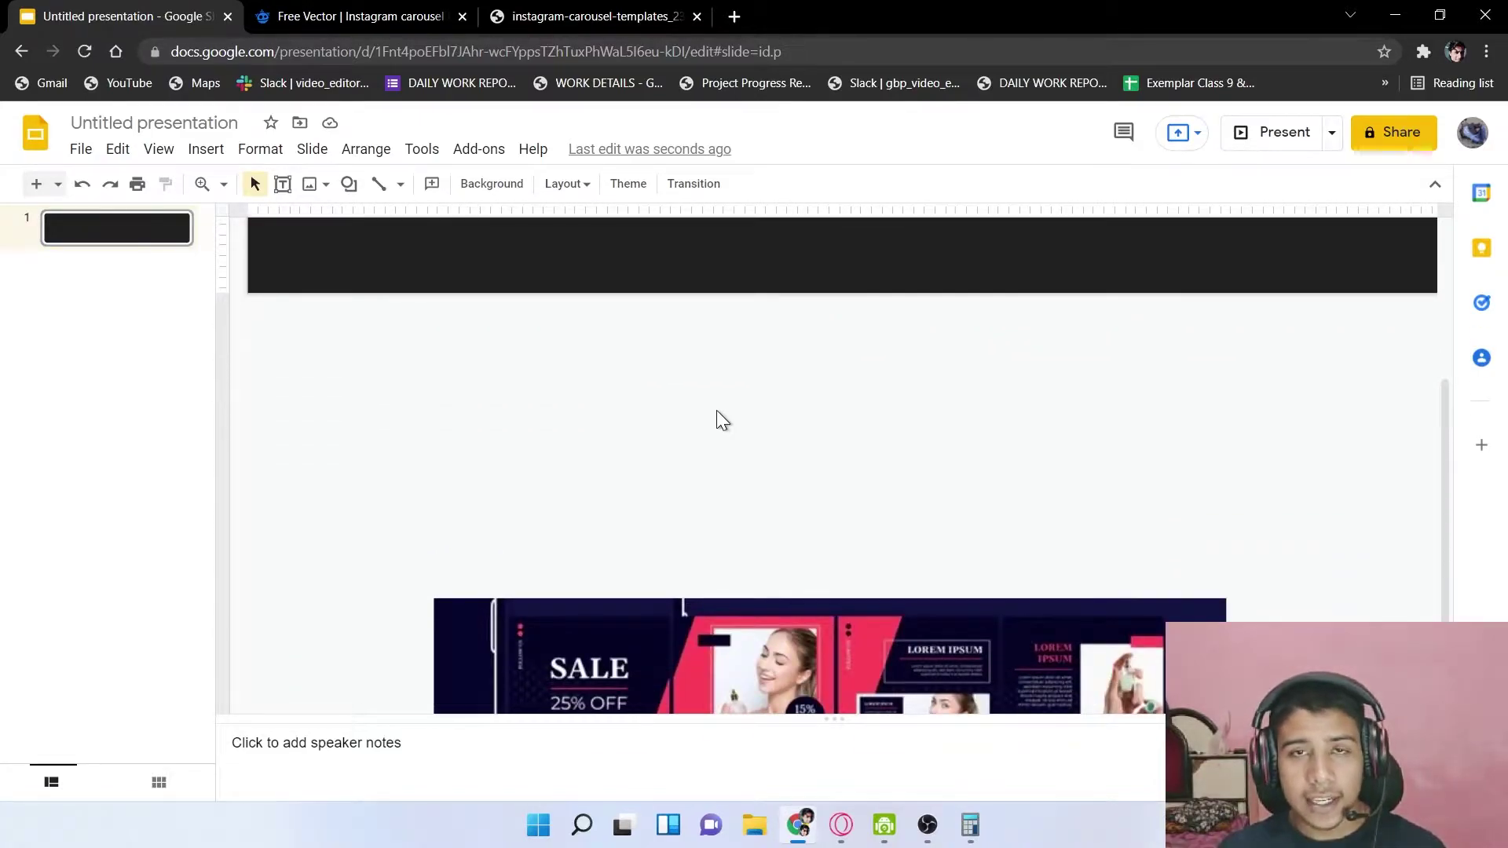
pyautogui.scroll(-2, 719, 412)
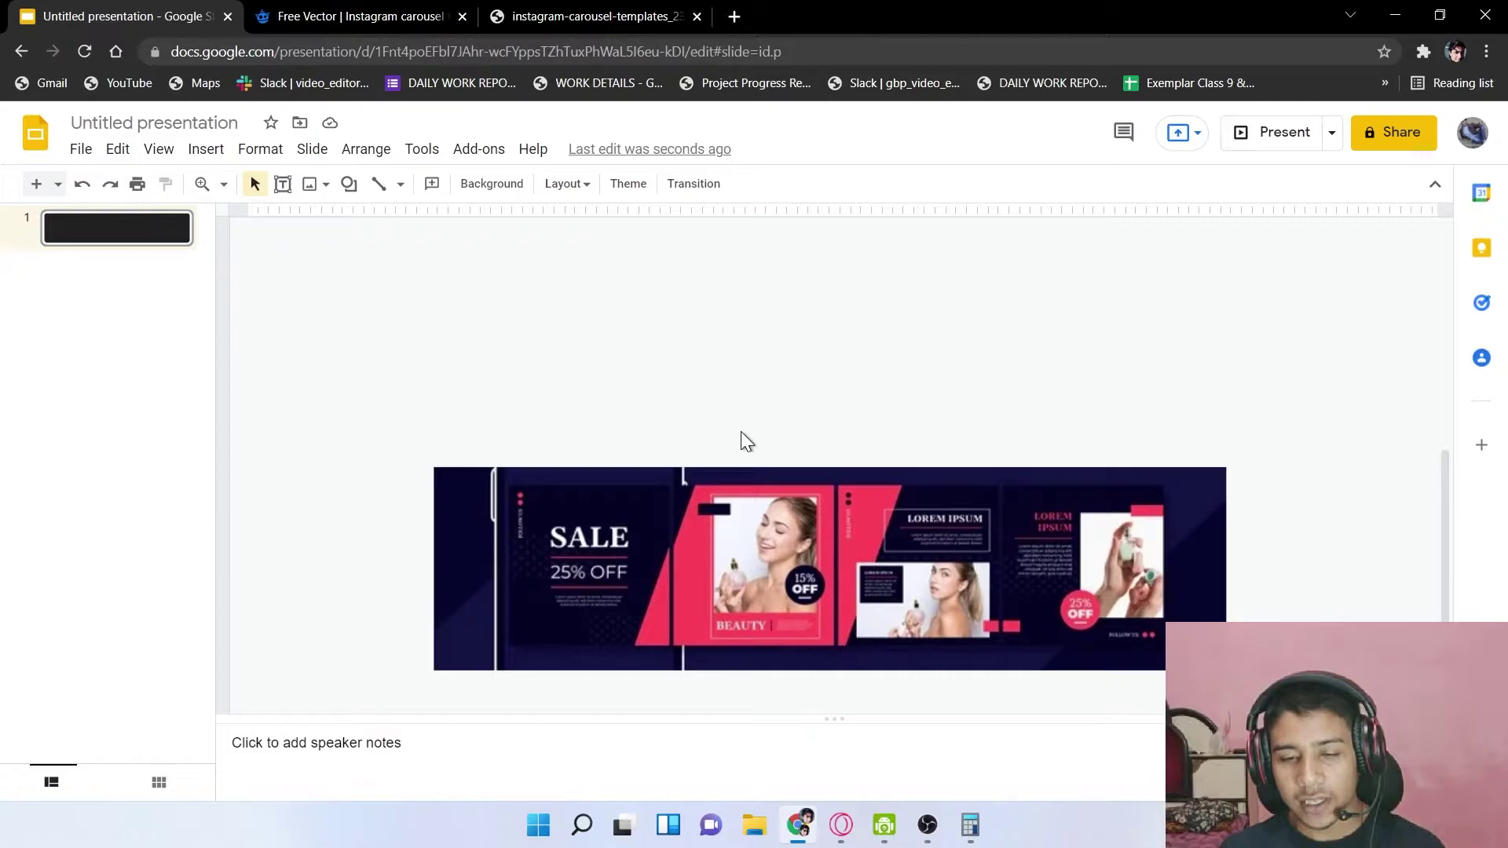
pyautogui.click(619, 560)
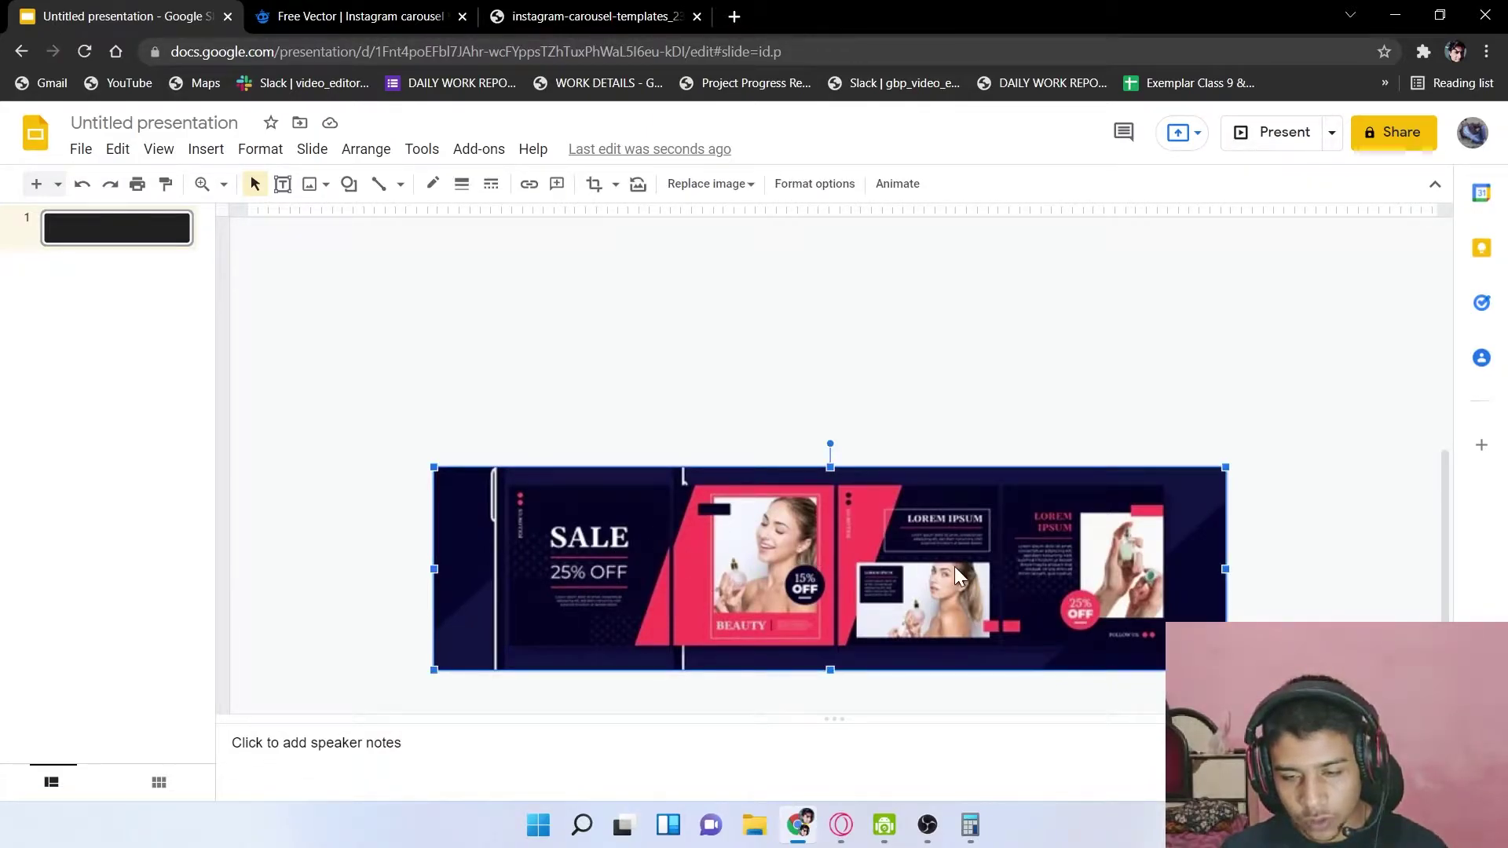
pyautogui.click(1083, 421)
# Draw a square shape at the left end of the slide and enlarge it to the full slide height
pyautogui.scroll(5, 955, 428)
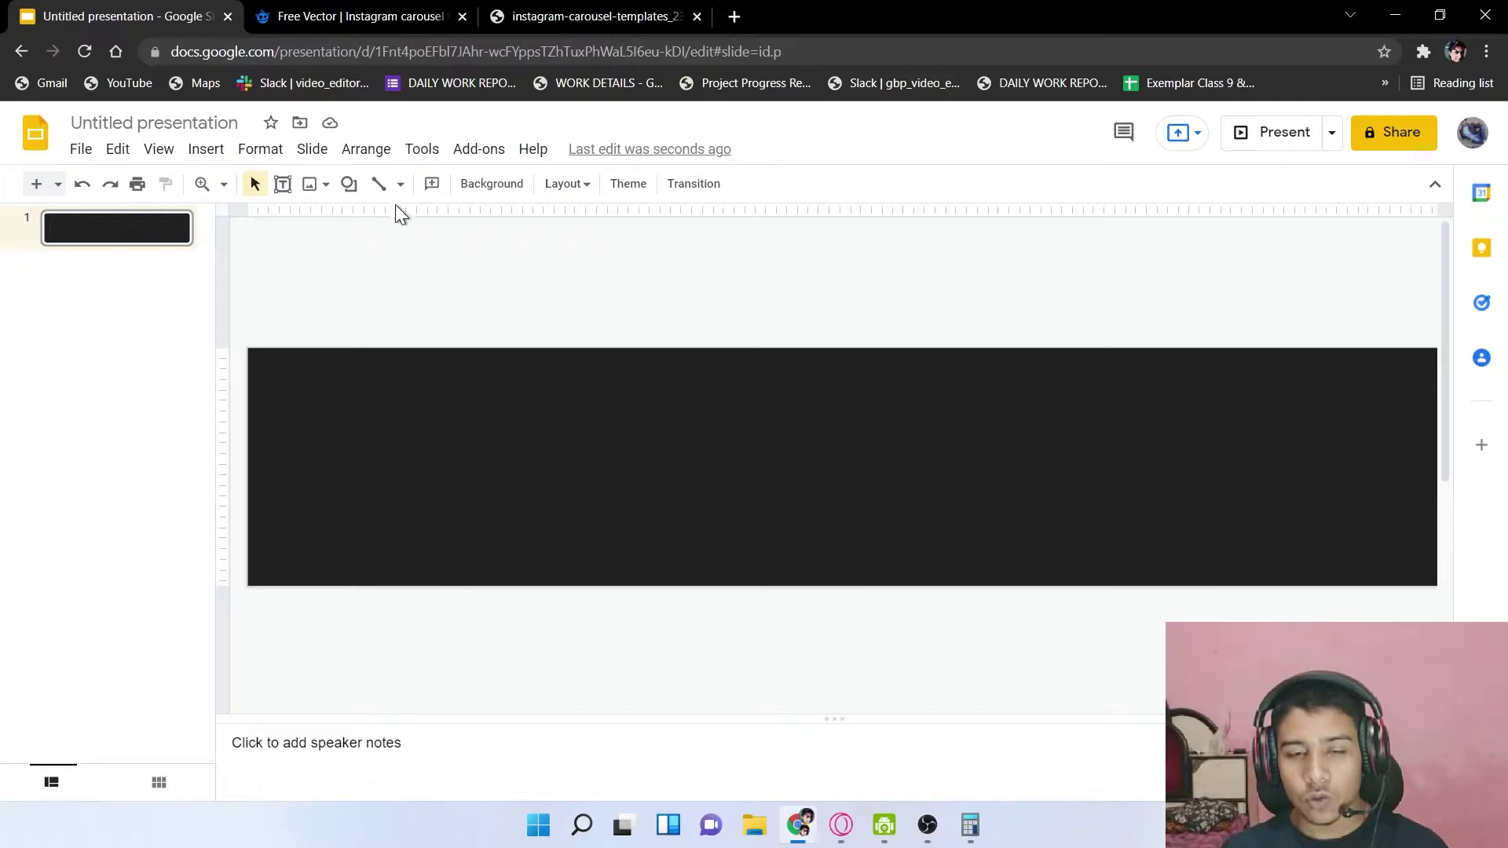
pyautogui.click(349, 184)
pyautogui.moveTo(420, 234)
pyautogui.click(508, 227)
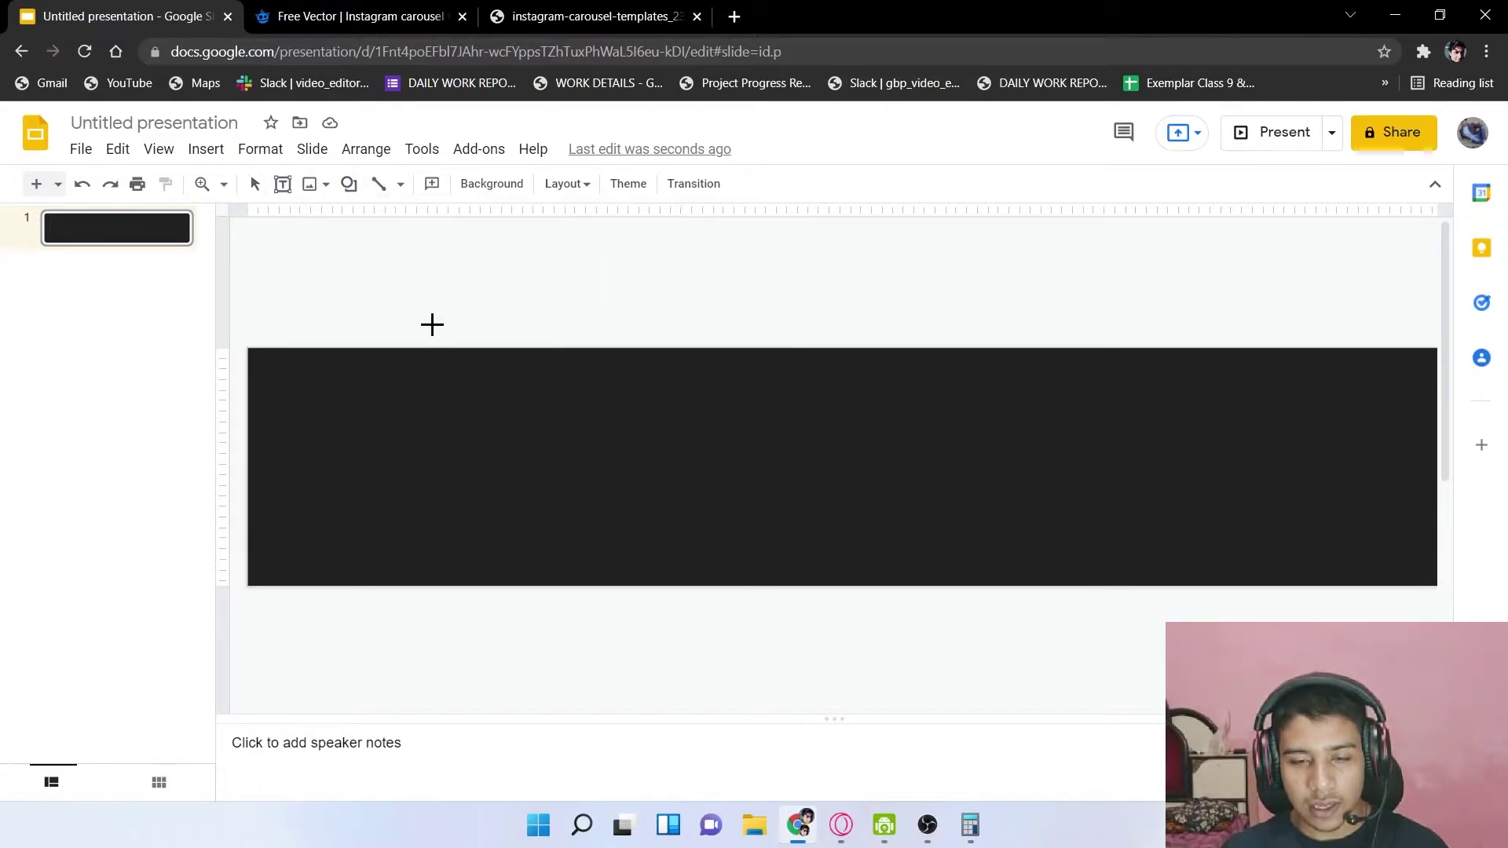
pyautogui.moveTo(324, 362)
pyautogui.mouseDown()
pyautogui.moveTo(495, 549)
pyautogui.moveTo(551, 586)
pyautogui.mouseUp()
pyautogui.moveTo(487, 531); pyautogui.dragTo(300, 427)
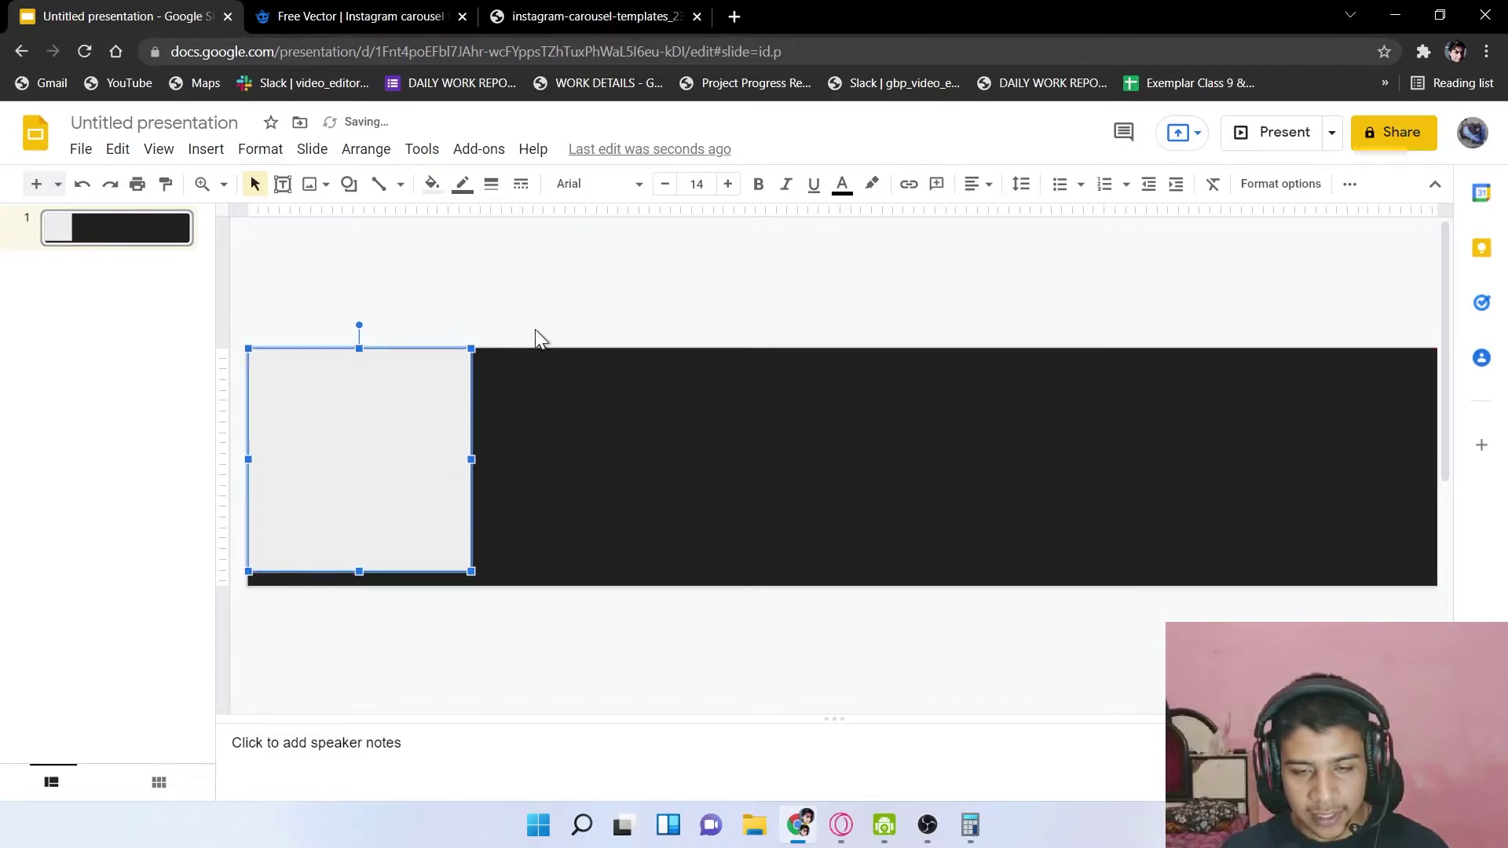
pyautogui.moveTo(563, 320)
pyautogui.mouseDown()
pyautogui.moveTo(427, 390)
pyautogui.moveTo(558, 319)
pyautogui.mouseUp()
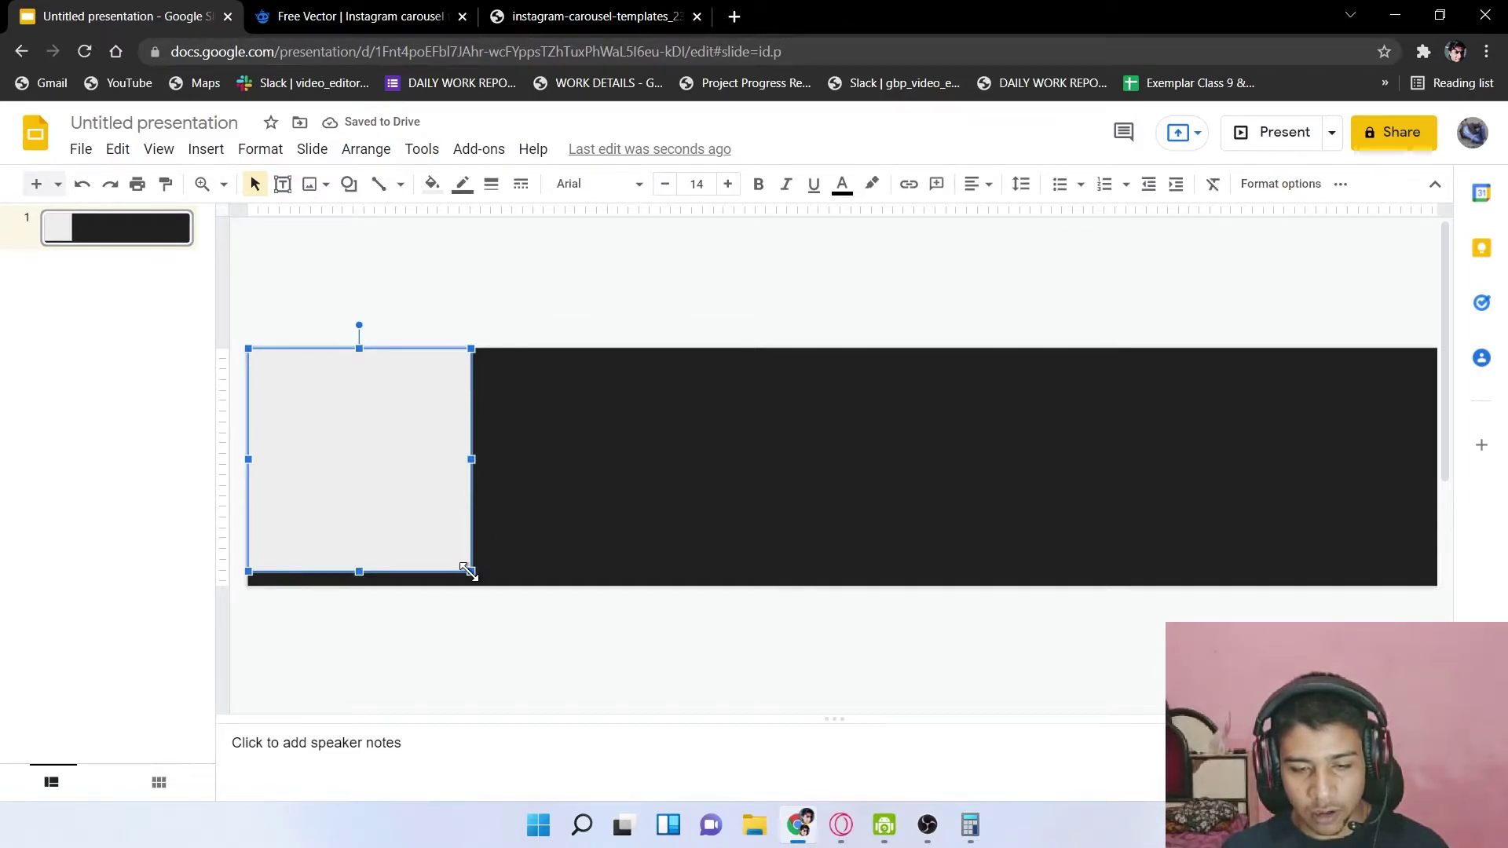
pyautogui.moveTo(470, 572); pyautogui.dragTo(486, 585)
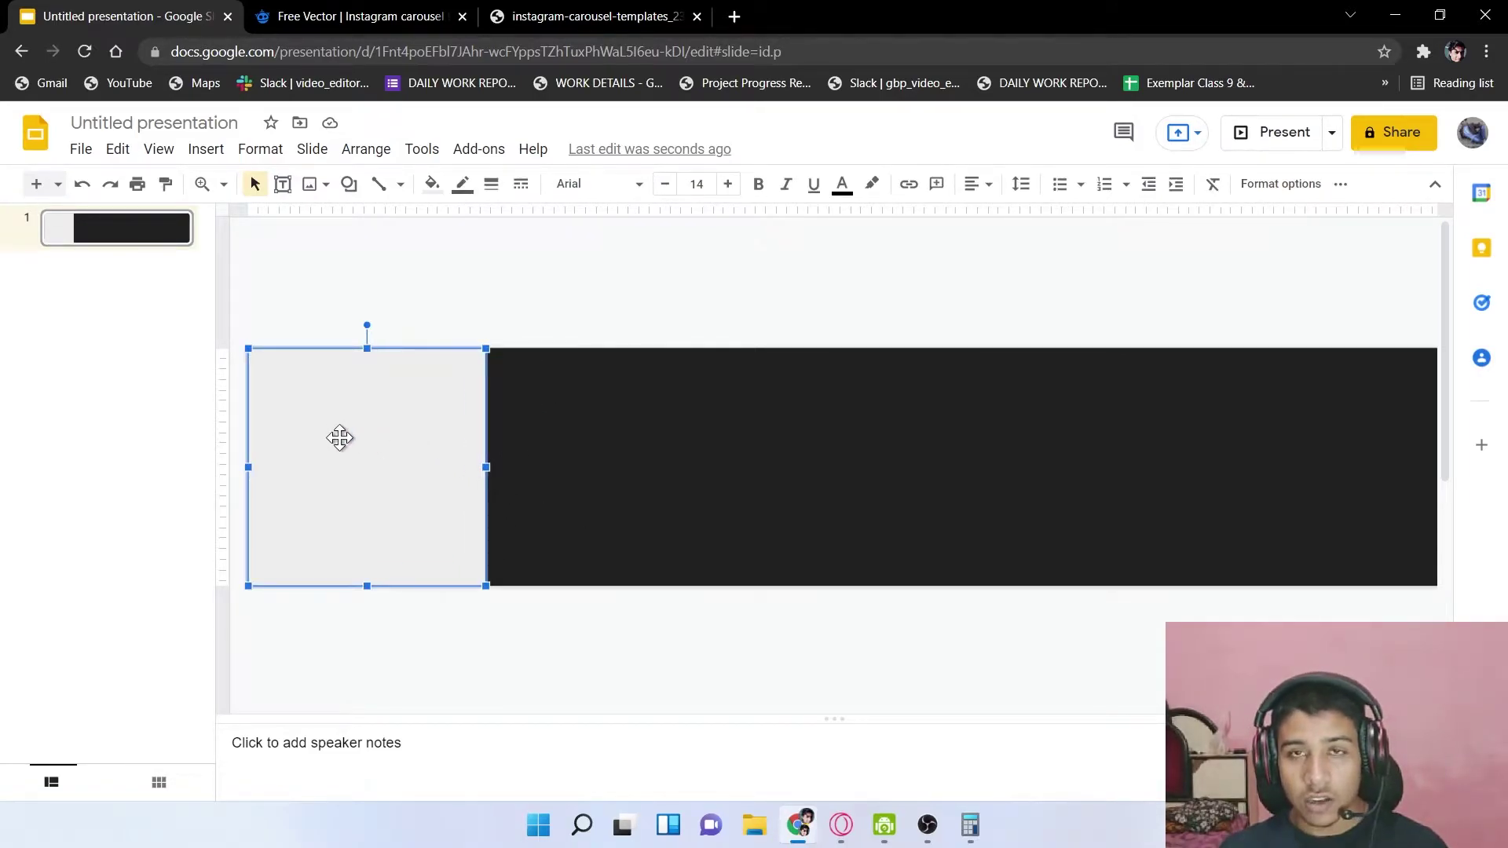
# Duplicate the square flush beside the first one and place a vertical guide on their shared edge
pyautogui.moveTo(353, 455); pyautogui.dragTo(564, 437)
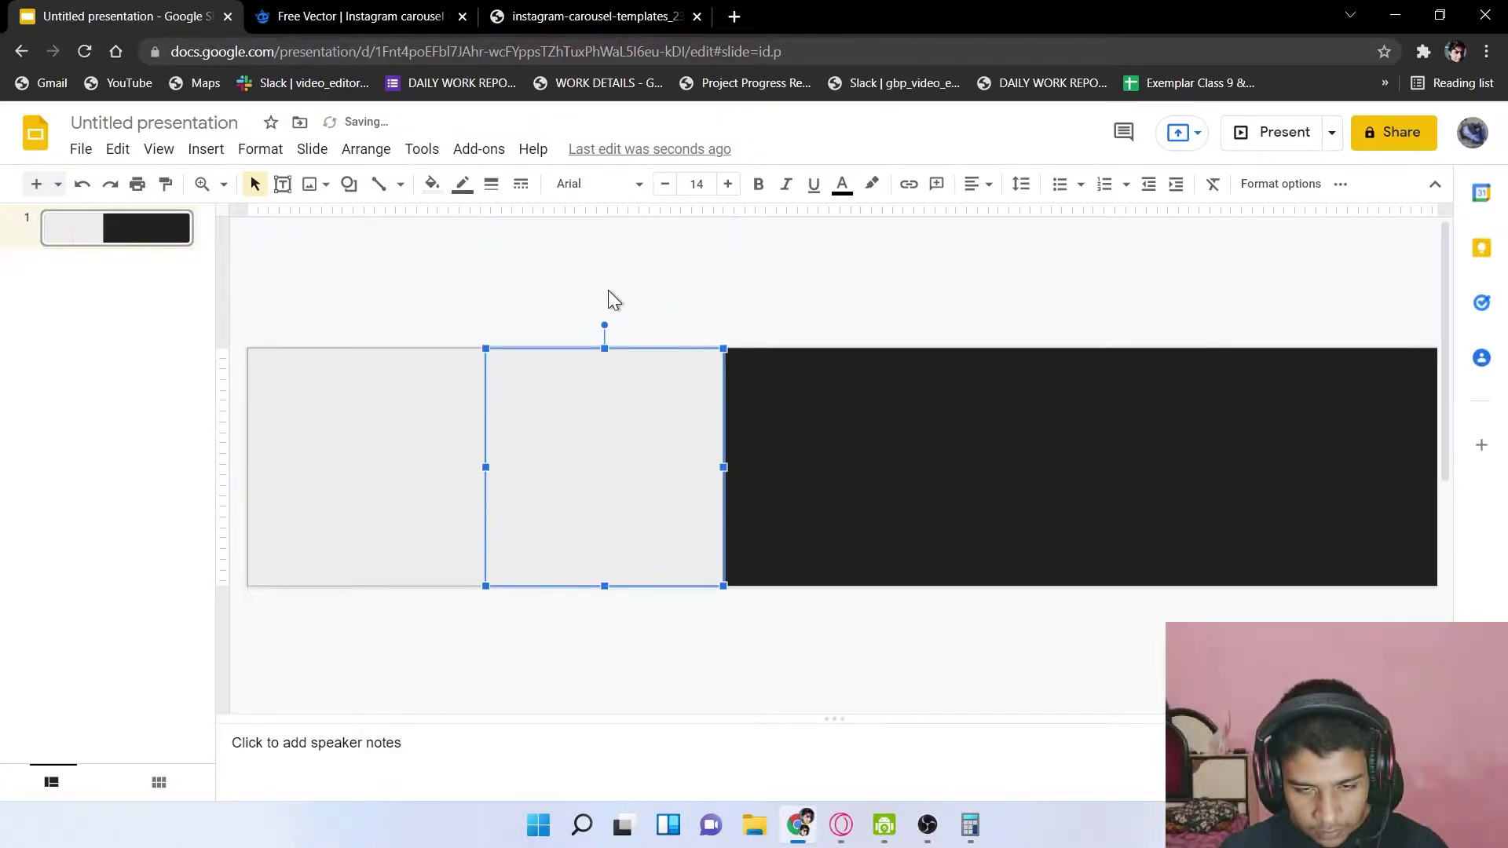
pyautogui.click(609, 296)
pyautogui.moveTo(224, 430); pyautogui.dragTo(488, 540)
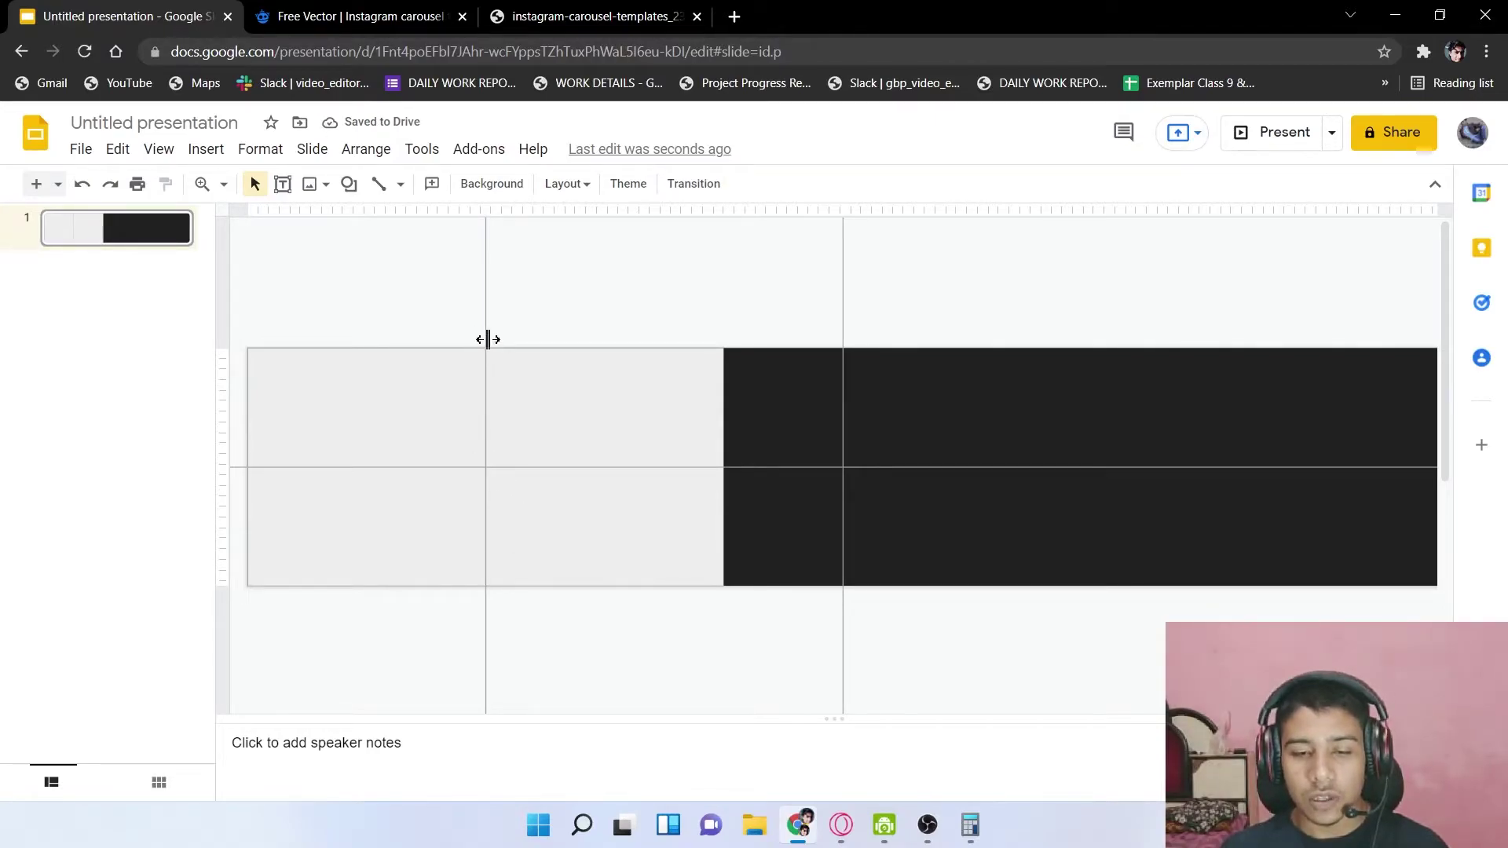
# Duplicate the square as a third panel and move a vertical guide onto the edge between the second and third squares
pyautogui.click(577, 405)
pyautogui.moveTo(578, 403); pyautogui.dragTo(747, 411)
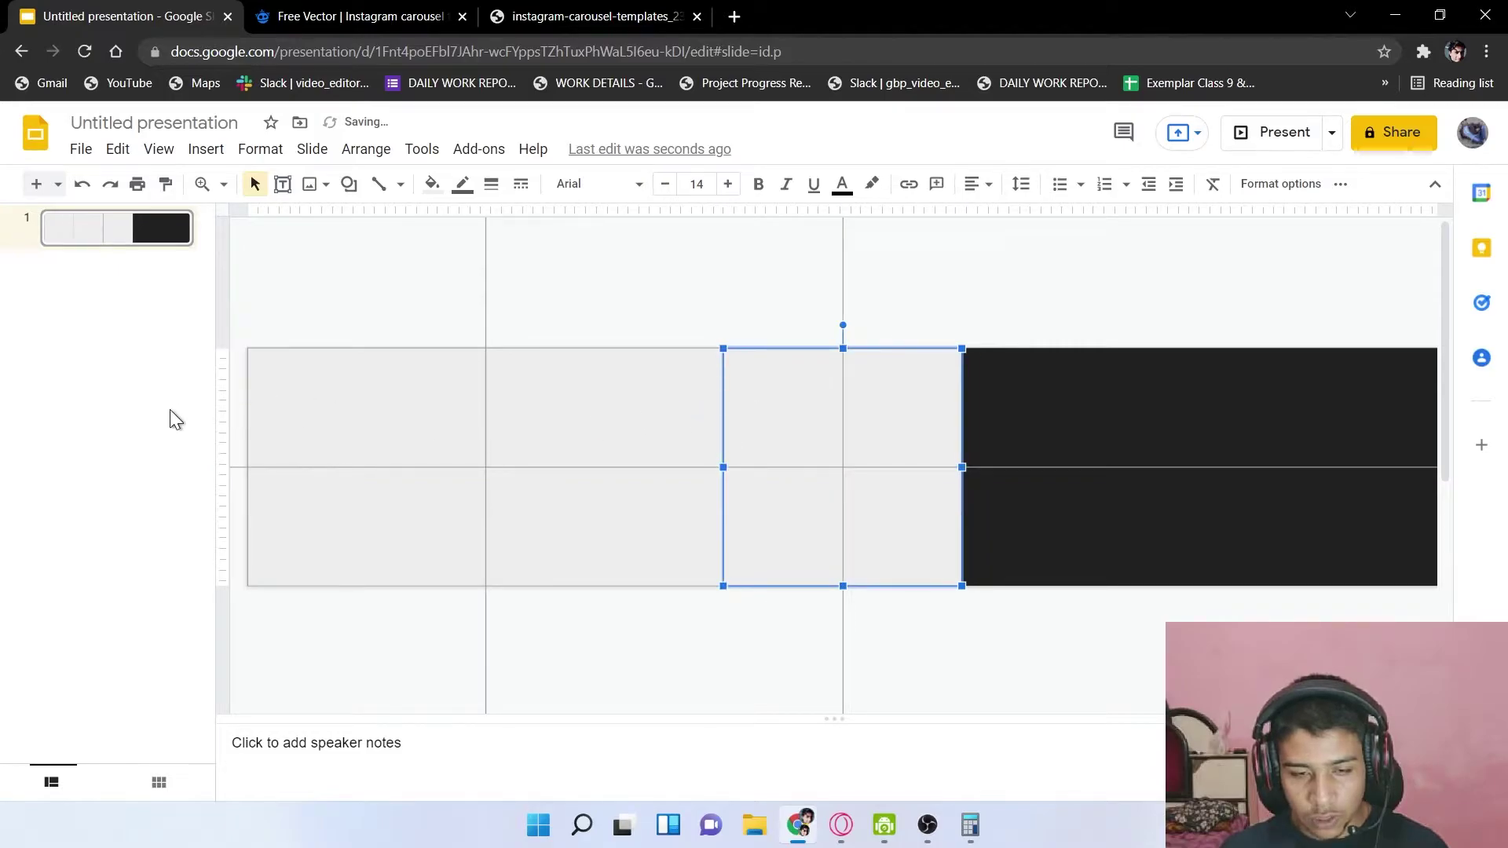
pyautogui.moveTo(225, 430); pyautogui.dragTo(722, 549)
pyautogui.moveTo(844, 425); pyautogui.dragTo(223, 458)
# Place vertical guides on the remaining two panel boundaries using further square copies, and delete all the squares
pyautogui.click(847, 463)
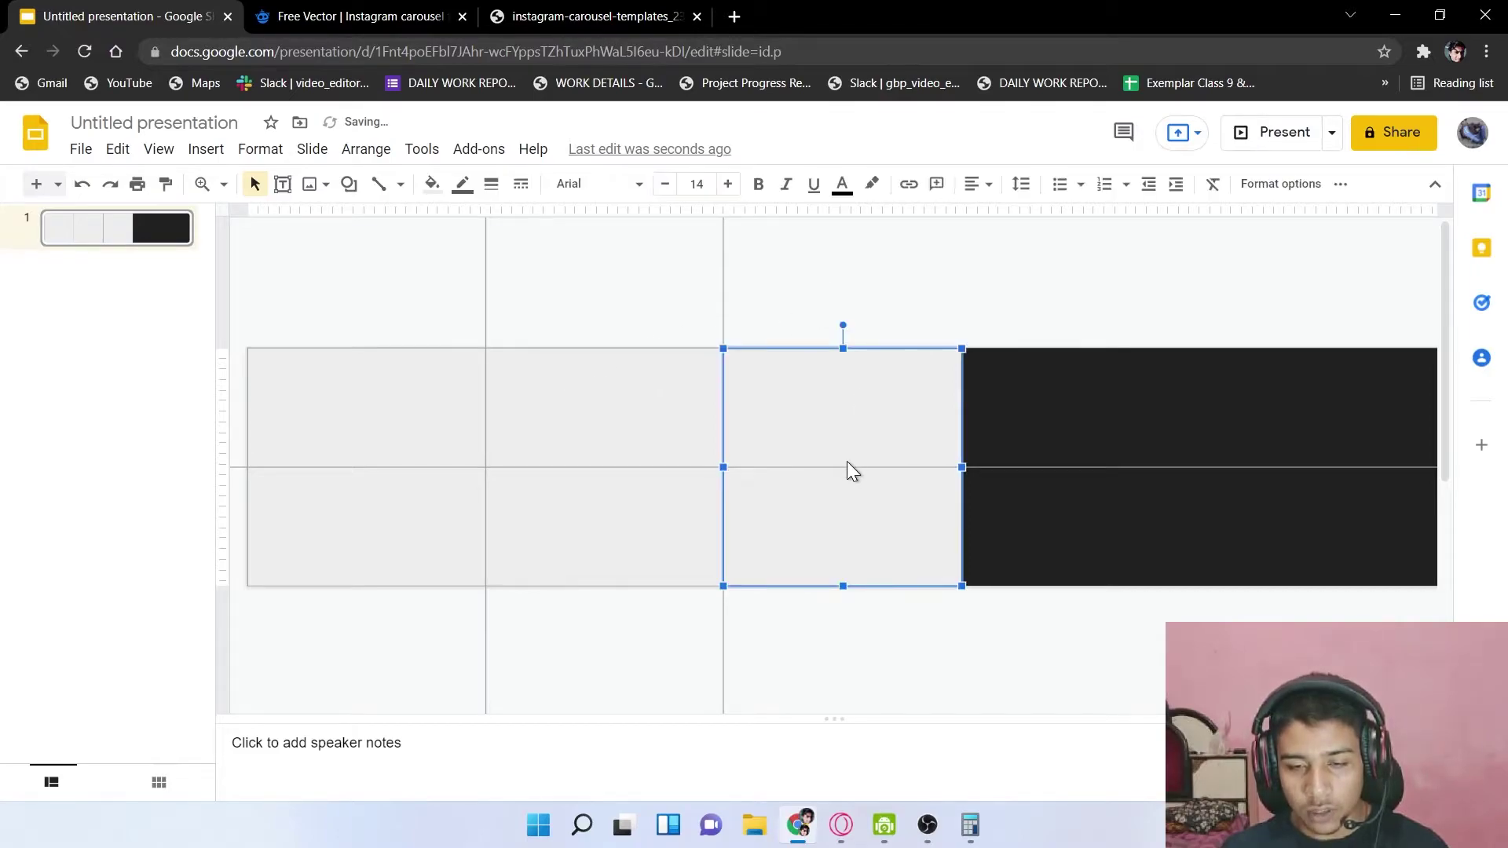
pyautogui.moveTo(1096, 468); pyautogui.dragTo(1055, 248)
pyautogui.click(847, 425)
pyautogui.moveTo(810, 435); pyautogui.dragTo(1161, 514)
pyautogui.moveTo(702, 545); pyautogui.dragTo(421, 498)
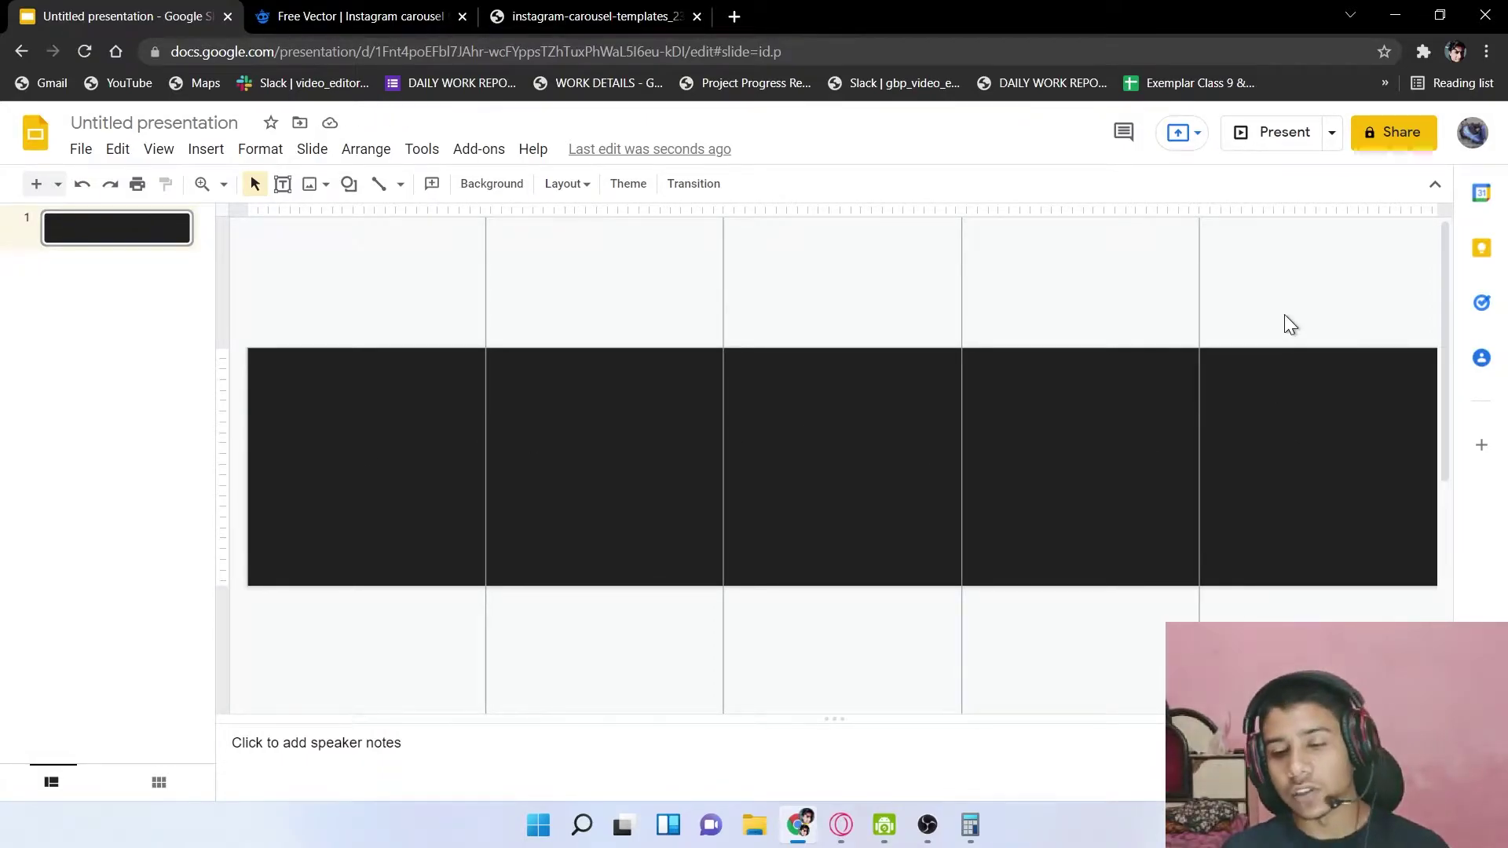
# Following the reference template, add a pink parallelogram across the second panel that overlaps both neighbouring panels
pyautogui.scroll(-2, 440, 454)
pyautogui.hotkey('ctrl', 'v')
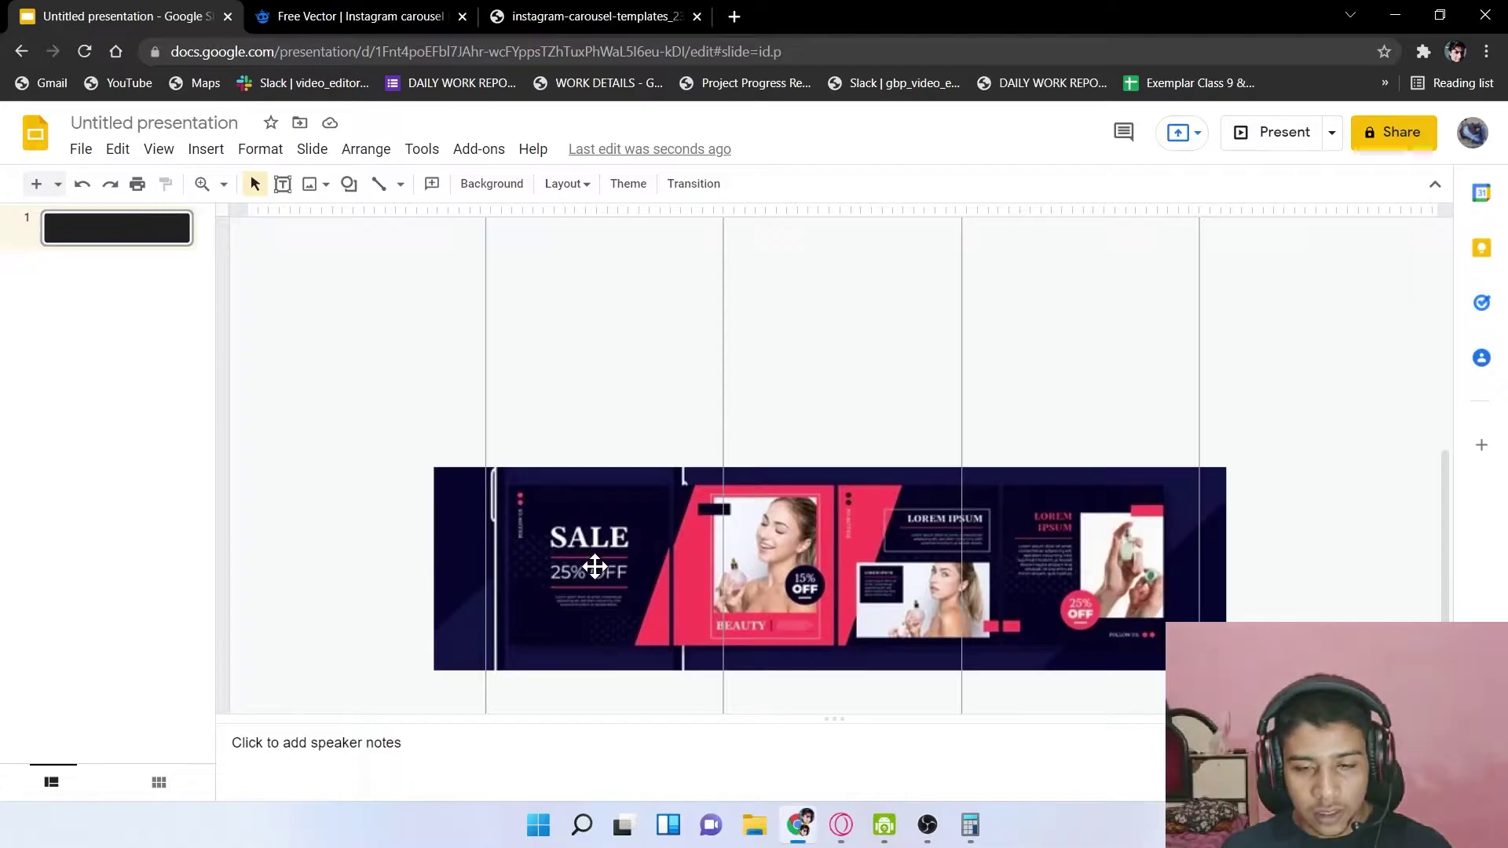
pyautogui.scroll(3, 538, 444)
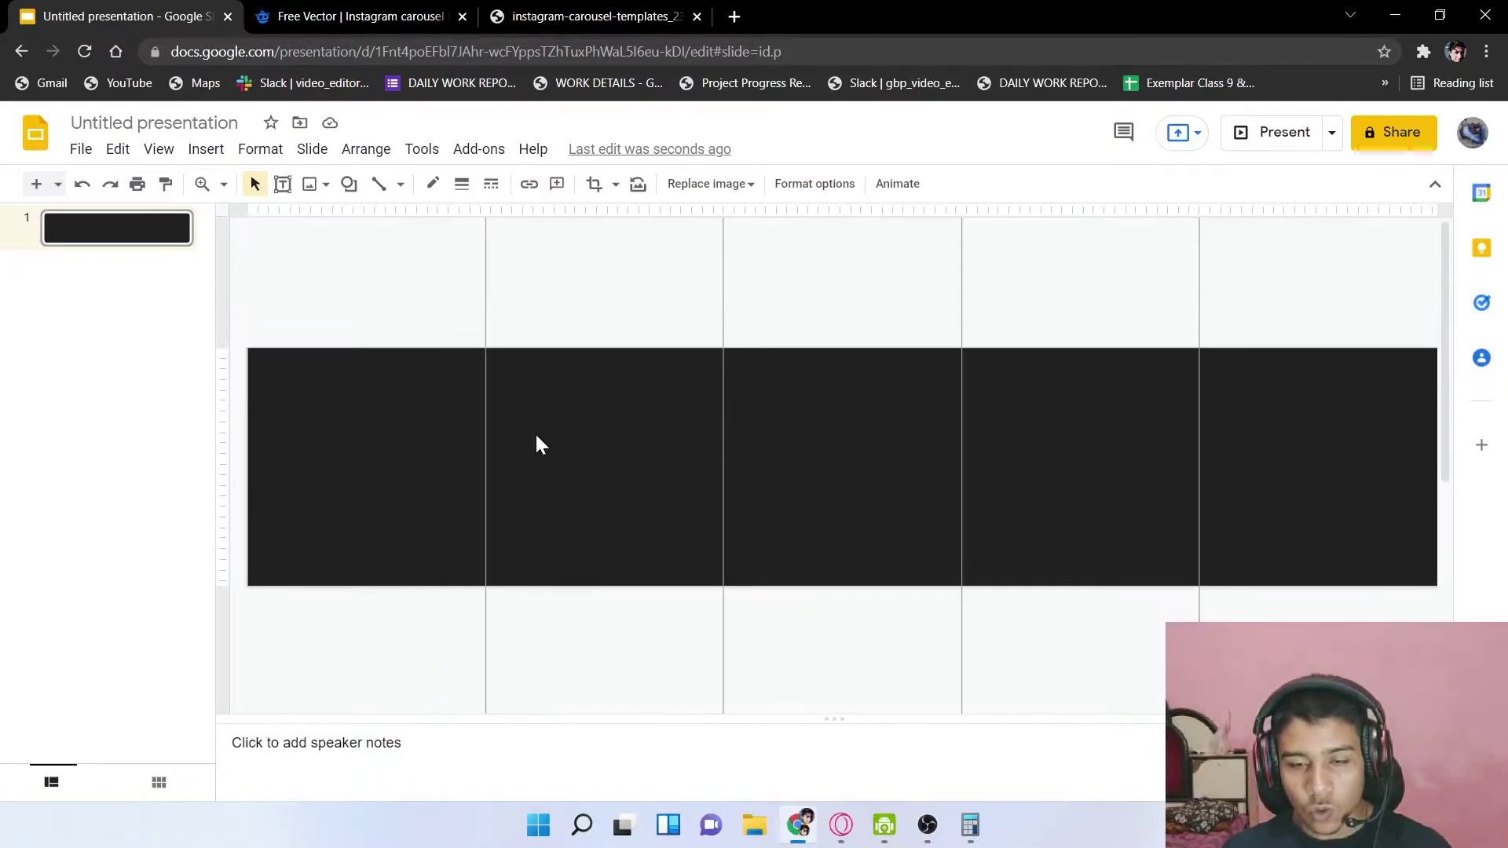
pyautogui.click(576, 369)
pyautogui.scroll(-3, 592, 428)
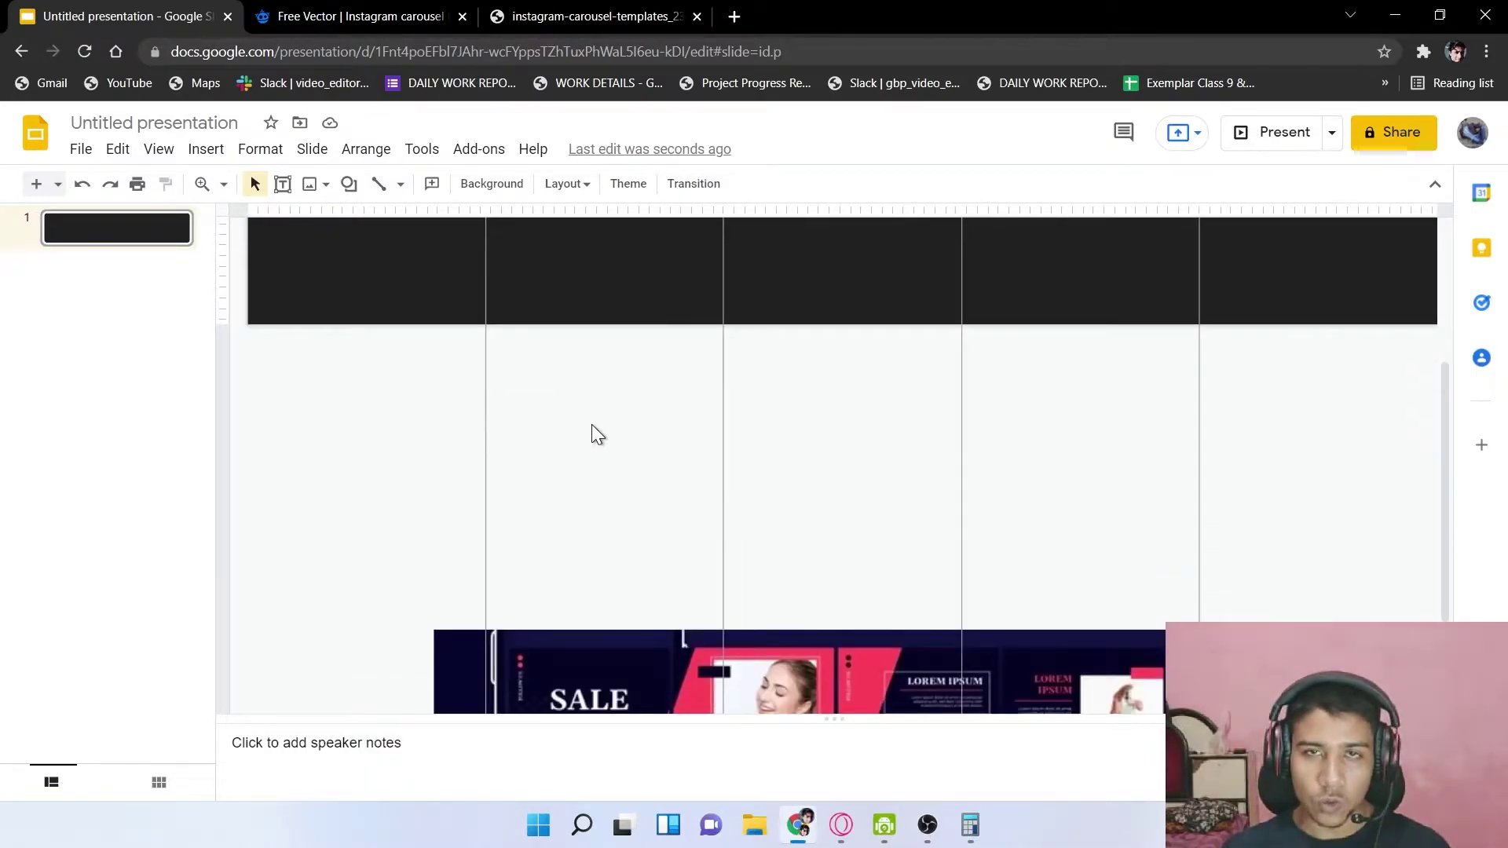
pyautogui.scroll(3, 589, 434)
pyautogui.hotkey('ctrl', 'v')
pyautogui.moveTo(771, 467); pyautogui.dragTo(796, 476)
pyautogui.click(407, 236)
# Add three small outlined circles and a short vertical white line below them in the first panel's upper-left corner
pyautogui.scroll(-3, 835, 374)
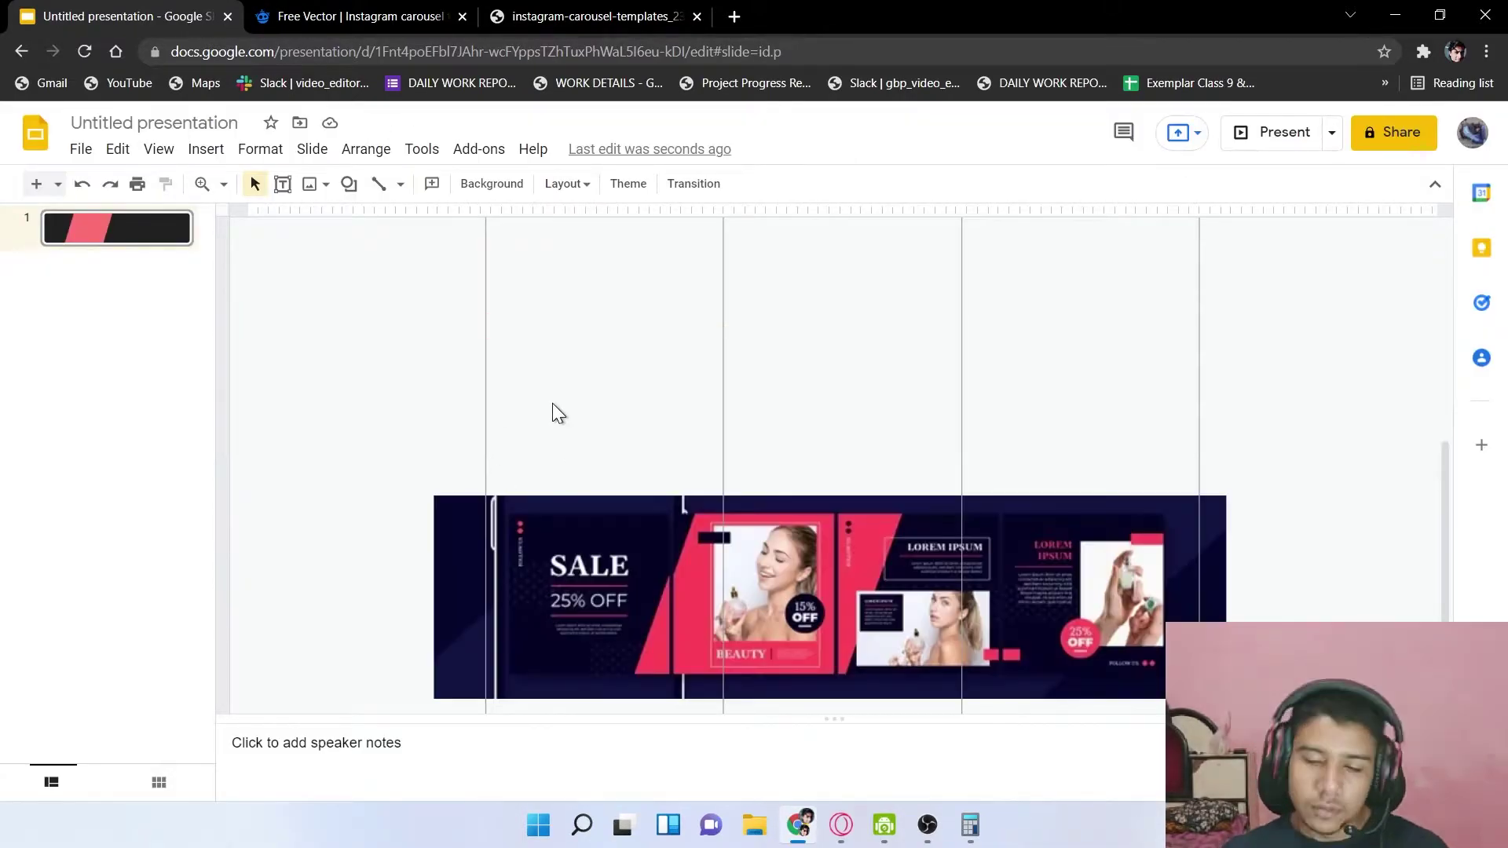
pyautogui.scroll(3, 556, 411)
pyautogui.click(349, 414)
pyautogui.scroll(5, 259, 222)
pyautogui.click(349, 183)
pyautogui.moveTo(410, 228)
pyautogui.press('Escape')
pyautogui.scroll(-3, 480, 441)
# Add a white "SALE" heading to the first panel and set it in a larger, bold serif font
pyautogui.hscroll(3, 644, 482)
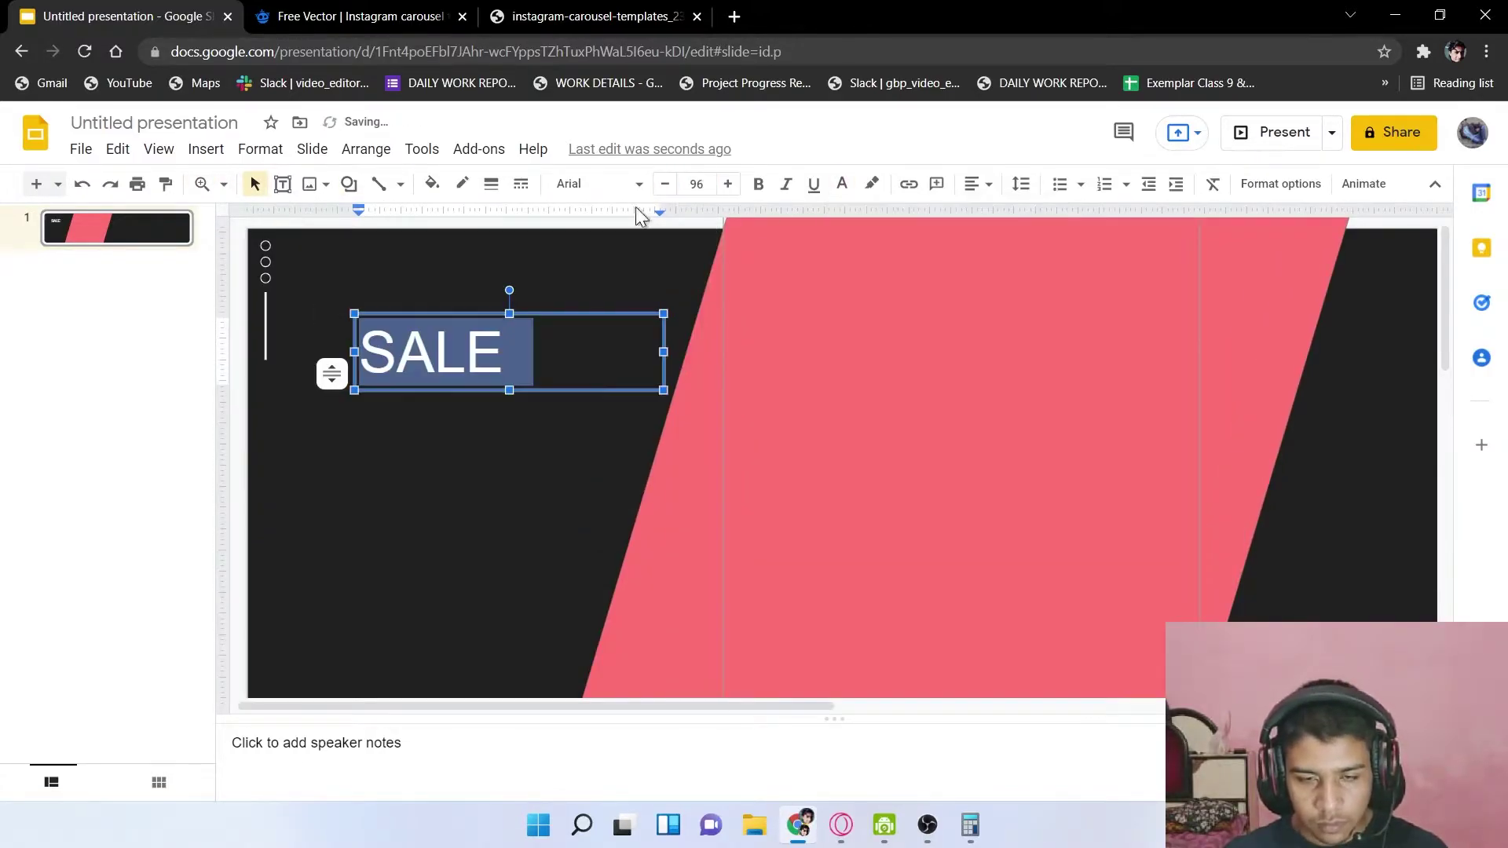
pyautogui.click(596, 184)
pyautogui.click(697, 184)
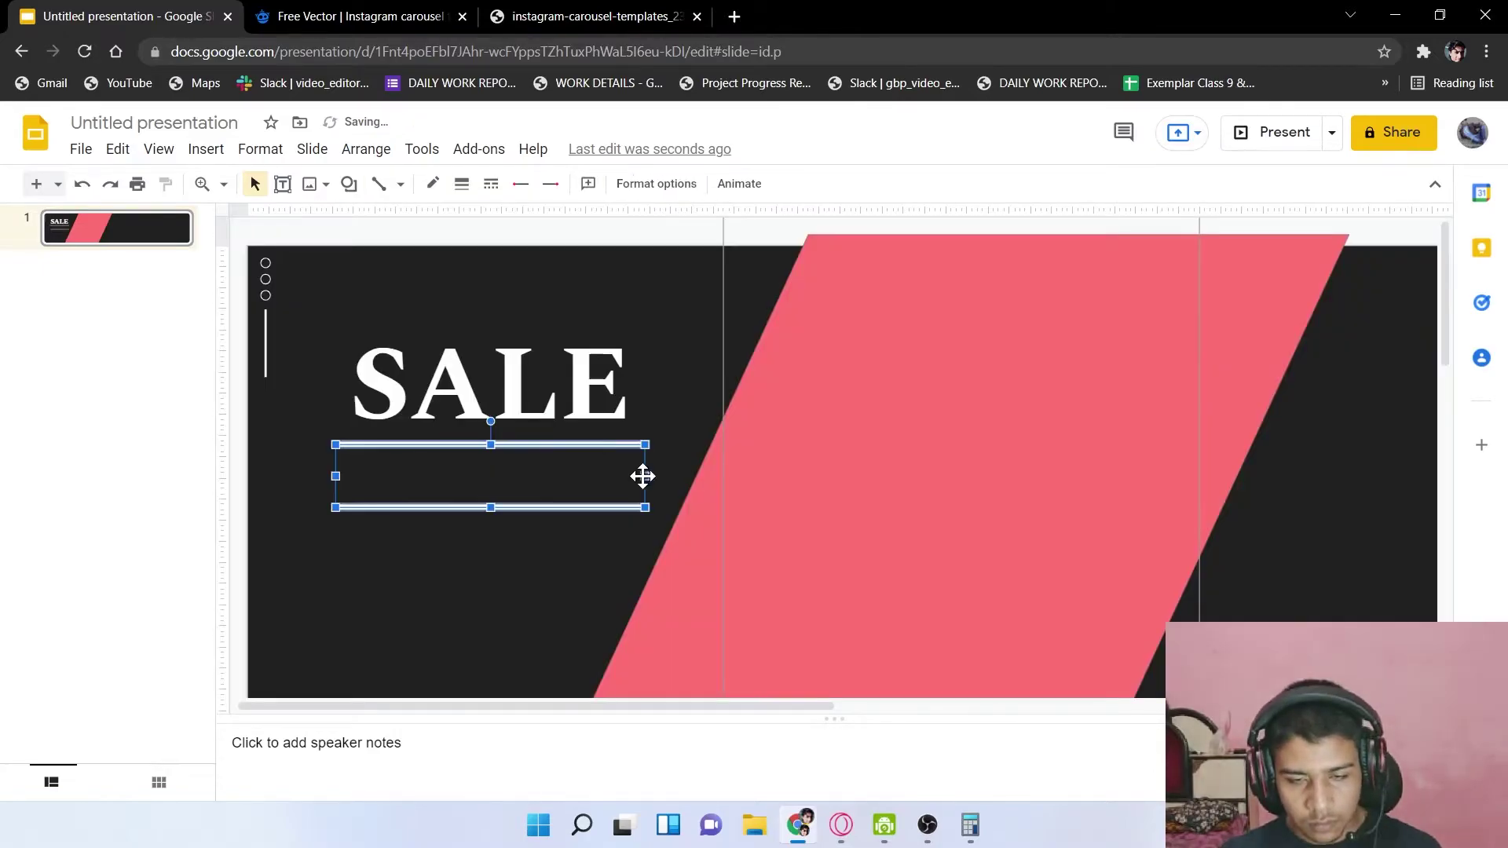
# Add "25% OFF" between two horizontal white lines under the heading, in non-bold Montserrat at size 100
pyautogui.write('25%')
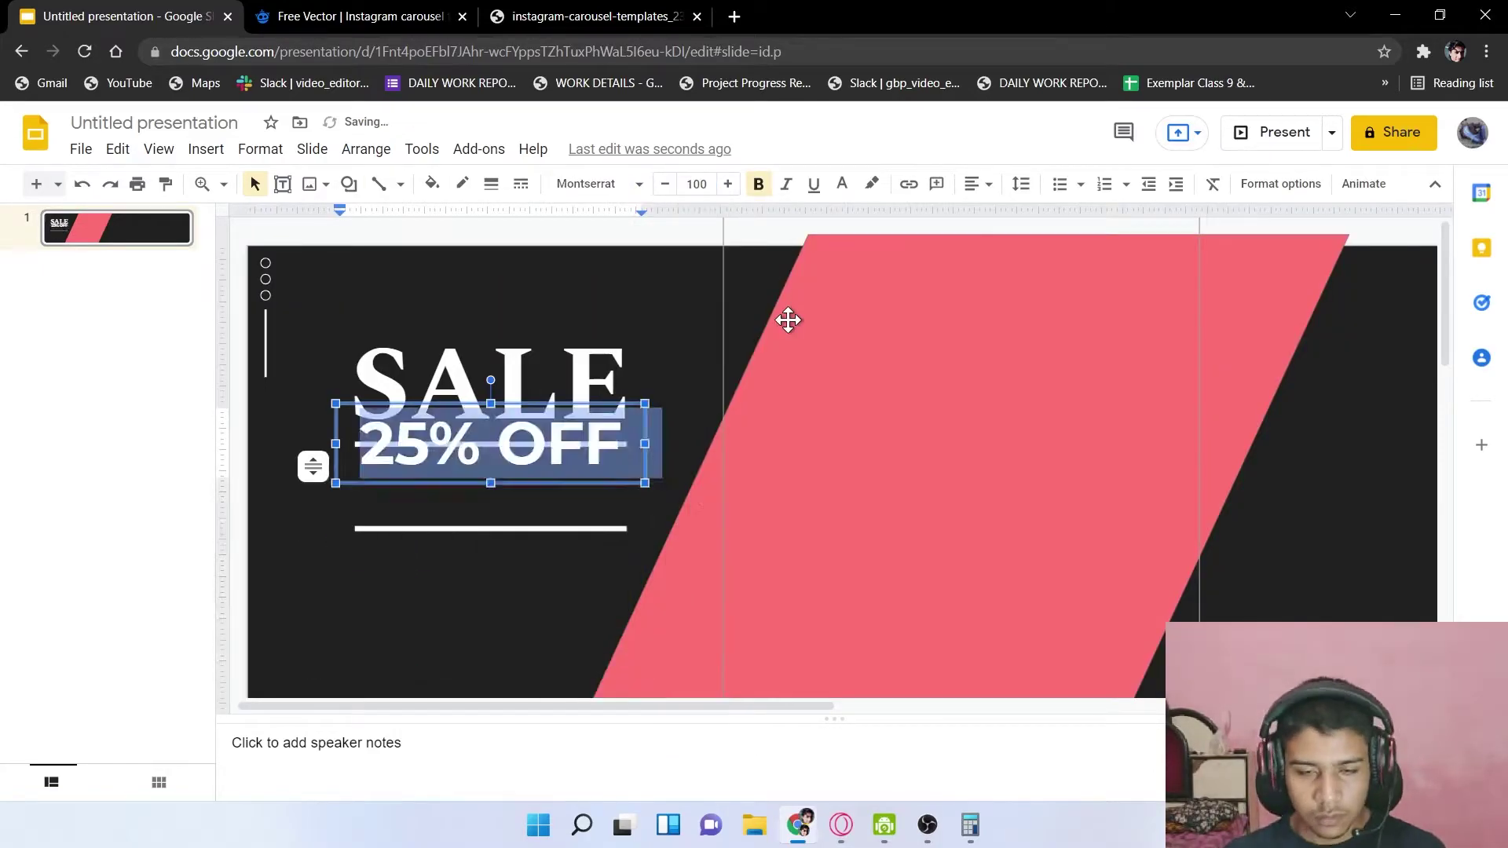
pyautogui.click(758, 184)
# Add a small Lorem Ipsum paragraph under the offer lines, and make the "25% OFF" text yellow with the Nunito font
pyautogui.click(481, 555)
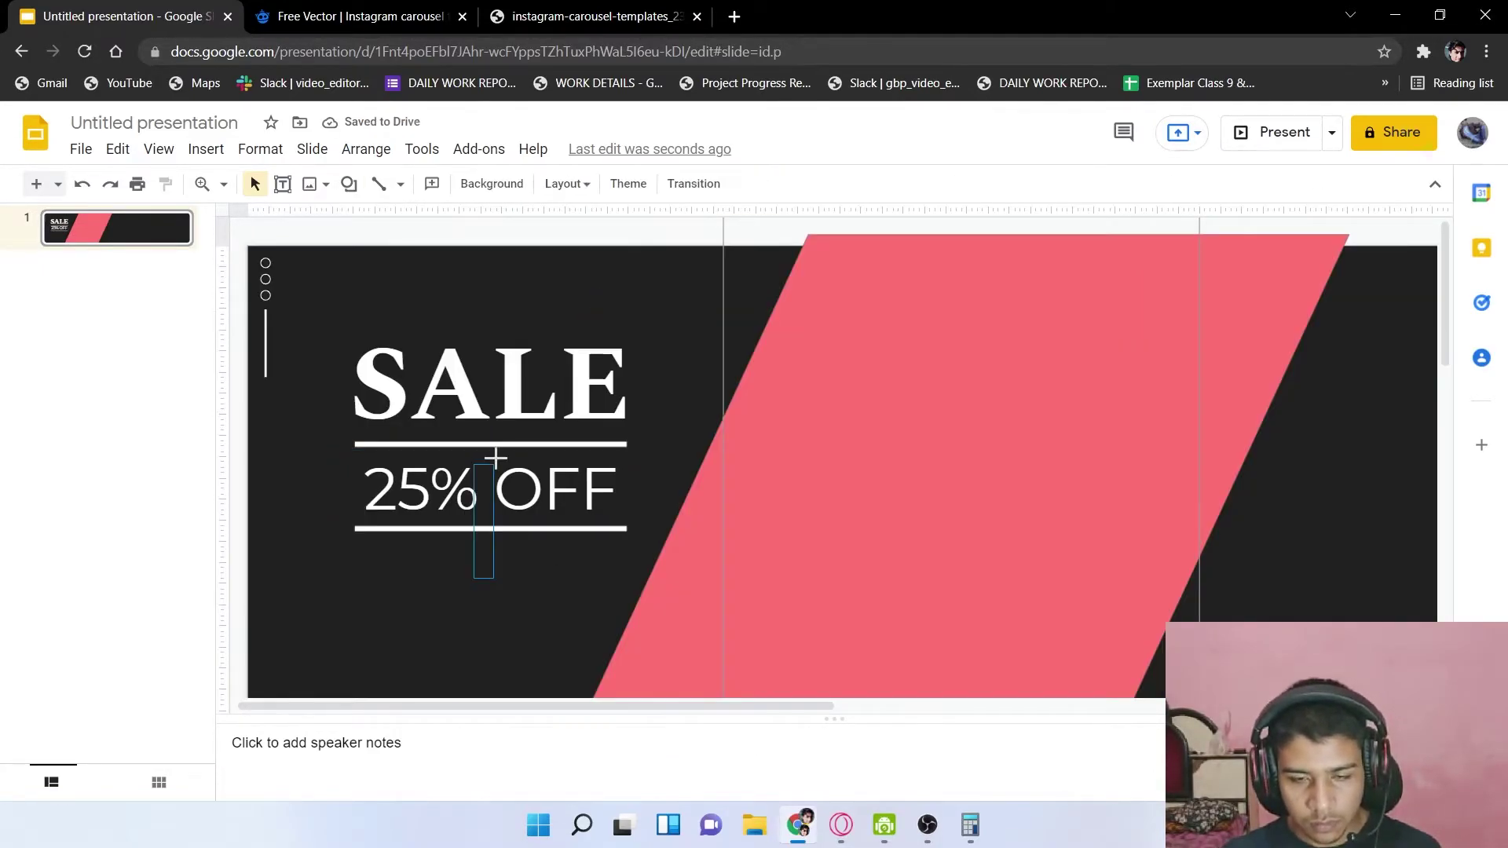
pyautogui.scroll(-2, 549, 464)
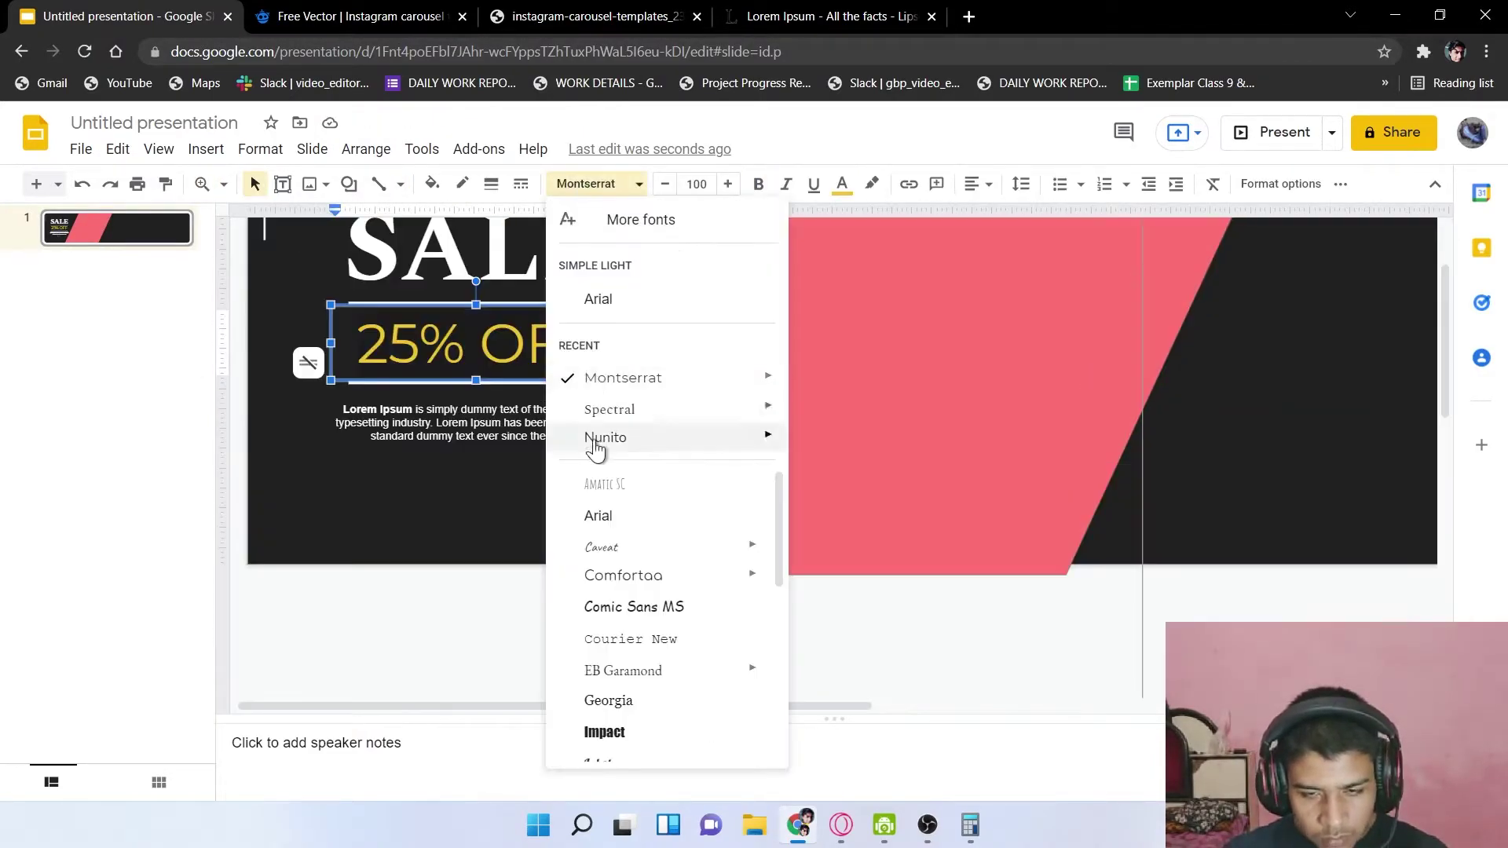
pyautogui.click(605, 438)
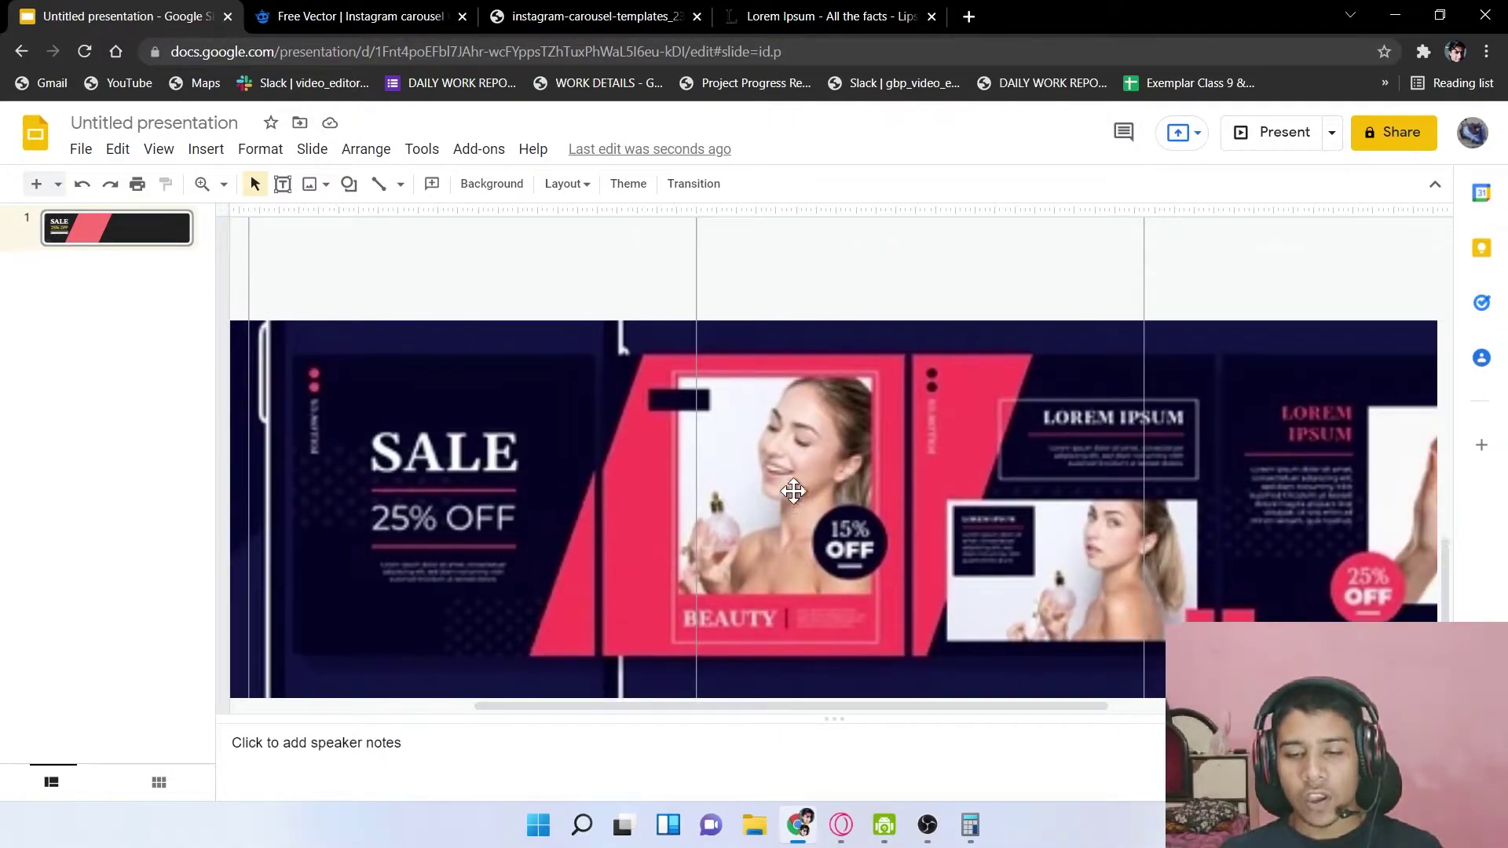
# Check the reference template's photo panels and open the Freepik website in a new browser tab
pyautogui.scroll(2, 795, 488)
pyautogui.scroll(8, 807, 464)
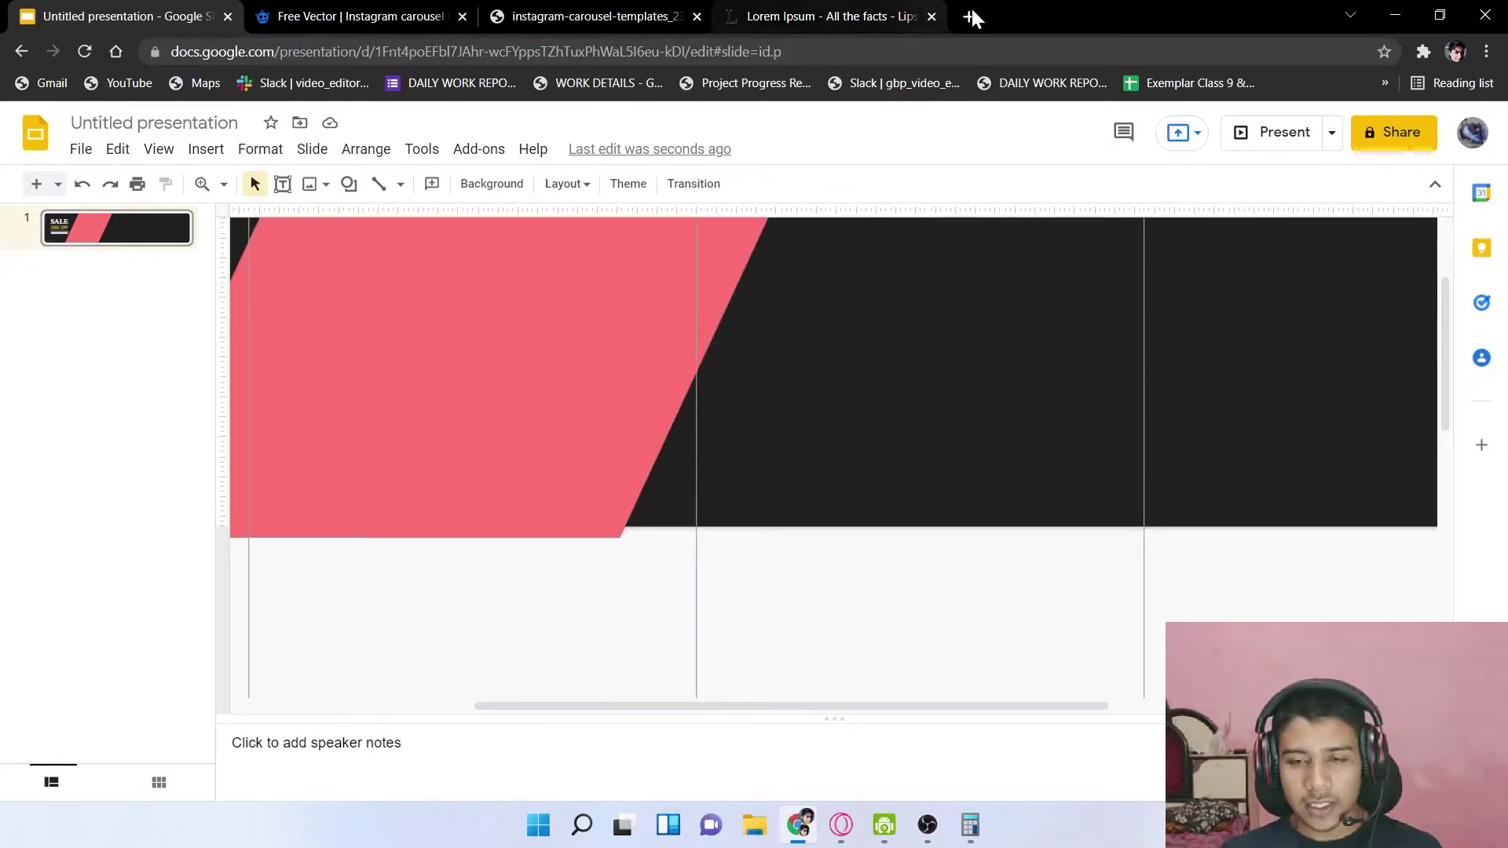
pyautogui.click(968, 15)
pyautogui.write('free')
pyautogui.press('Return')
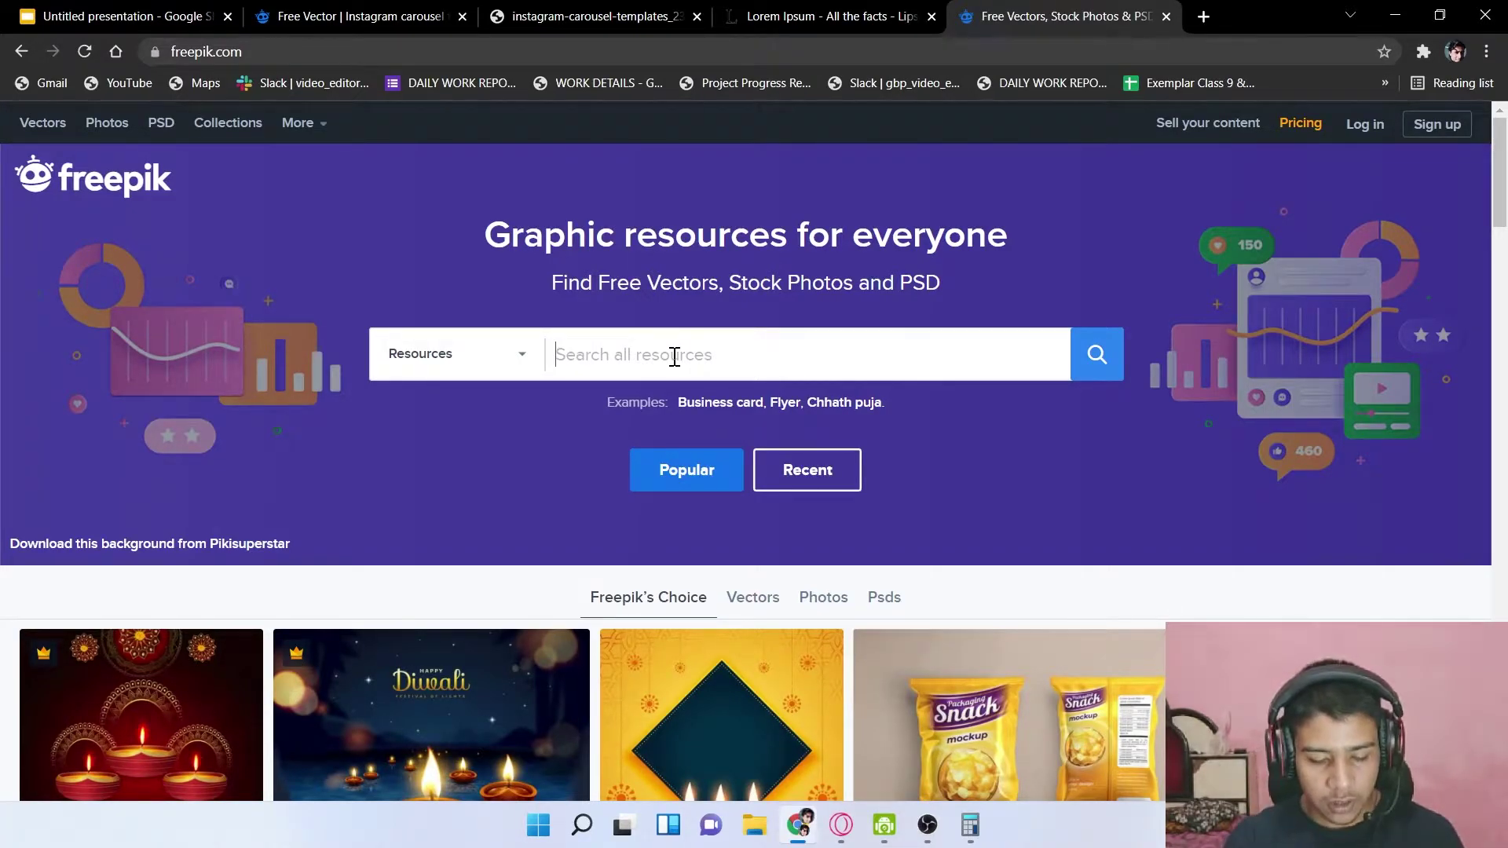
# Search Freepik for "girl" and open the photo of the smiling woman pointing against a yellow background
pyautogui.write('g')
pyautogui.press('Return')
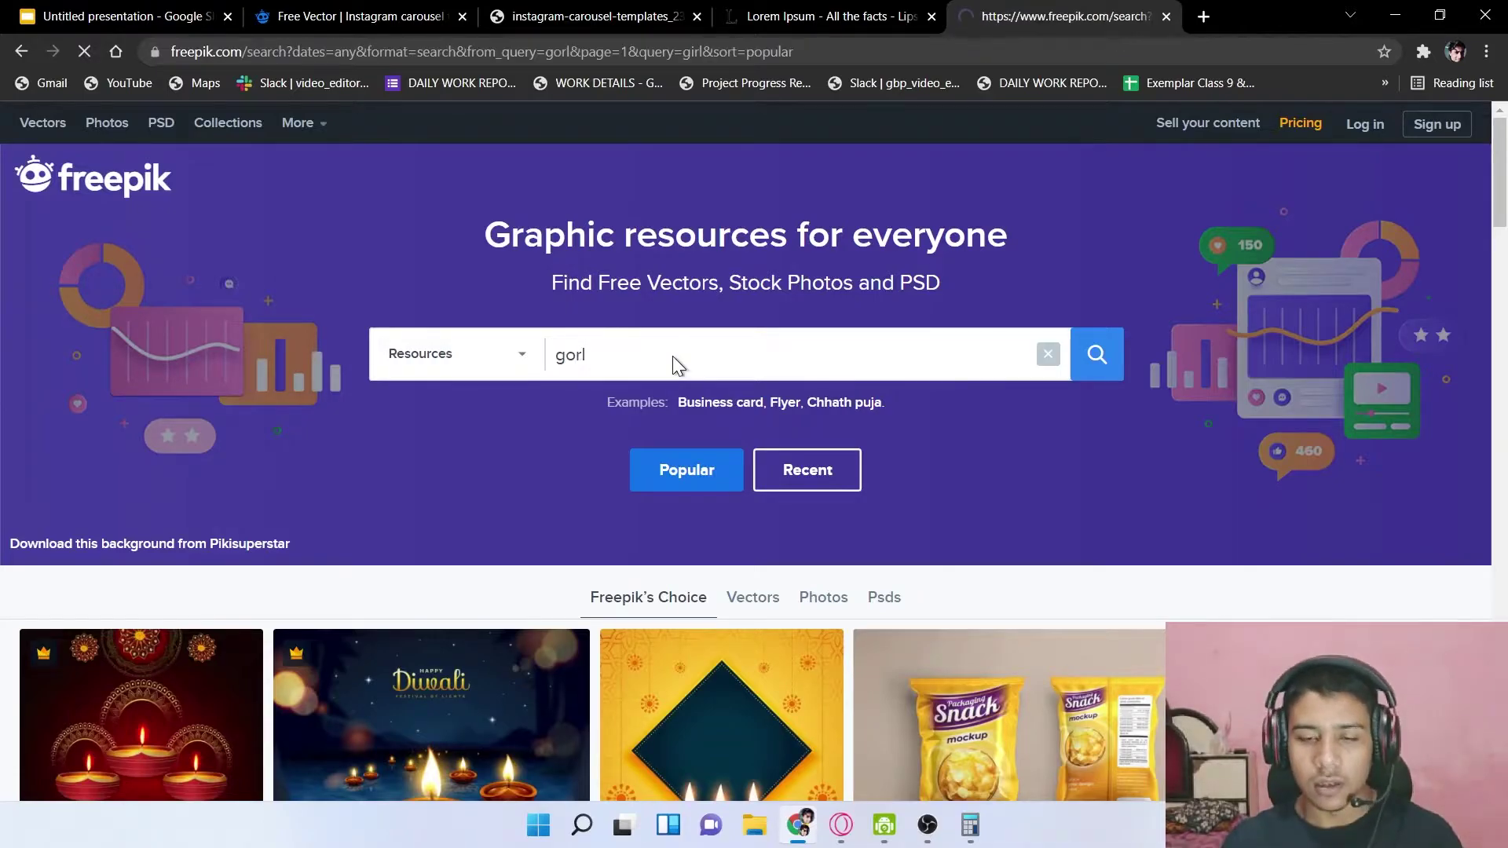
pyautogui.scroll(-2, 544, 482)
pyautogui.click(439, 412)
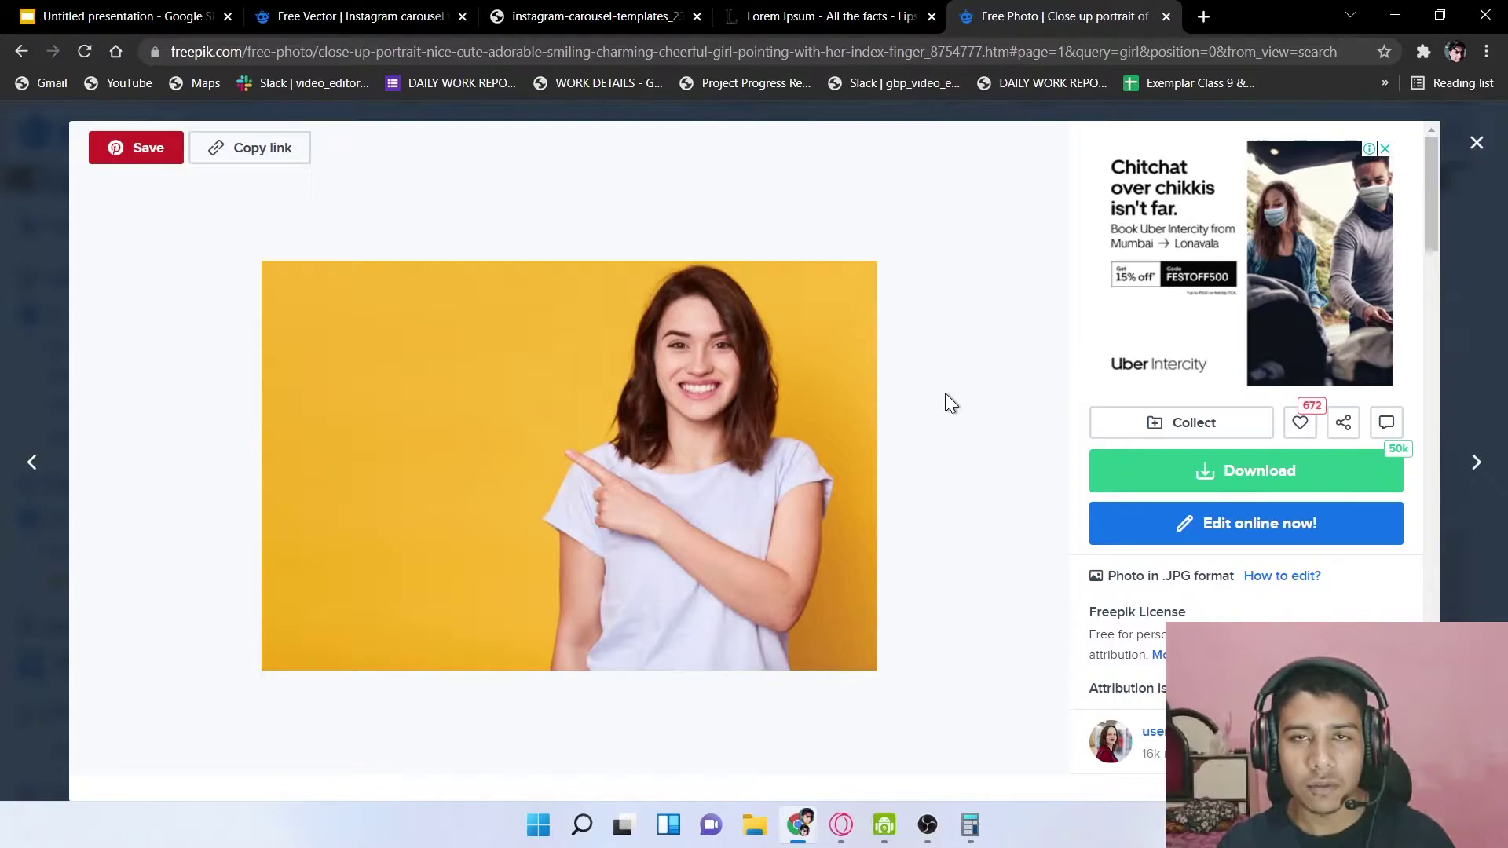
# Search Google for "bg" in a new browser tab and open the remove.bg website
pyautogui.click(1205, 16)
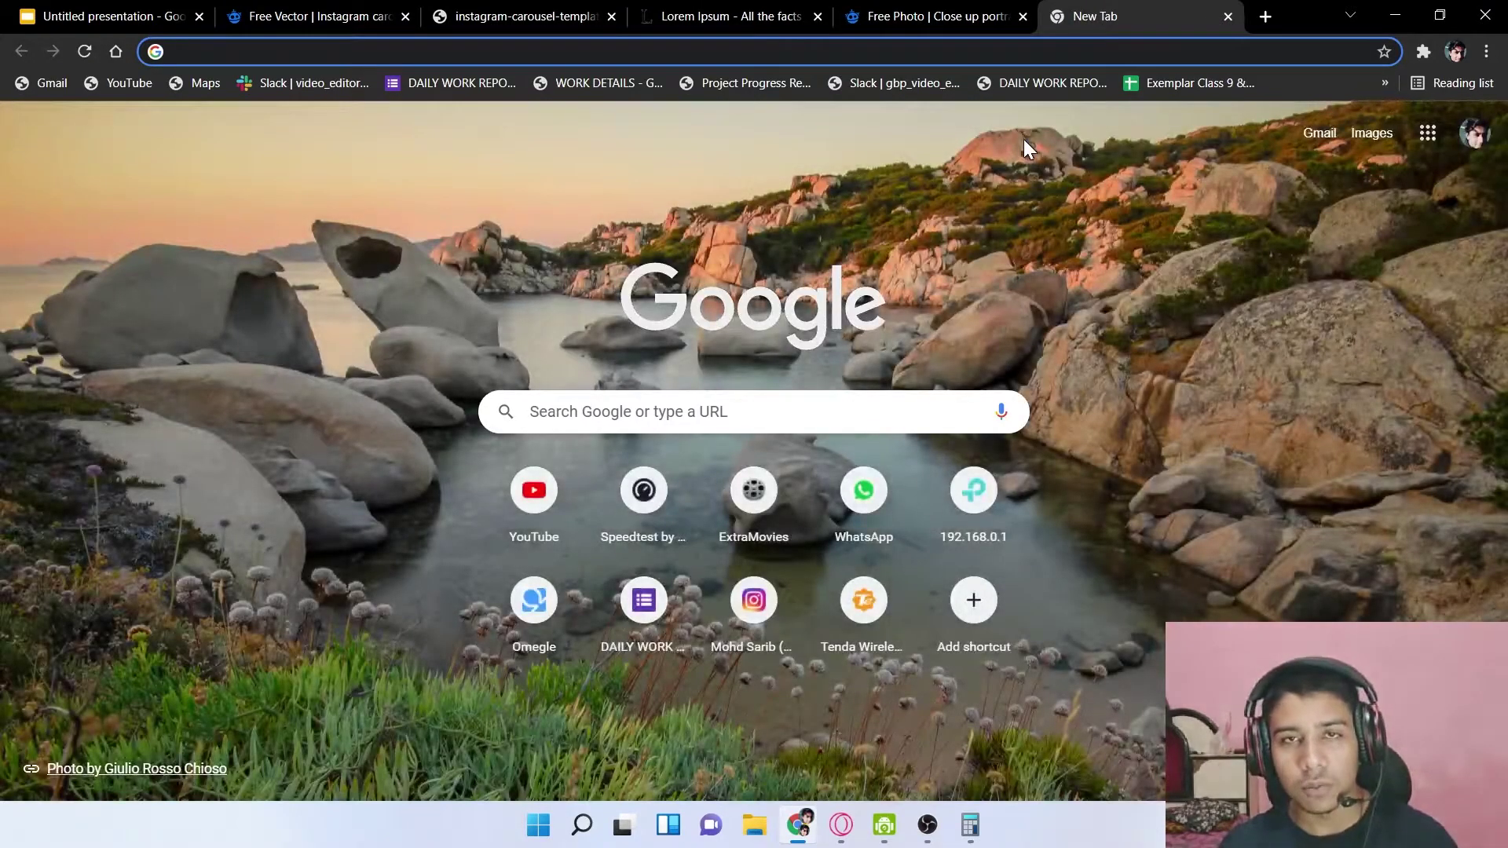
pyautogui.write('bg')
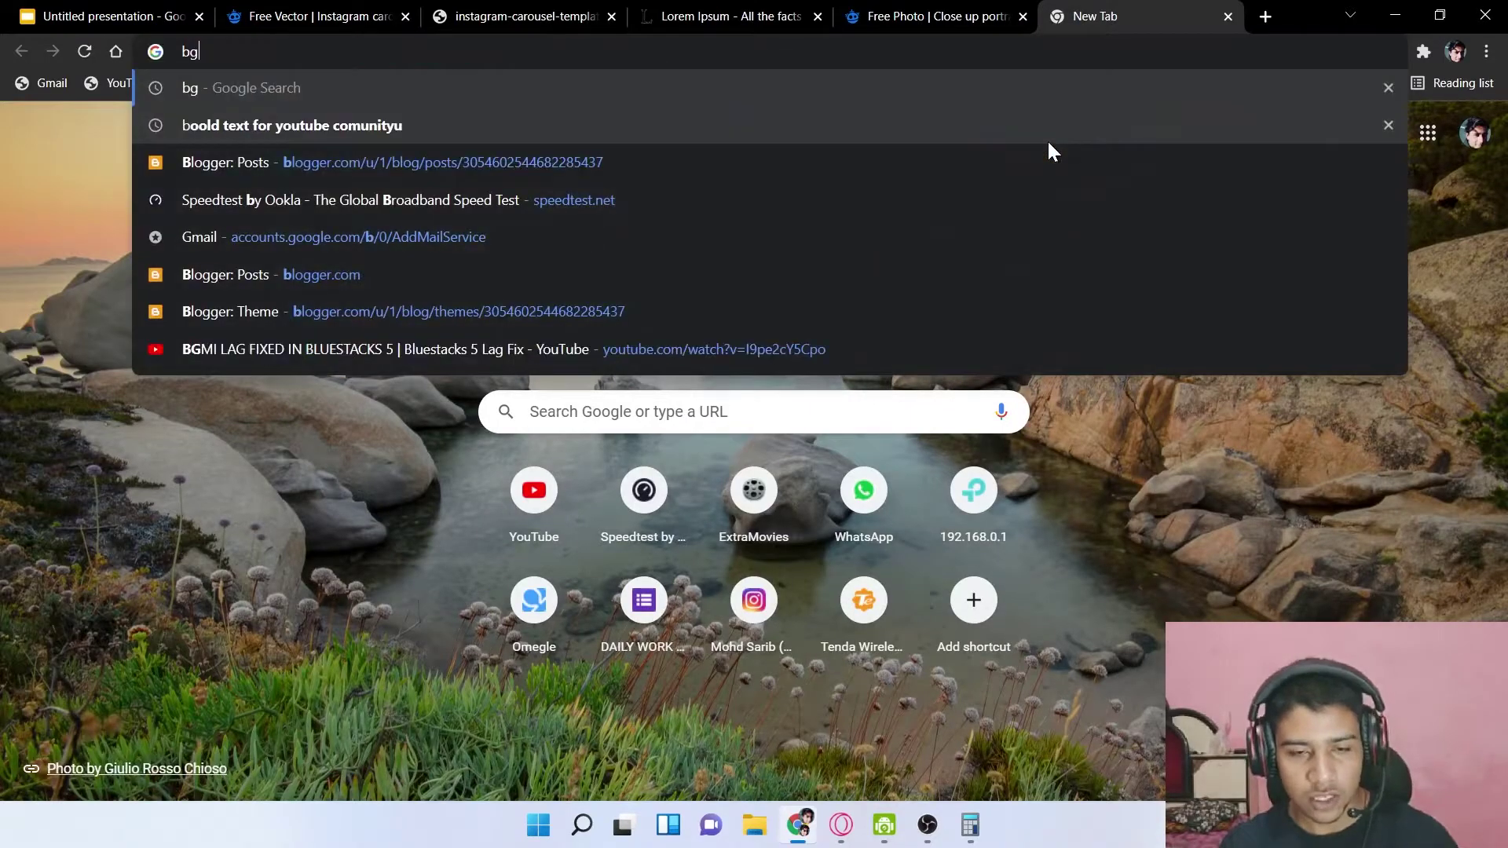
pyautogui.press('Return')
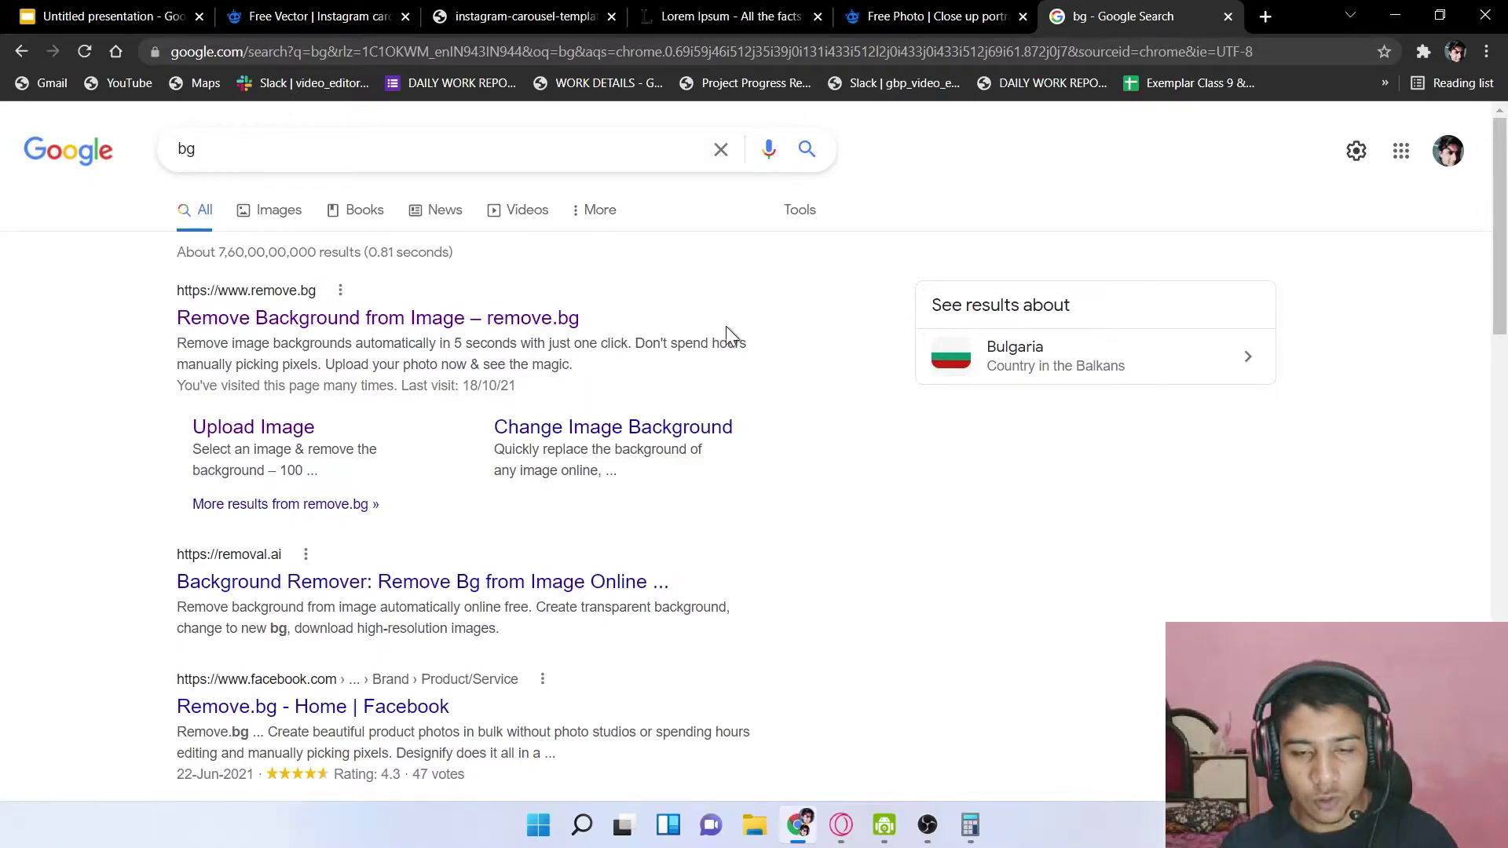
pyautogui.click(343, 324)
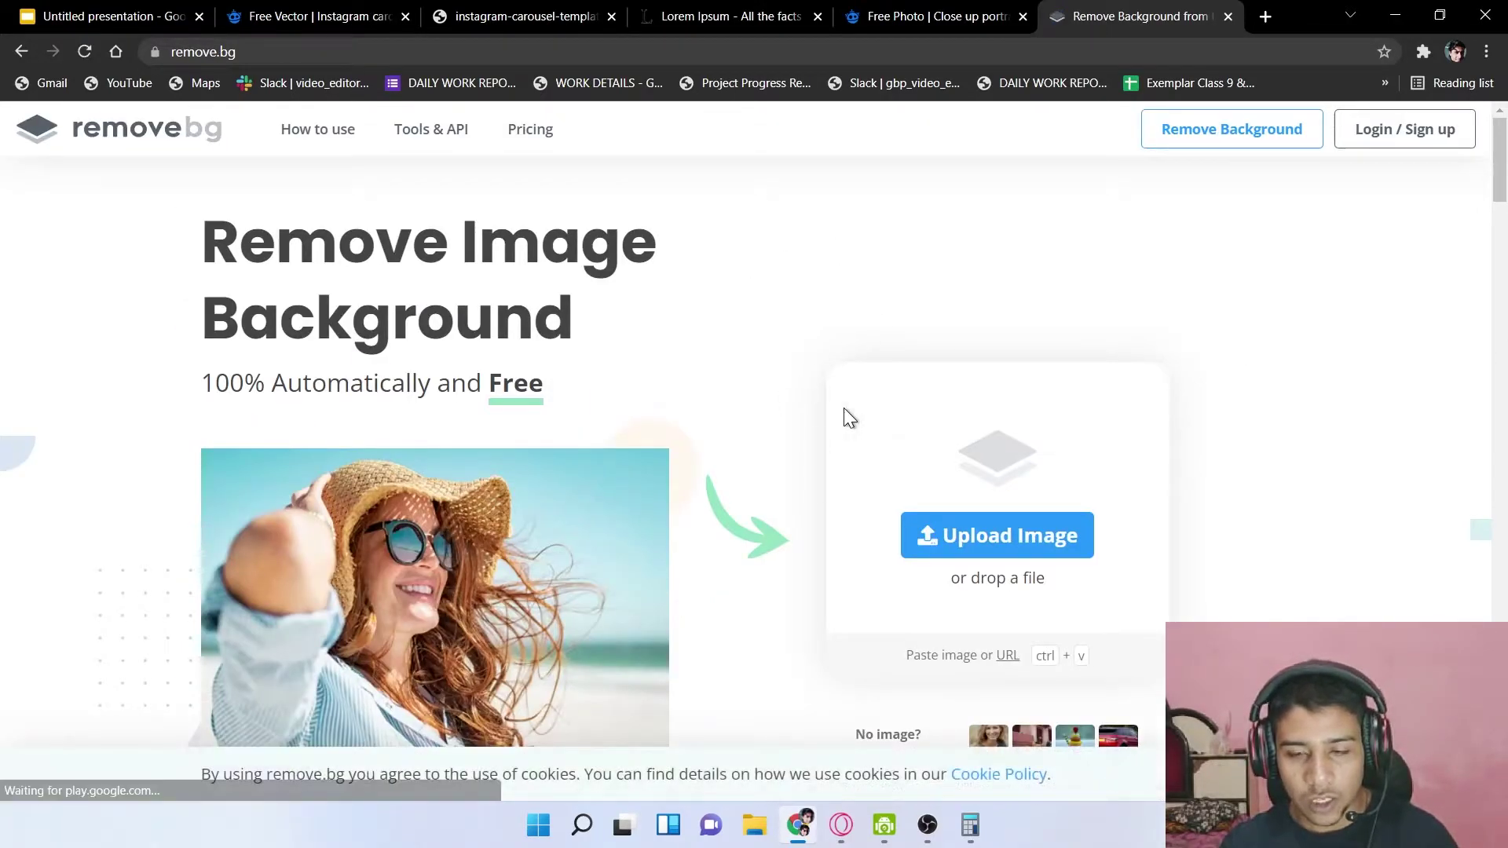
# Return to the Freepik photo of the pointing woman and download it for free
pyautogui.click(946, 11)
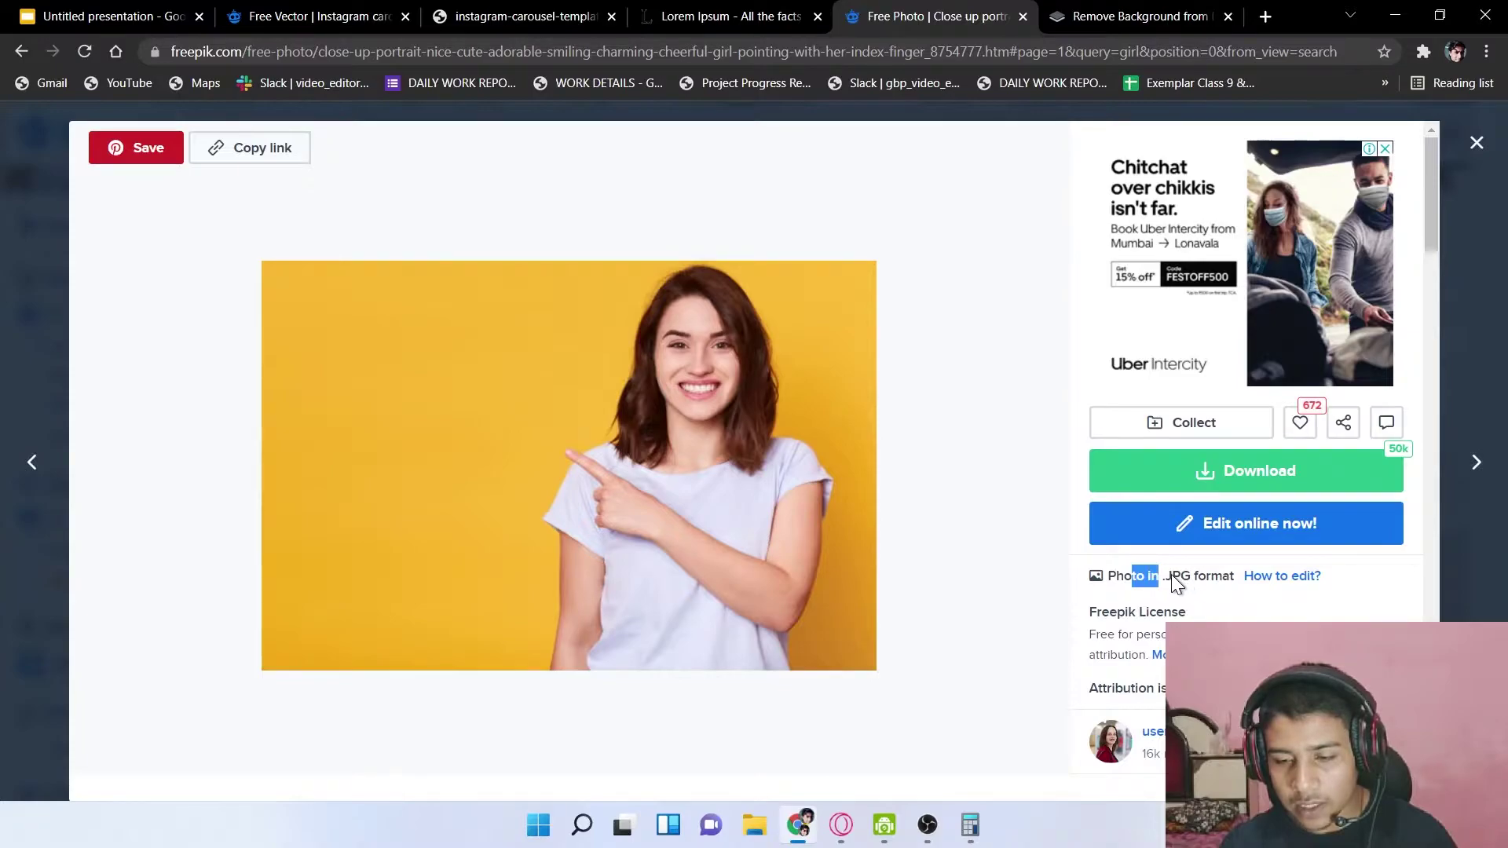
pyautogui.click(1230, 482)
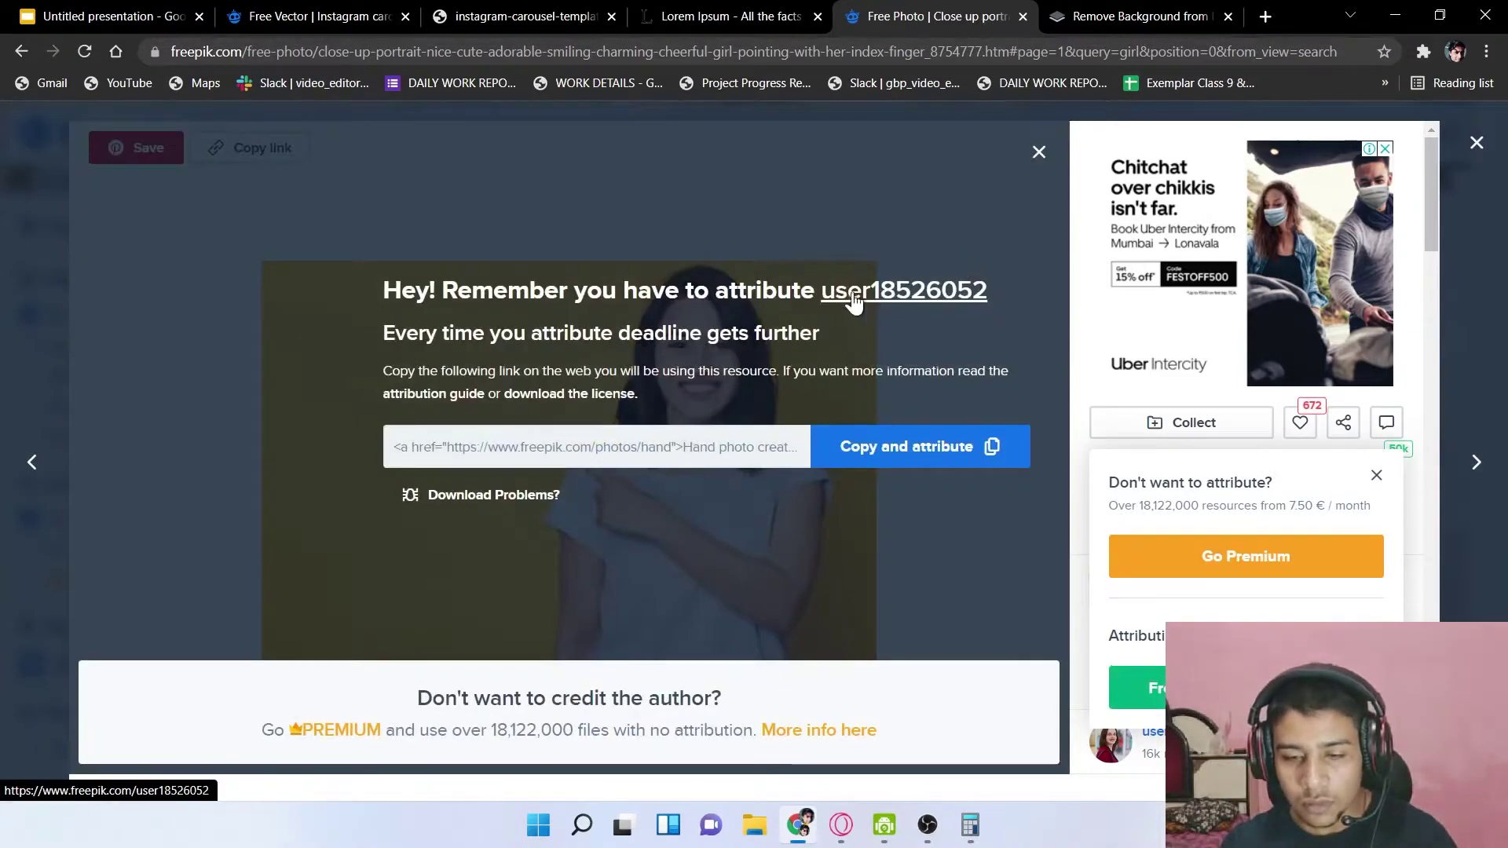
# Upload the downloaded JPG of the pointing woman to remove.bg and download the background-removed image at preview size, 612 × 408
pyautogui.click(1035, 152)
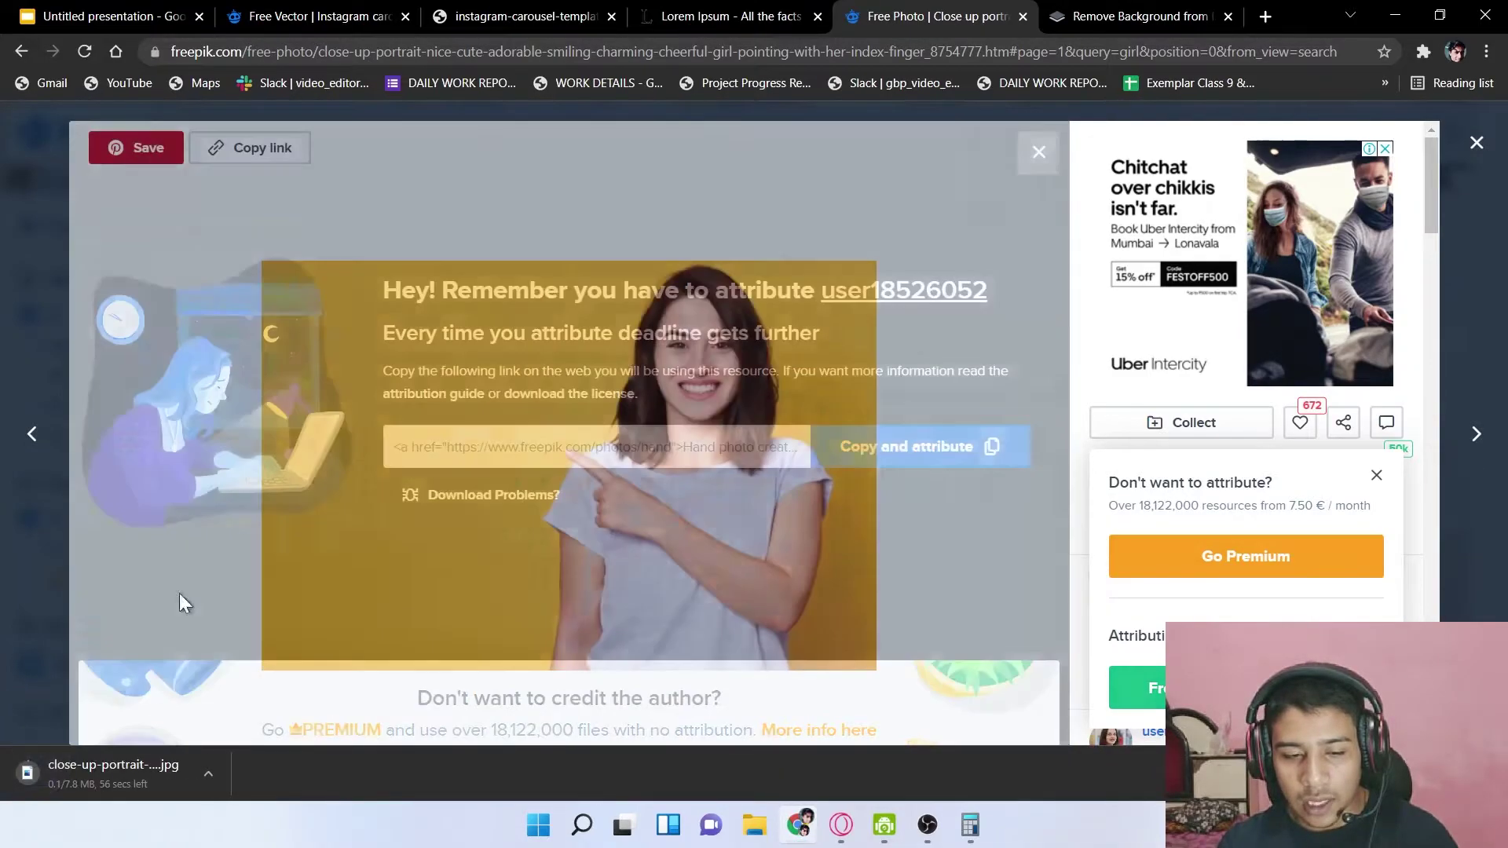
pyautogui.click(1100, 16)
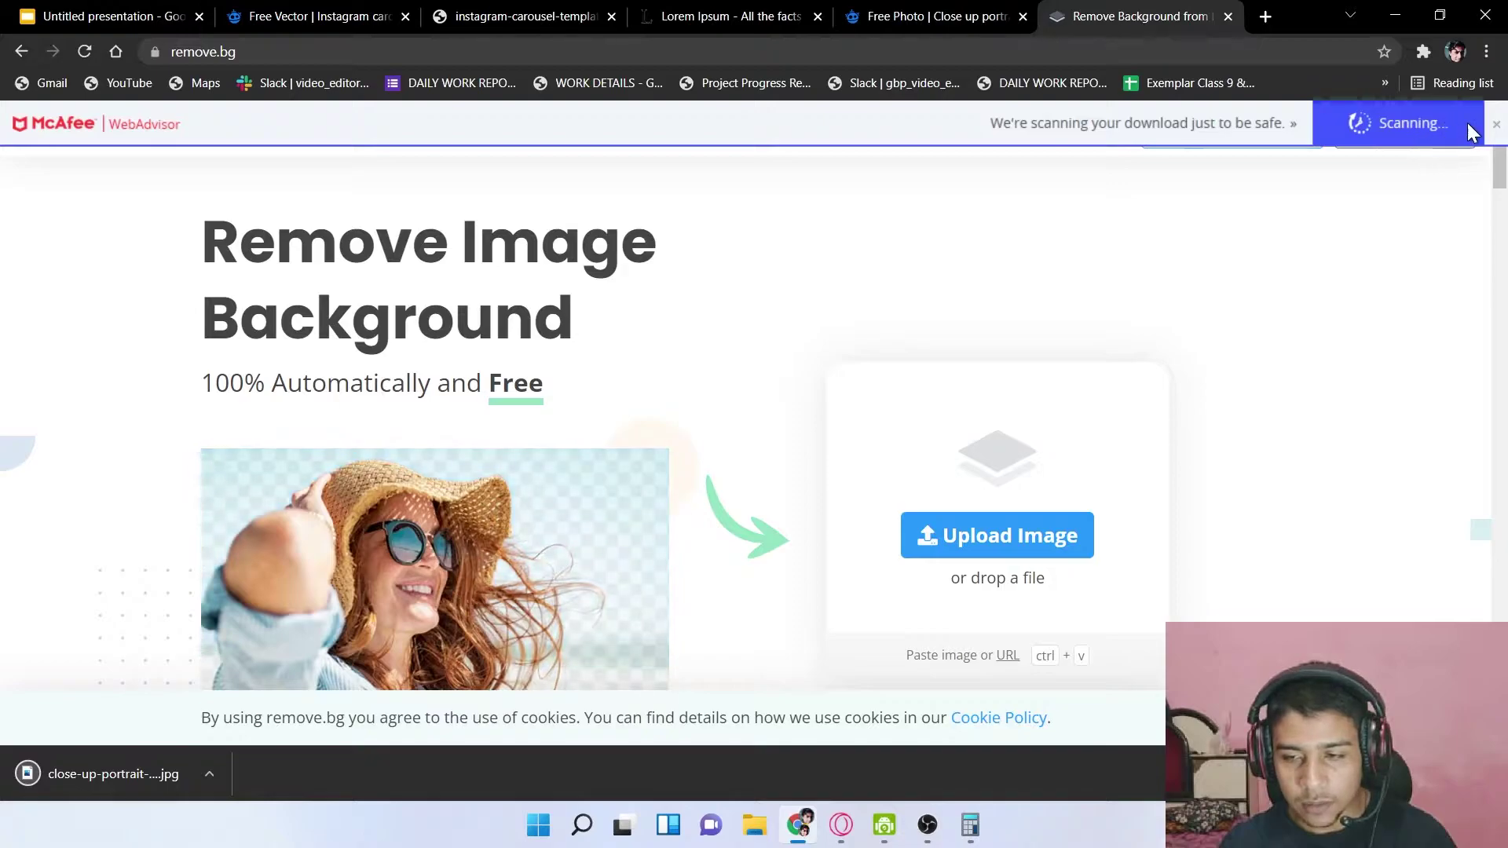
pyautogui.moveTo(93, 775); pyautogui.dragTo(760, 418)
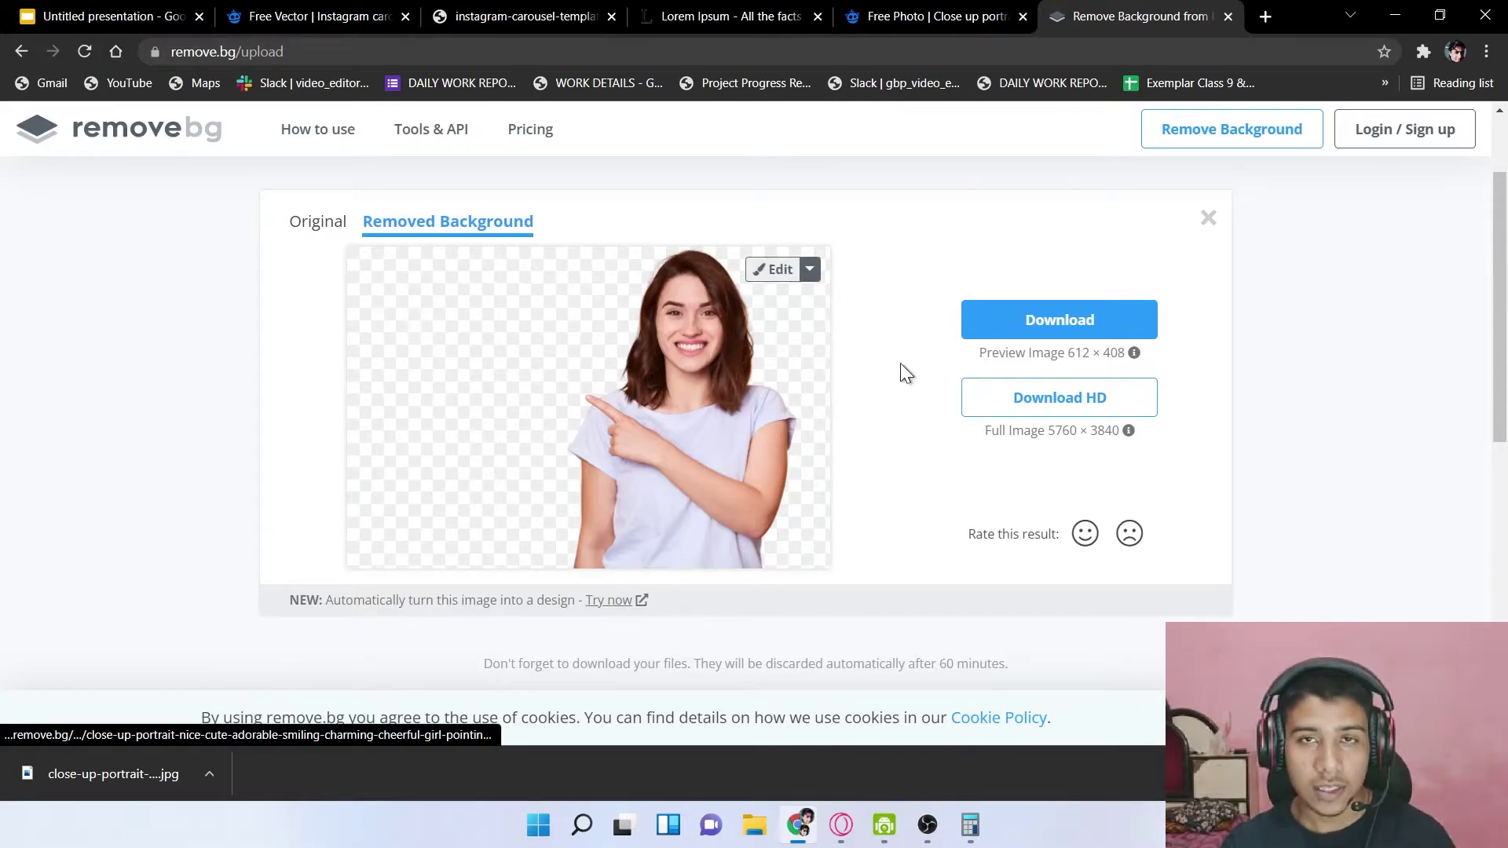
pyautogui.click(1076, 339)
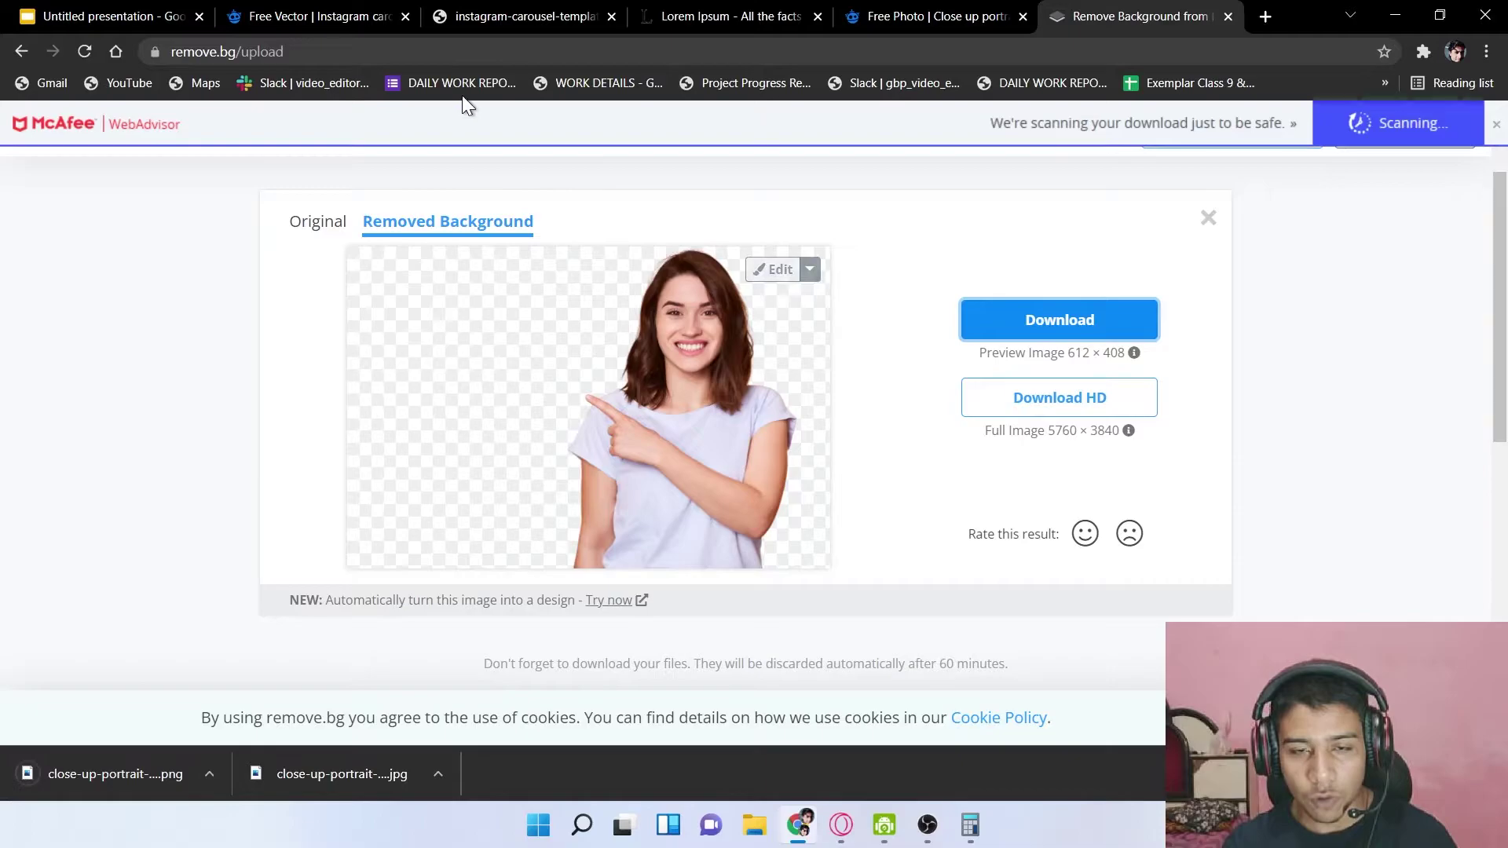
# Switch back to the Google Slides presentation and insert the downloaded background-removed PNG of the woman onto the slide
pyautogui.click(118, 14)
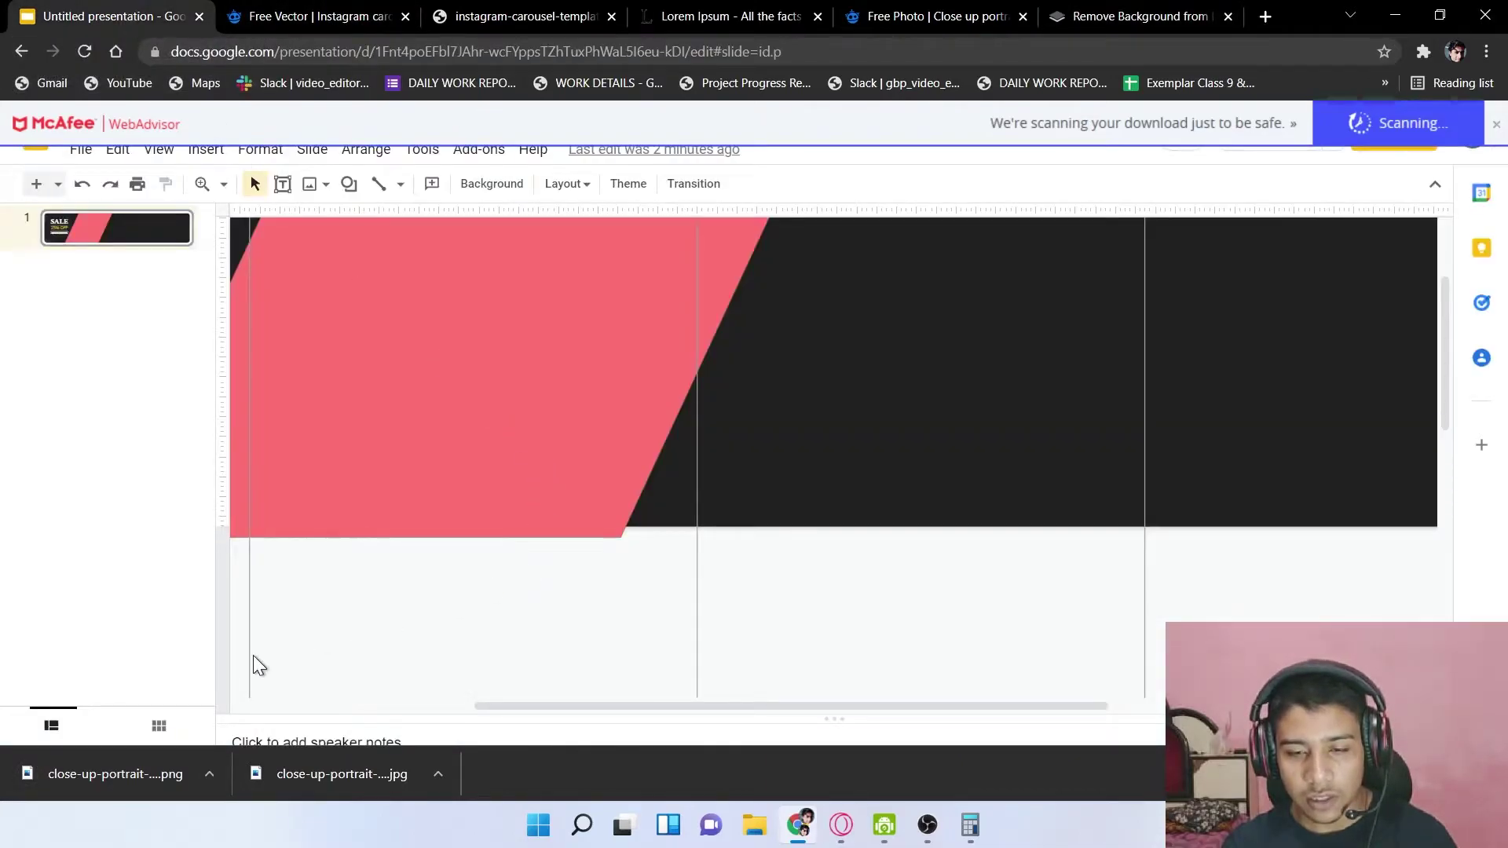
pyautogui.moveTo(133, 750); pyautogui.dragTo(582, 350)
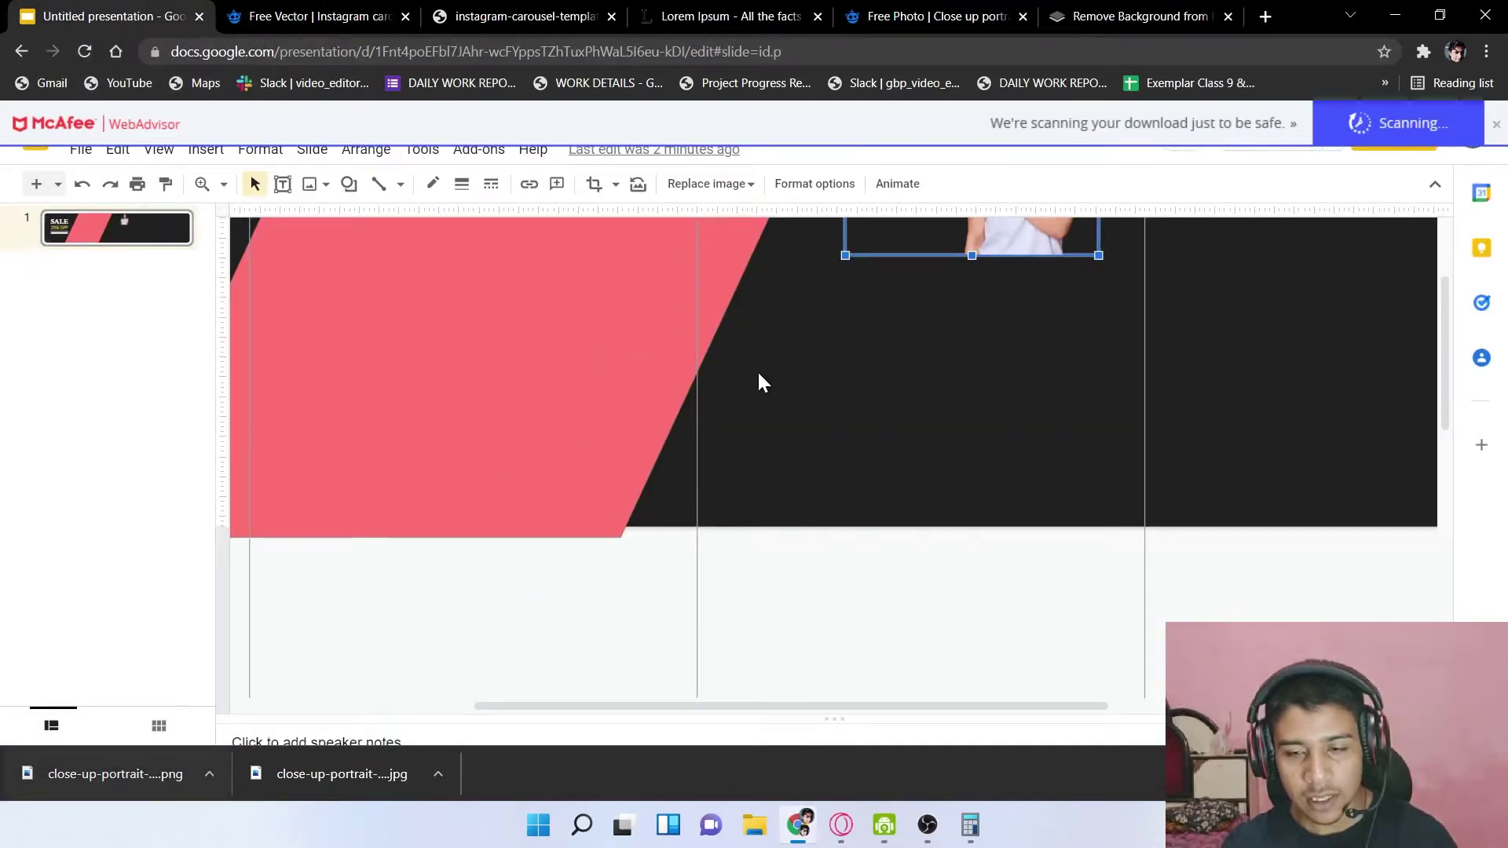